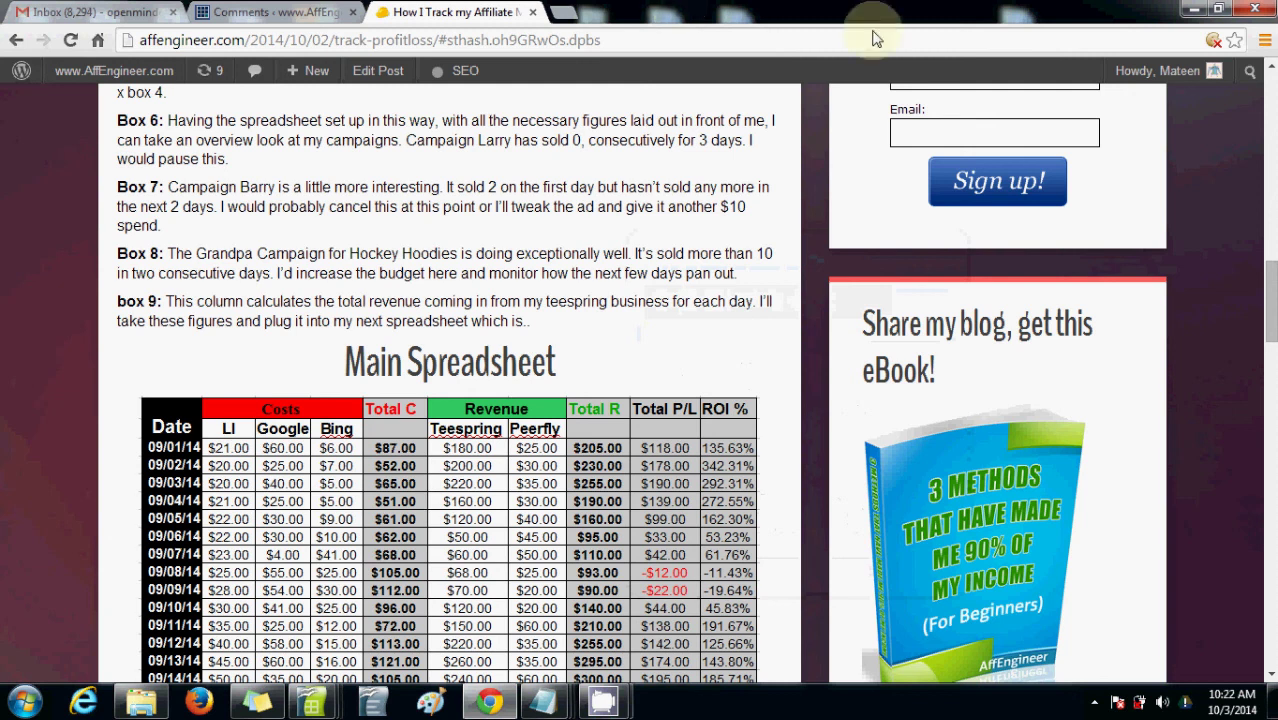
Scroll the blog post back to the Teespring Spreadsheet example and view the whole annotated table
left_click_drag(1269, 328, 1234, 165)
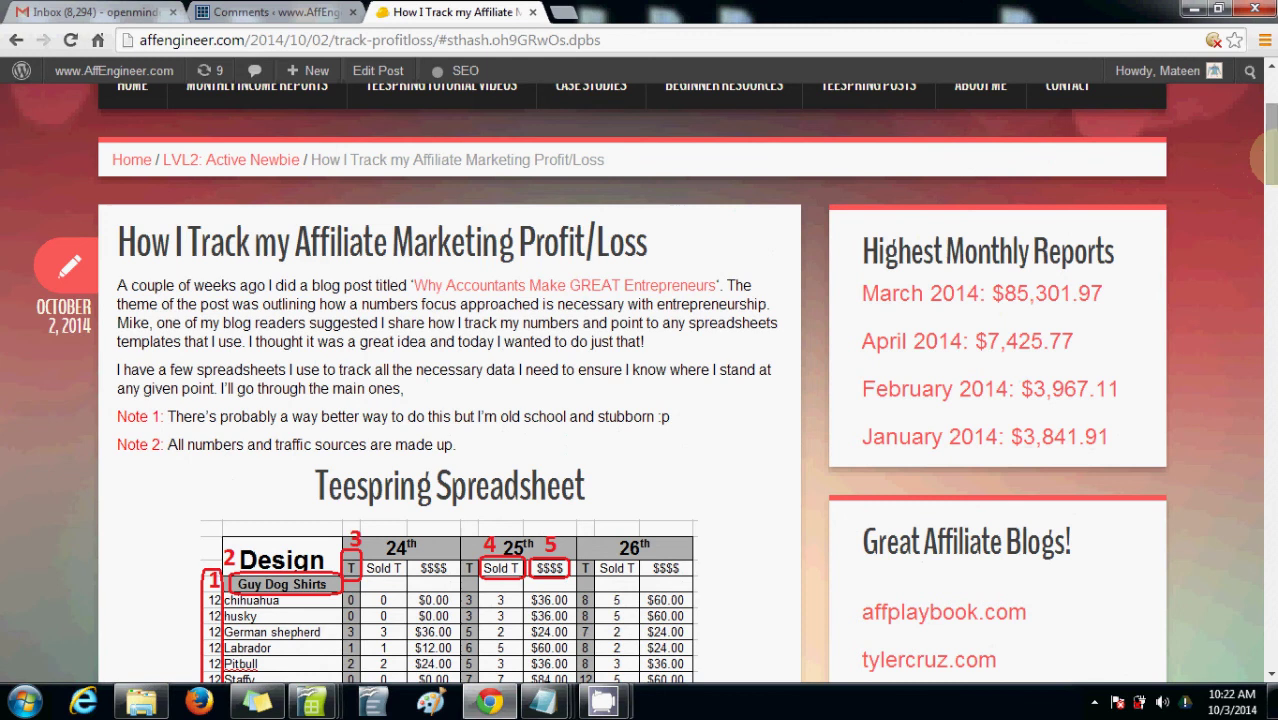
left_click_drag(1268, 155, 1268, 170)
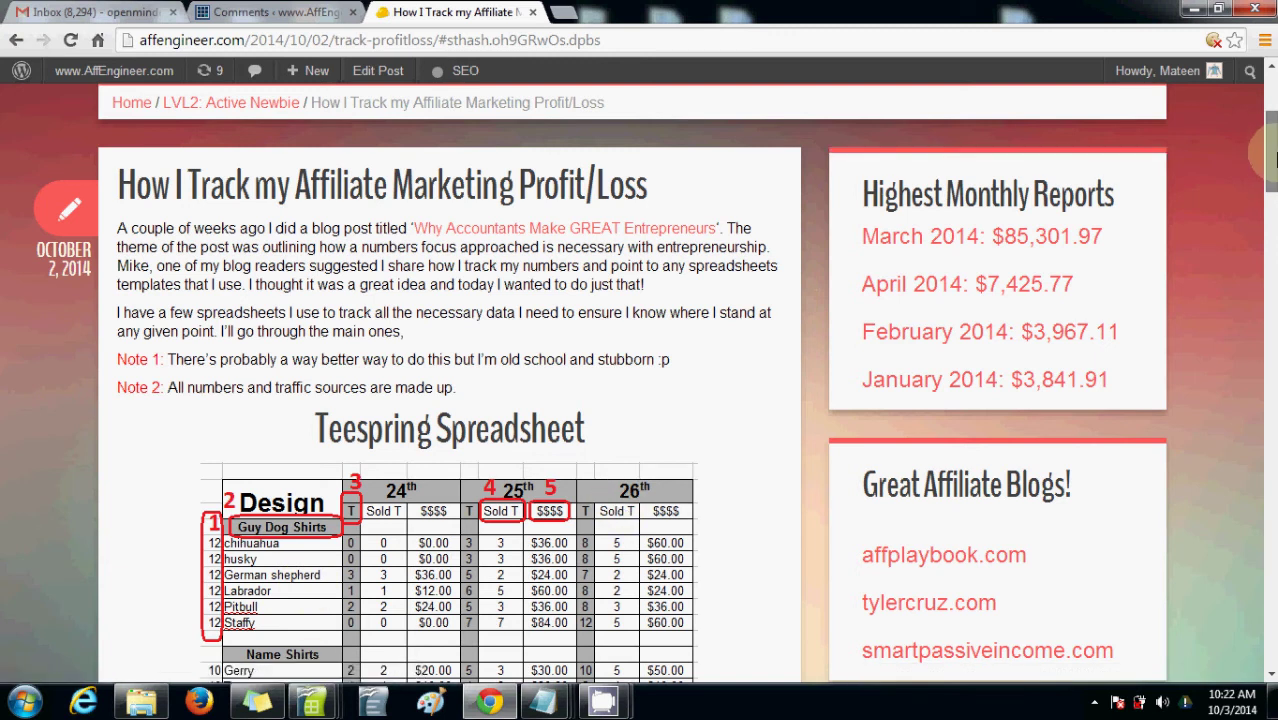
scroll(1272, 160, "down", 3)
Bring Untitled 2 forward, glance at Main Spreadsheet and Profit Loss, then return to Tee Tracking
mouse_move(311, 706)
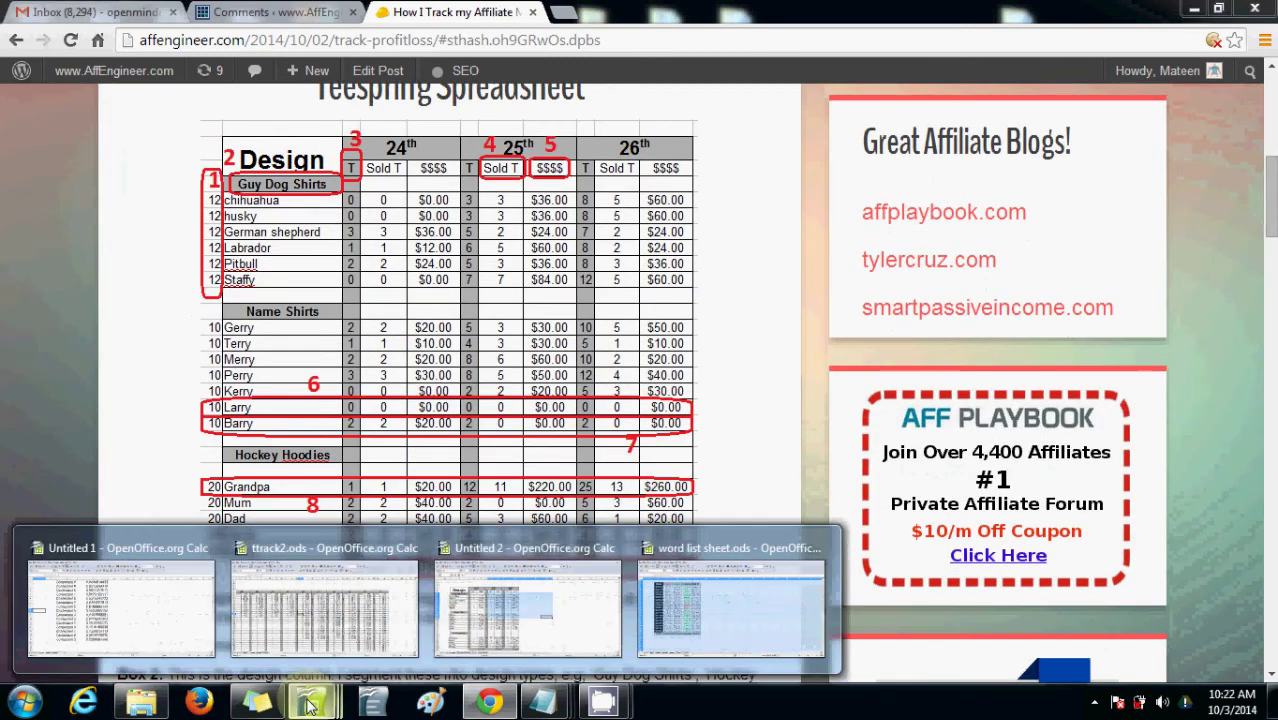
mouse_move(540, 608)
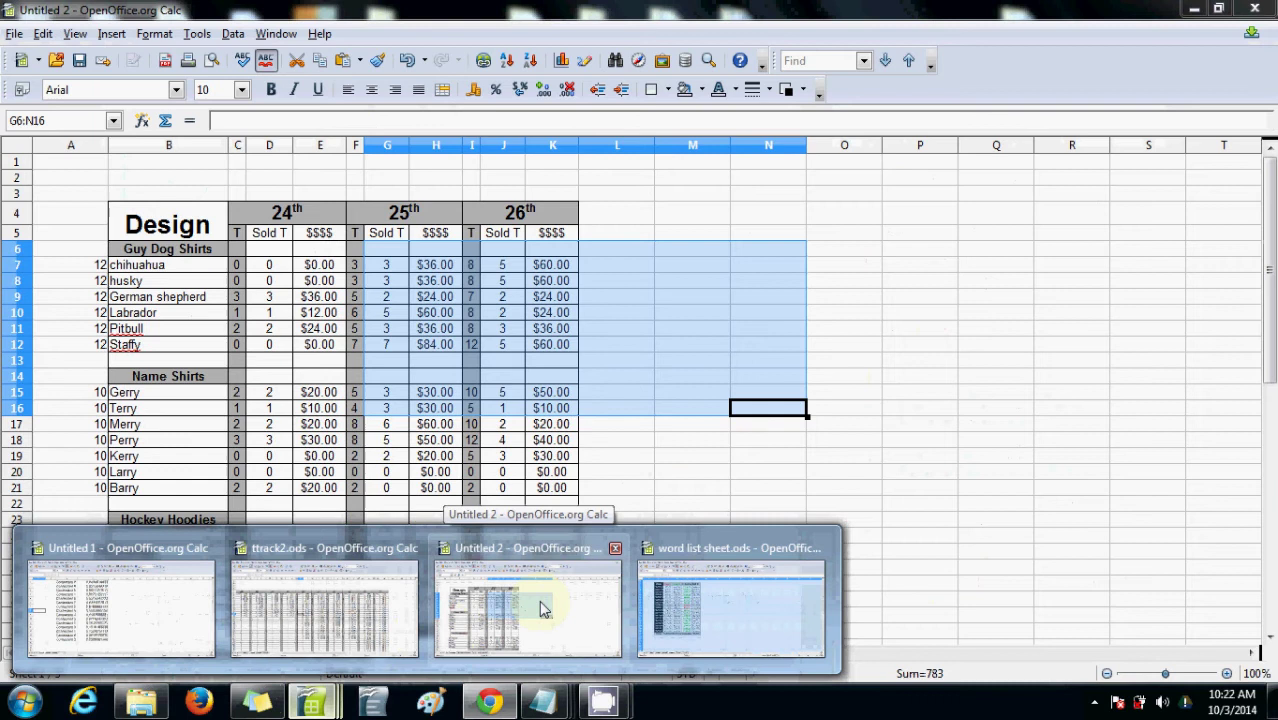
left_click(540, 608)
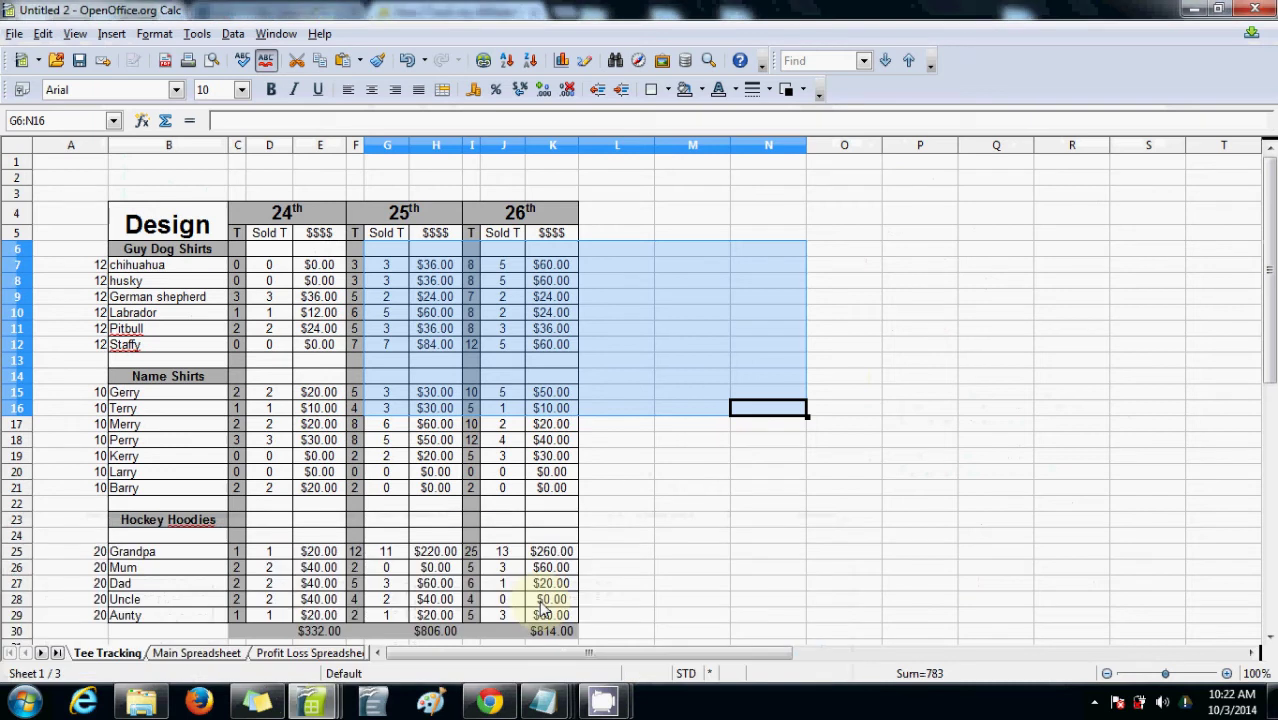
left_click(746, 393)
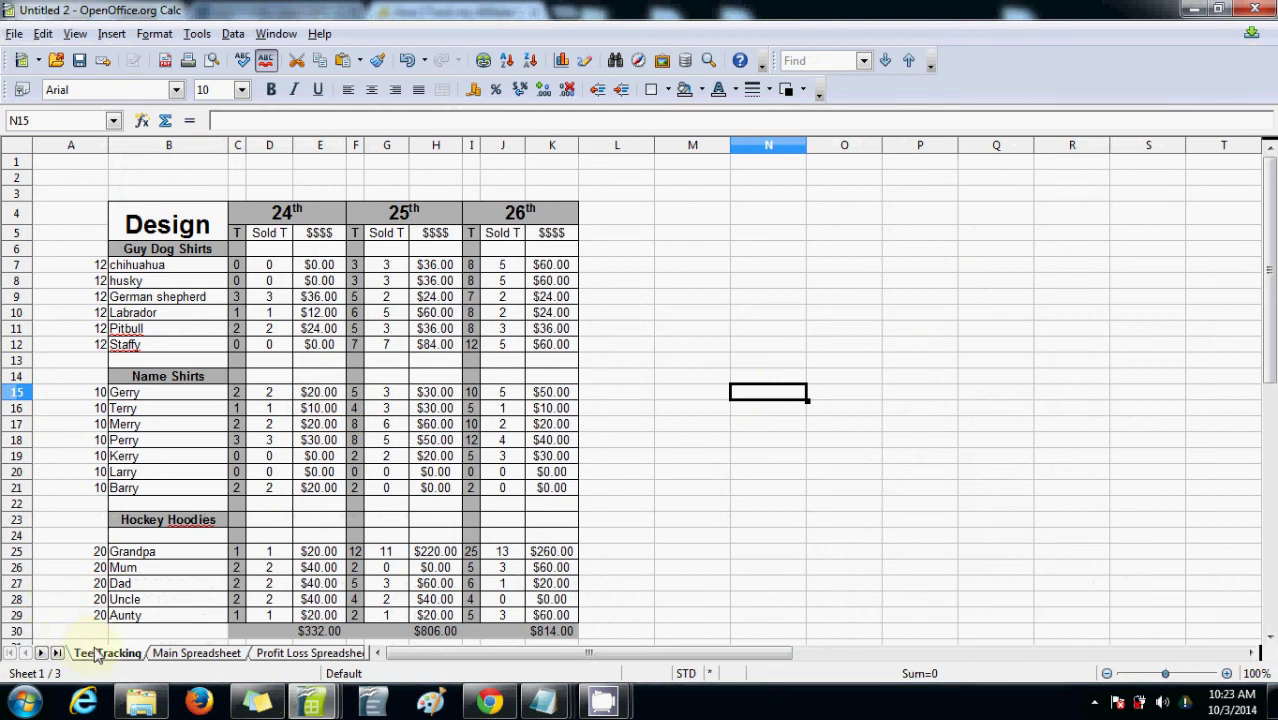
left_click(168, 653)
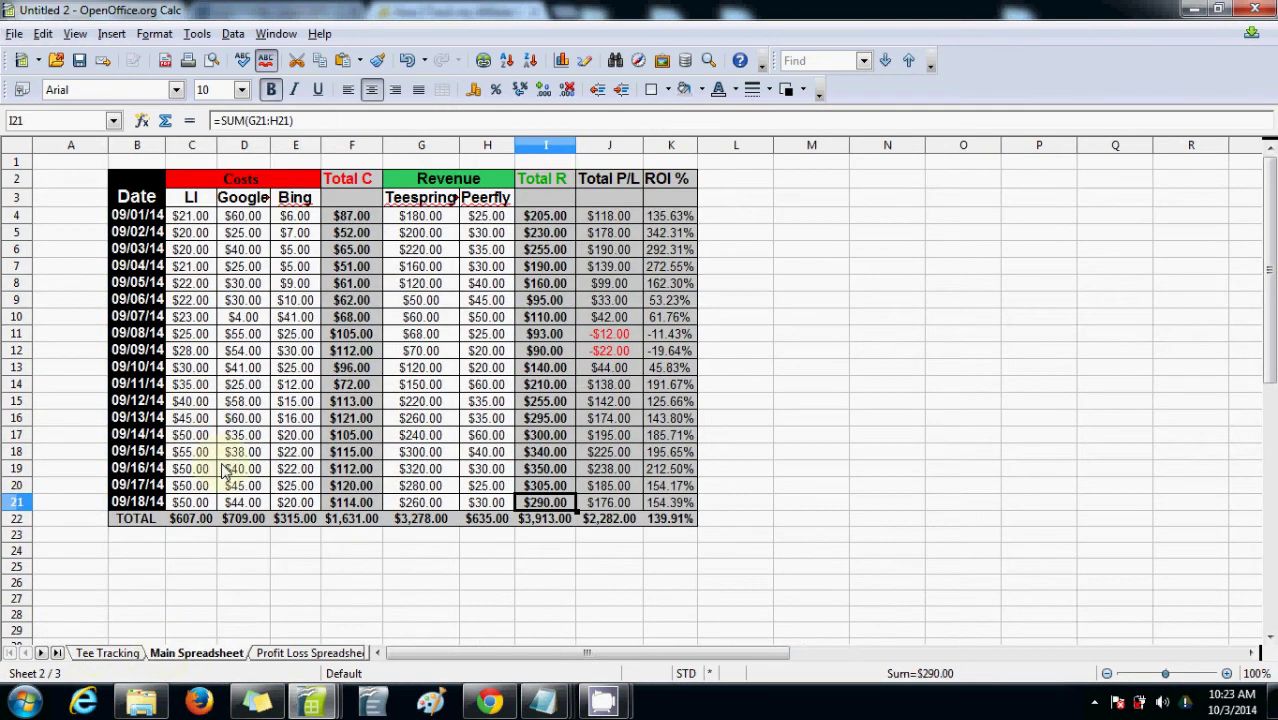
left_click(265, 652)
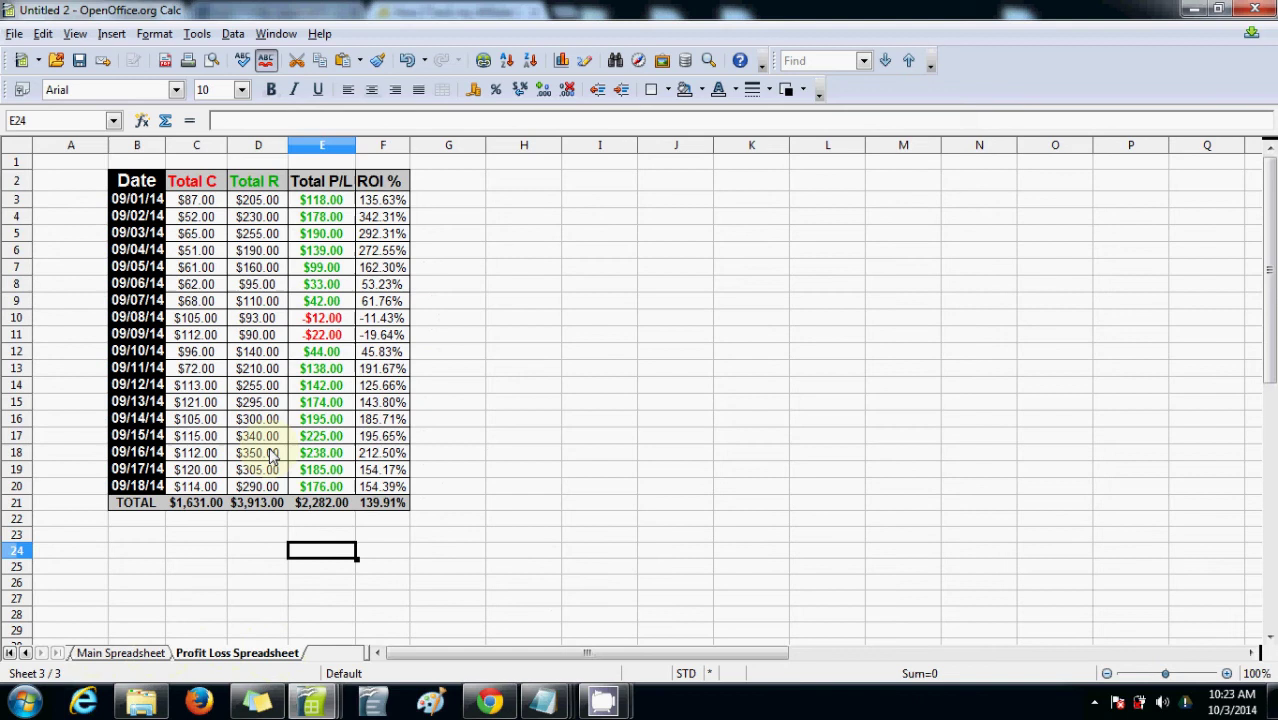
left_click(112, 653)
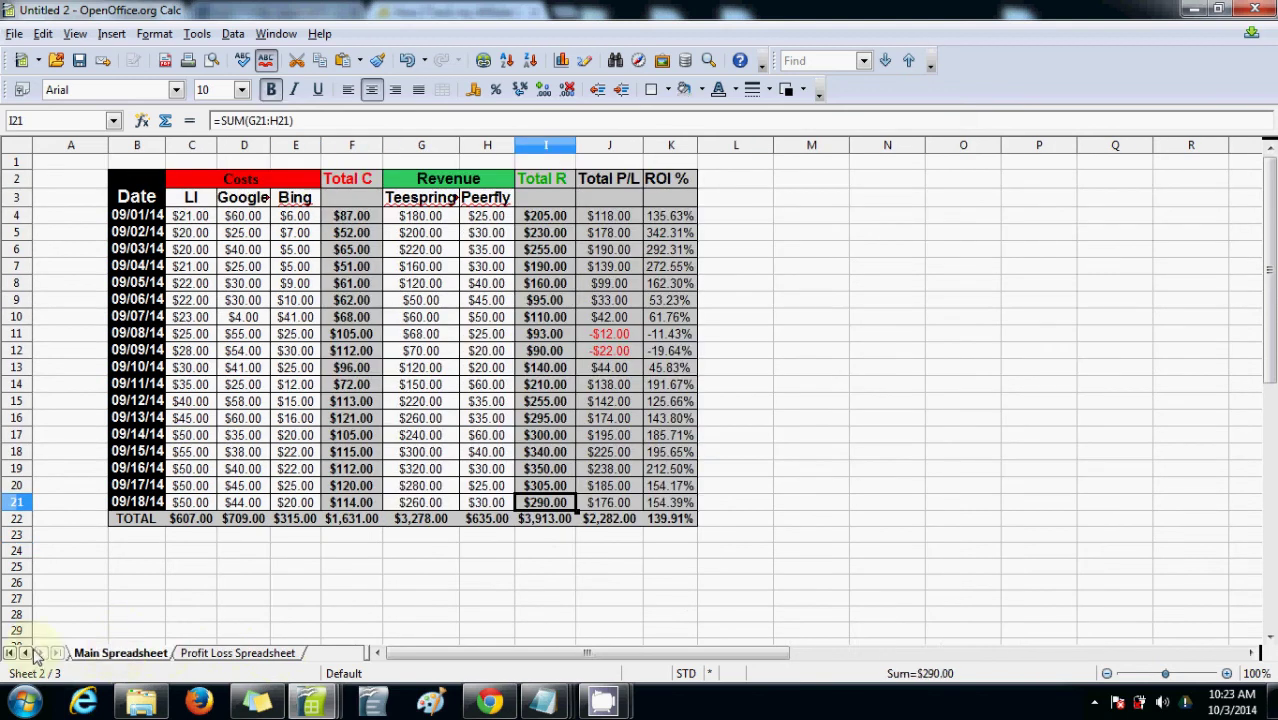
left_click(25, 653)
left_click(100, 653)
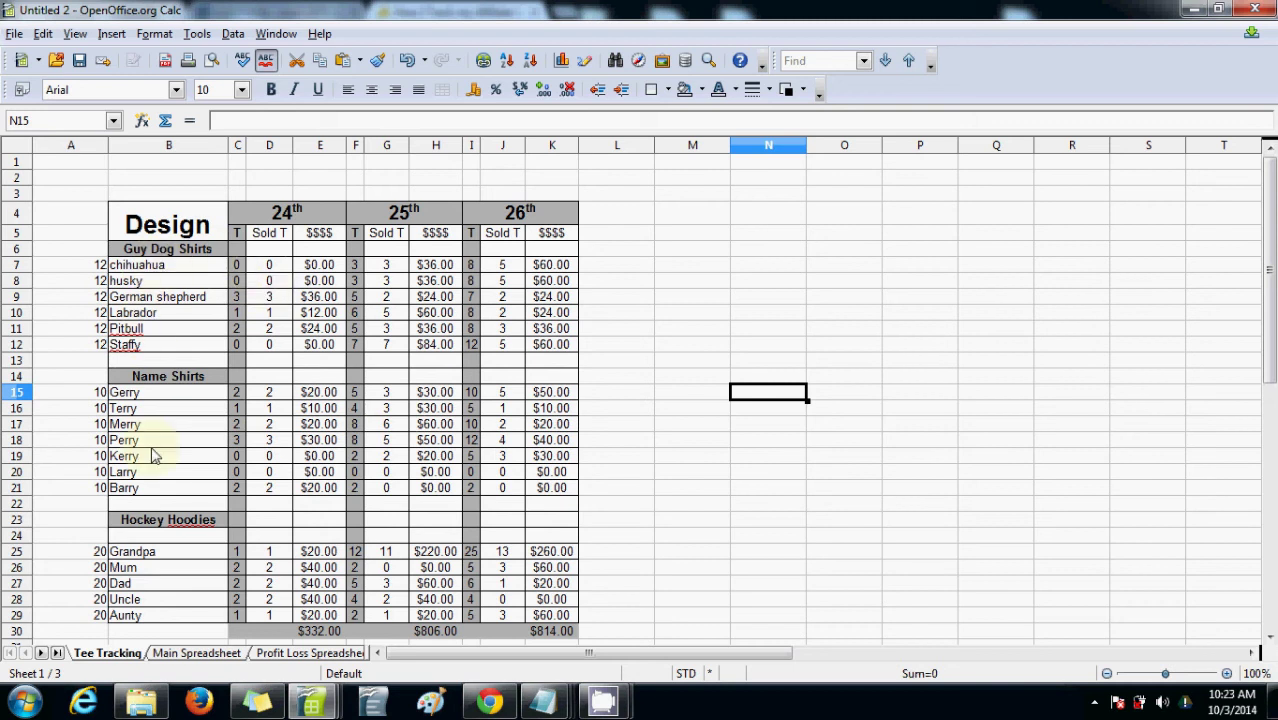
Rename the first group heading to Keep calm with items Engineer, Doctor and Nurse in B7:B9
left_click(148, 250)
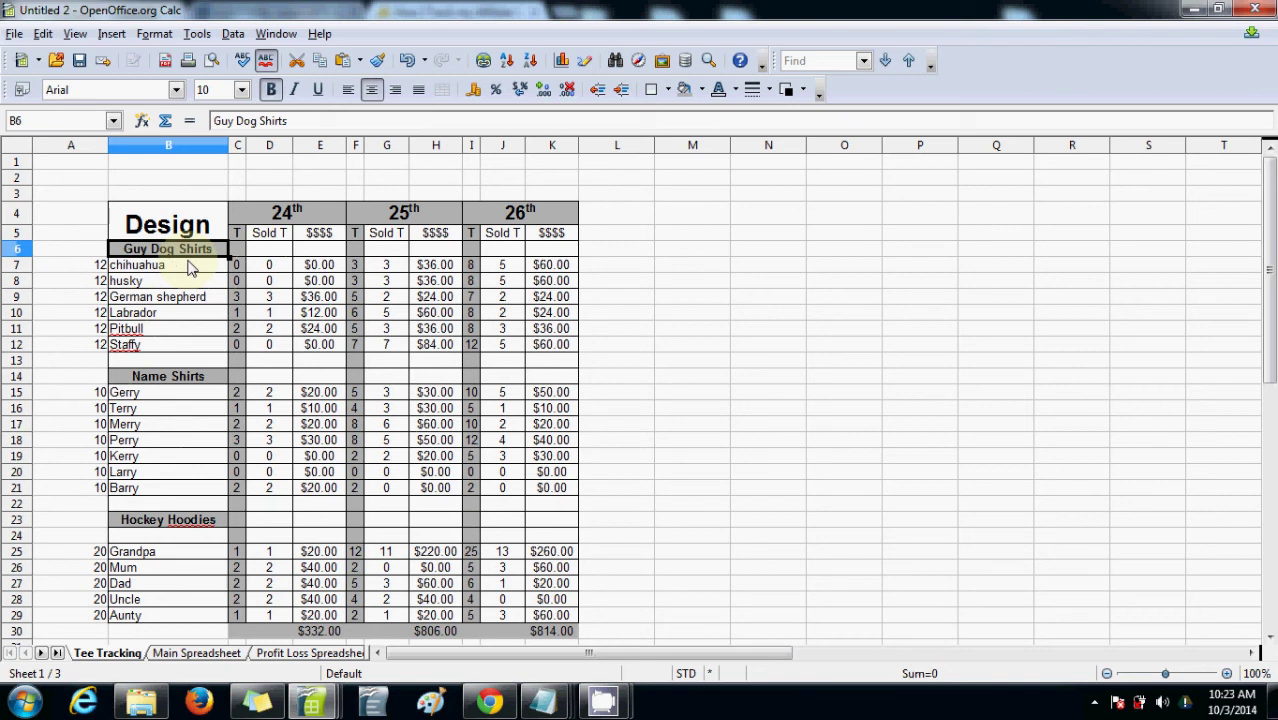
type("Keep calm")
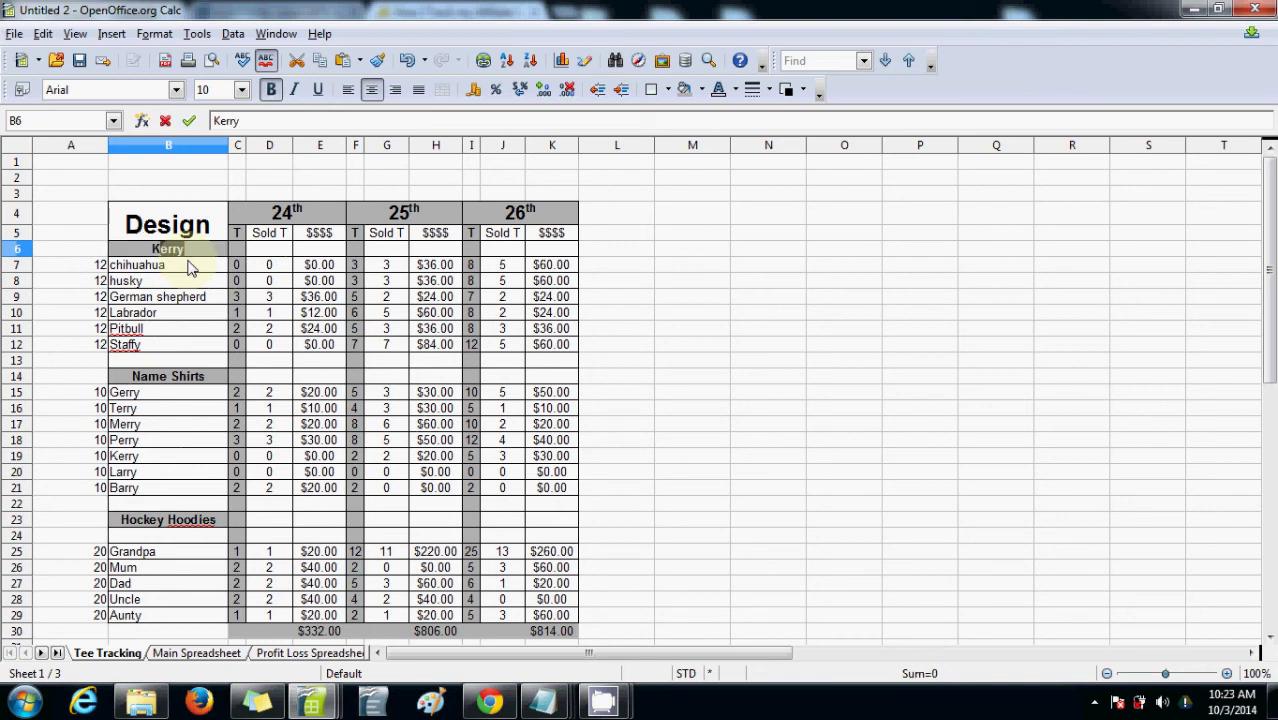
left_click(190, 268)
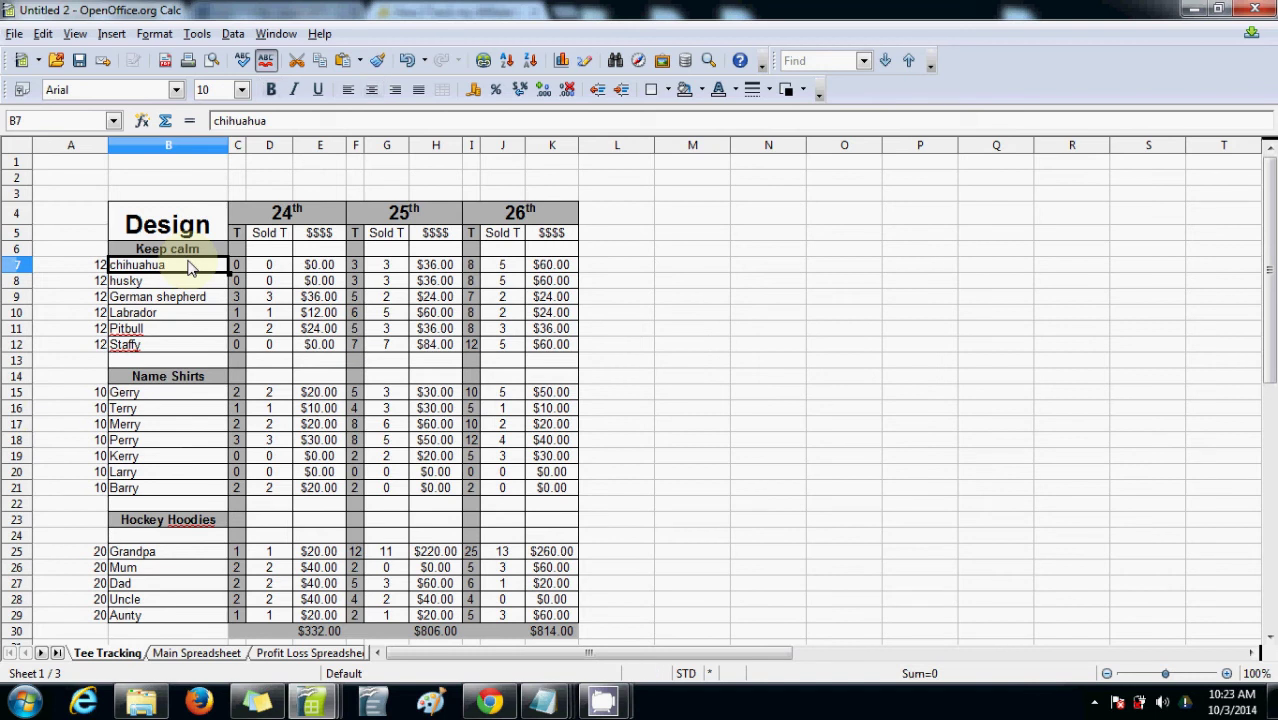
type("Engineer")
key("Return")
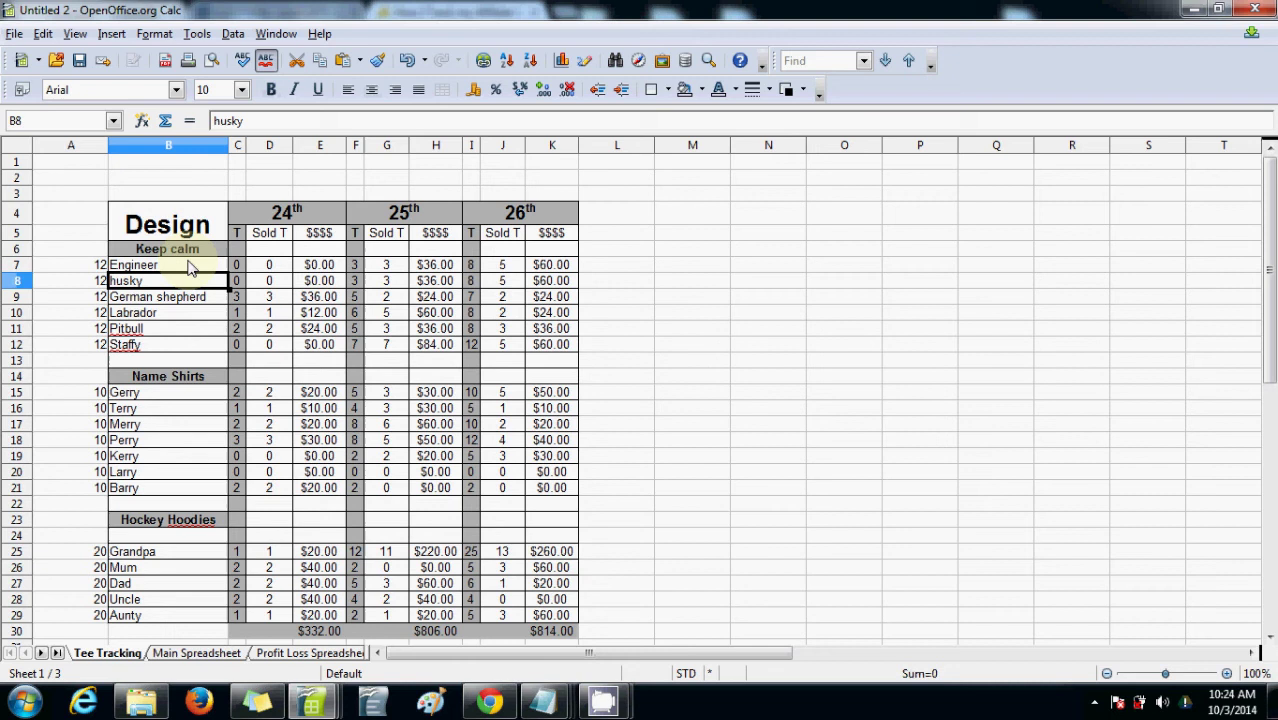
type("Doctor")
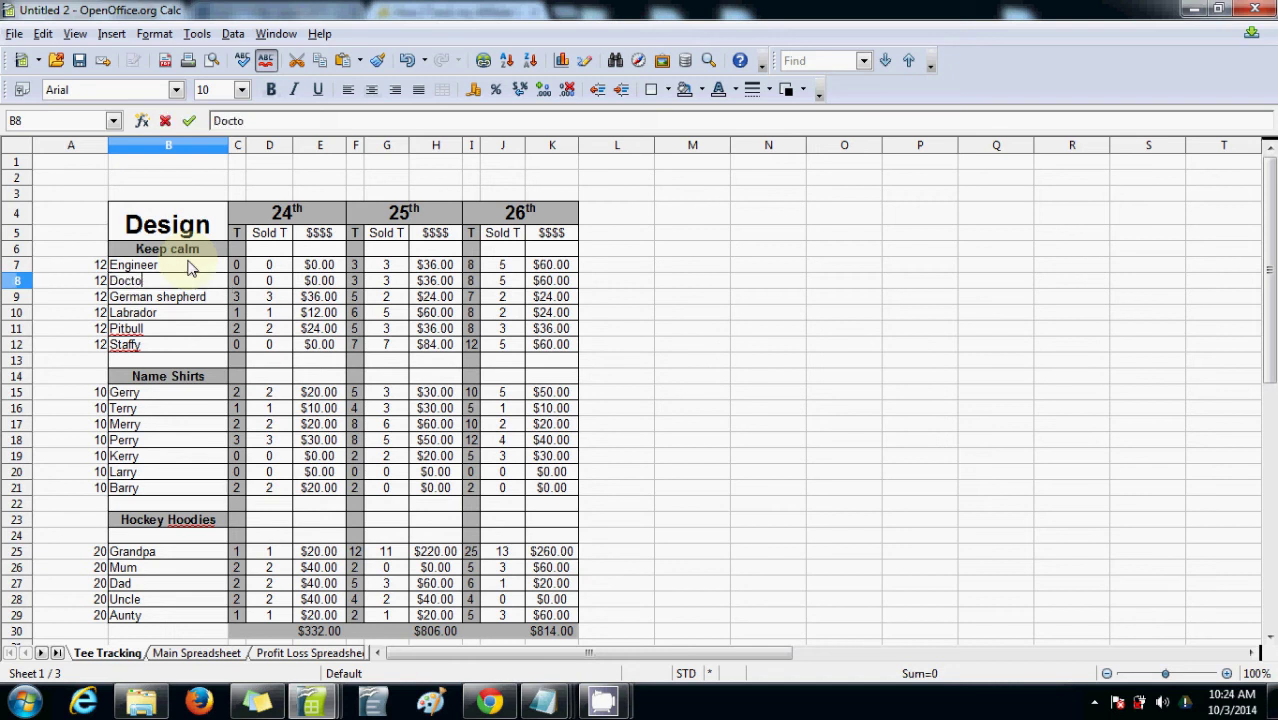
key("Return")
type("Nurse")
key("Return")
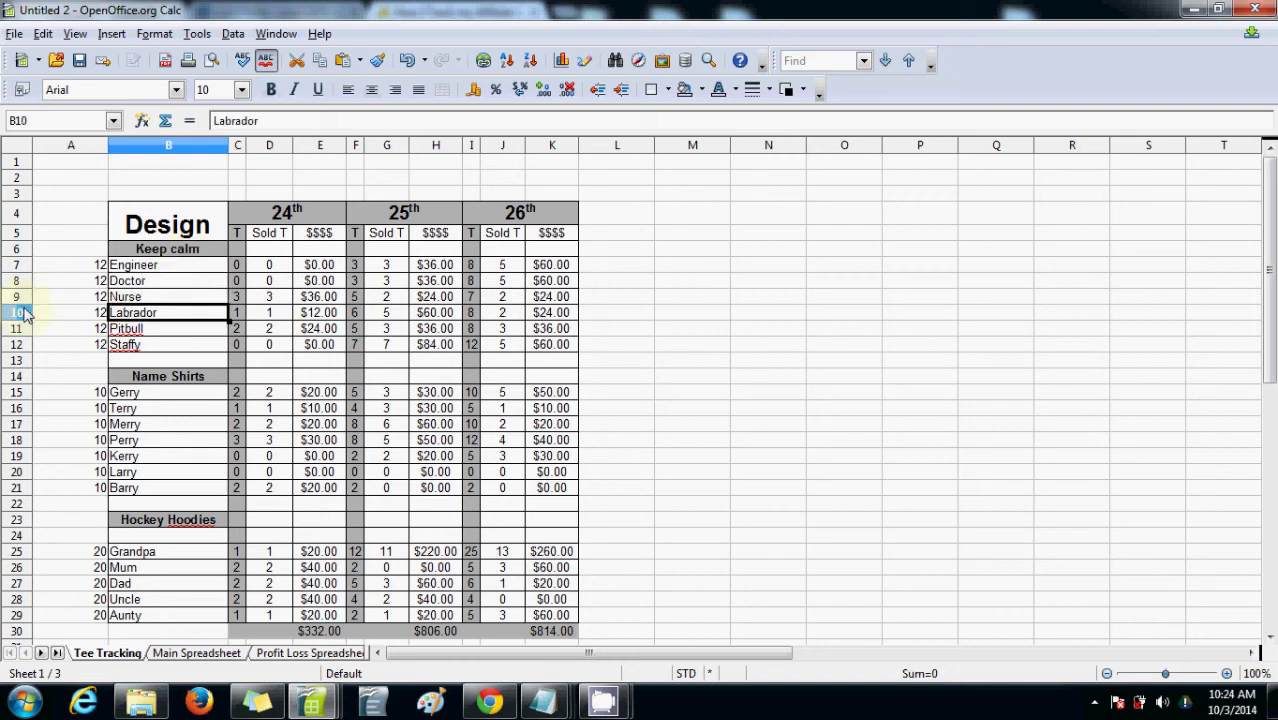
Delete rows 10–12 holding Labrador, Pitbull and Staffy
left_click_drag(17, 312, 38, 345)
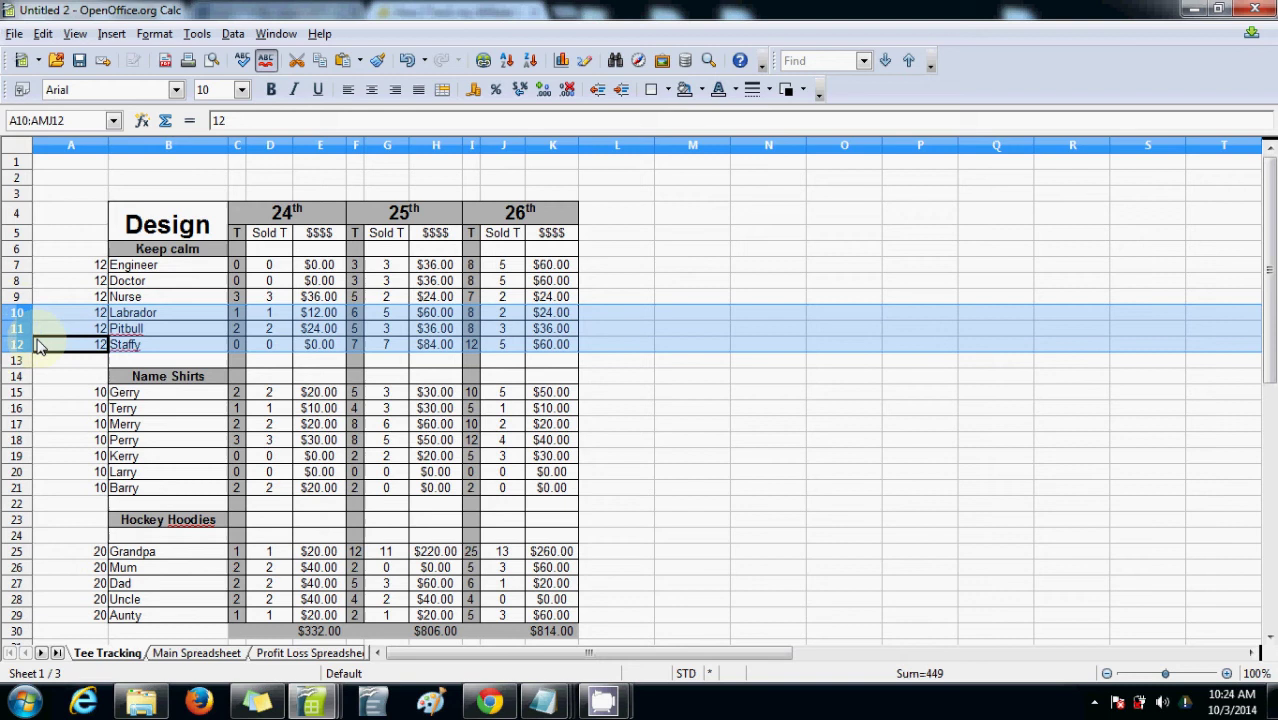
right_click(37, 341)
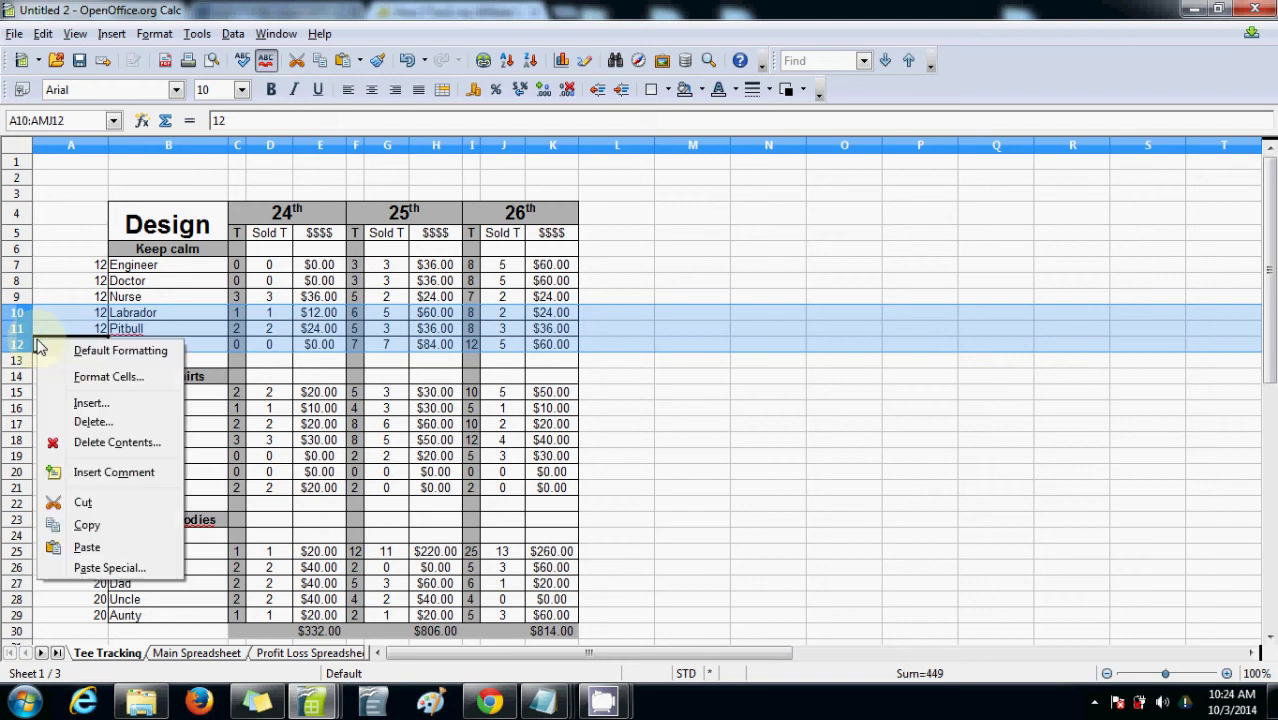
left_click(85, 422)
left_click(216, 362)
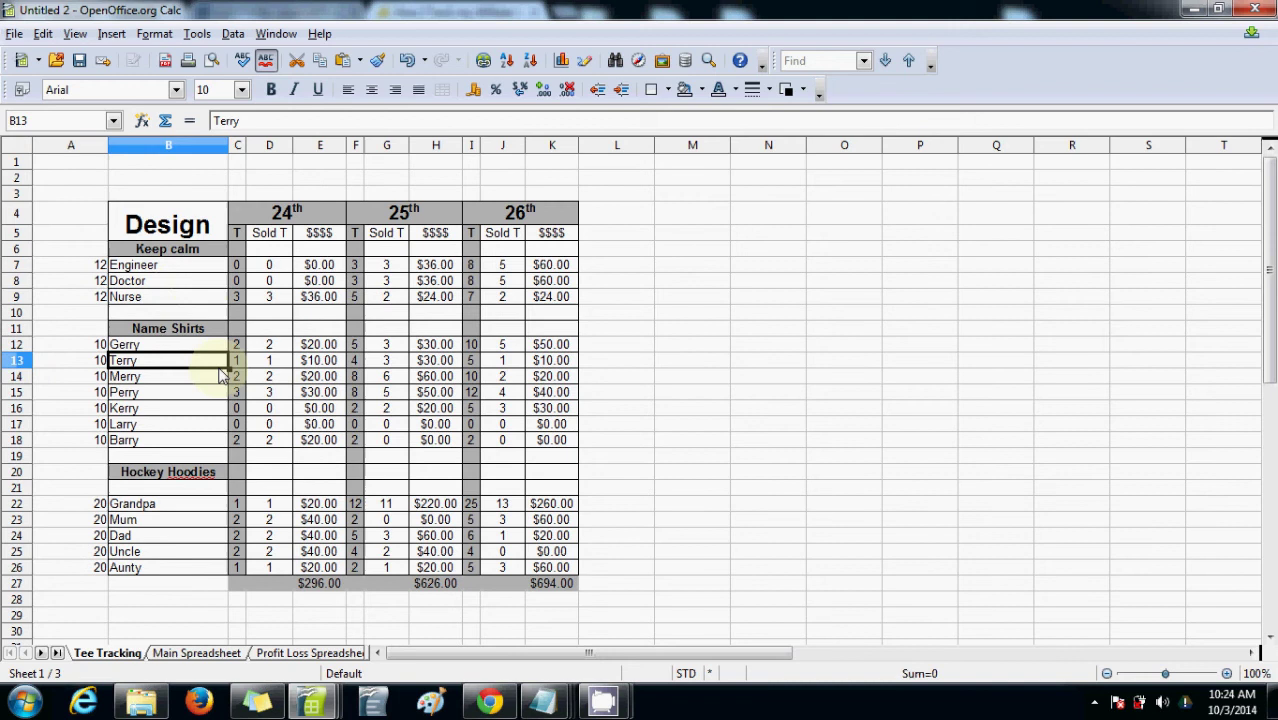
left_click(300, 214)
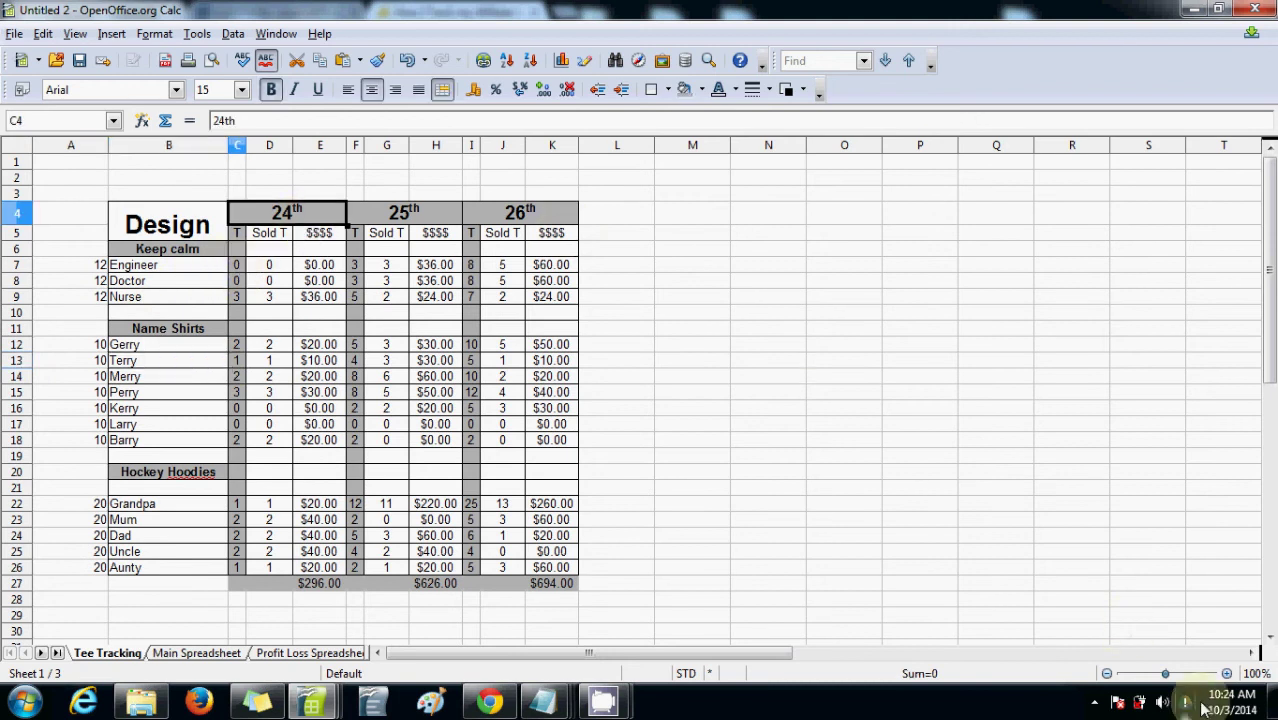
Change the first date heading in C4 to 3rd
type("3rd")
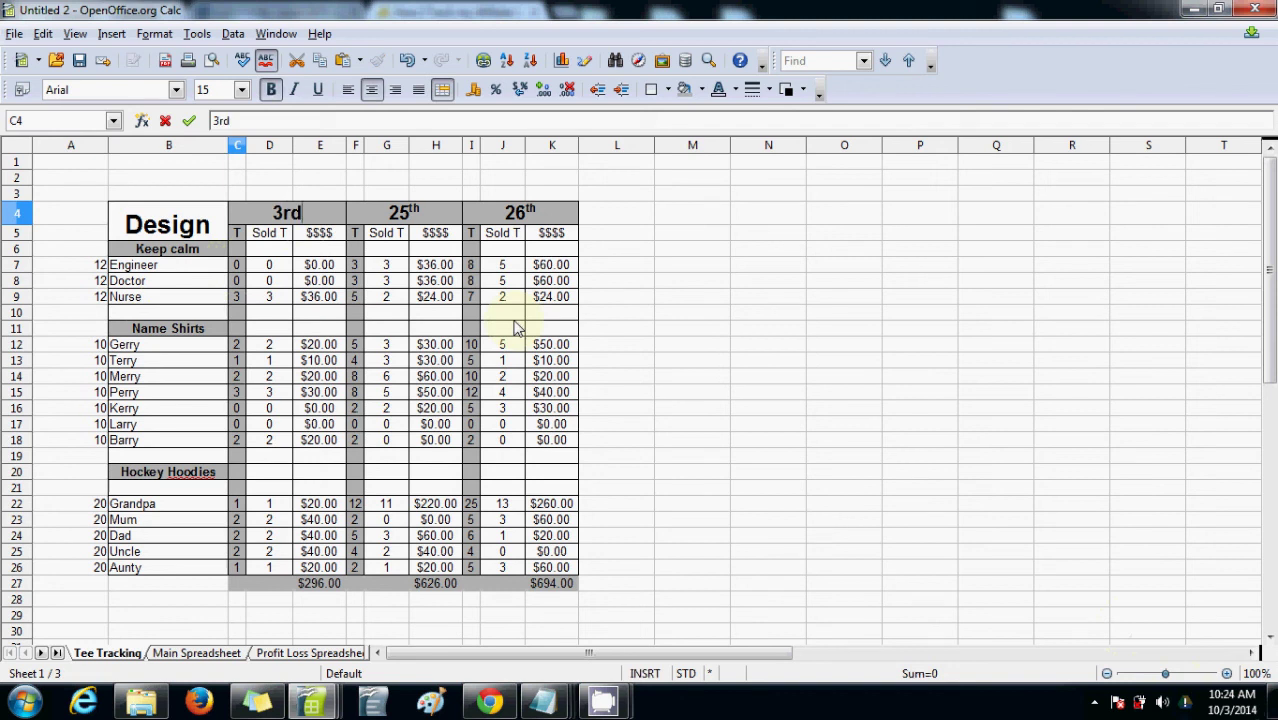
key("Return")
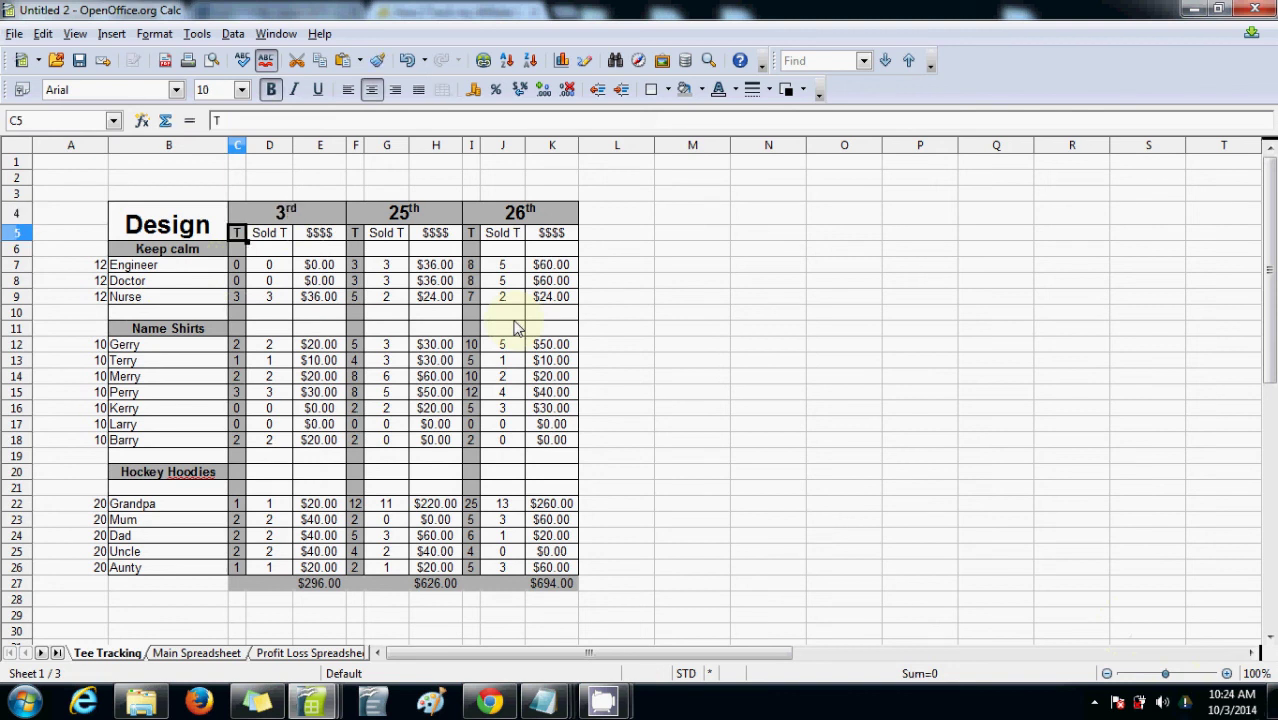
key("Right")
key("Left")
Clear the old T values in C7:C9
key("Down")
key("Down")
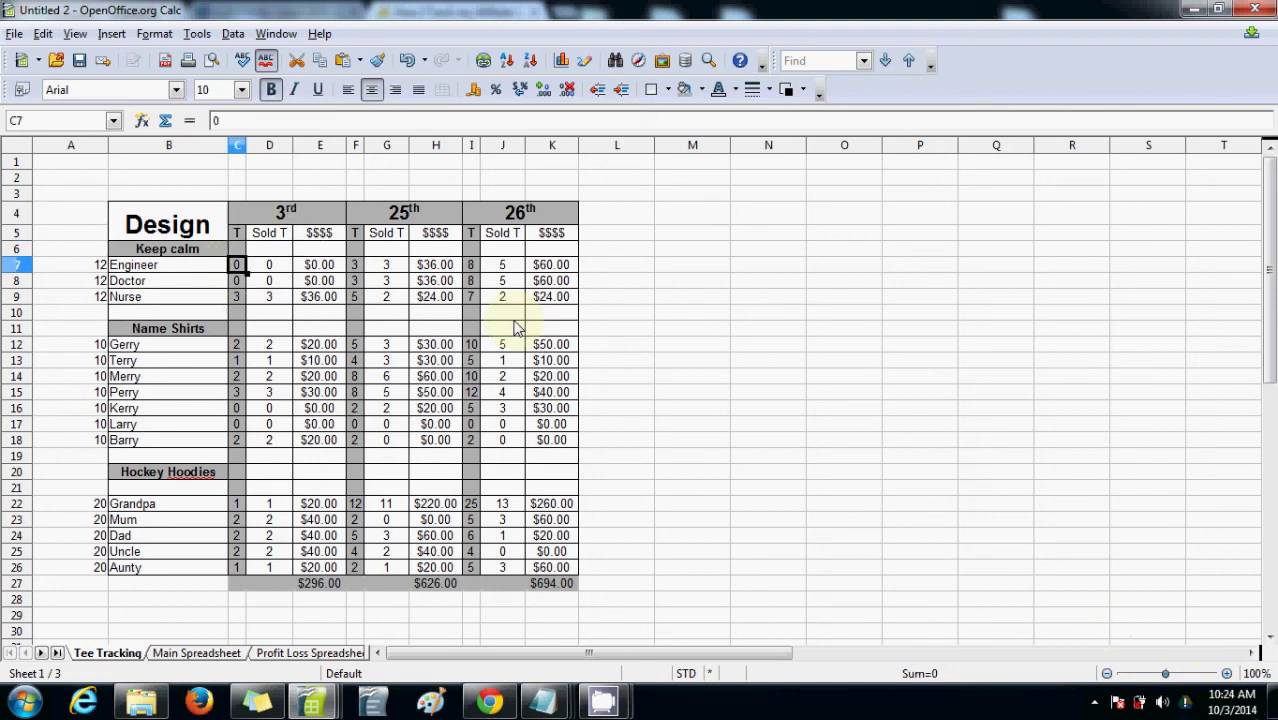
key("shift+Down")
key("shift+Down")
key("Delete")
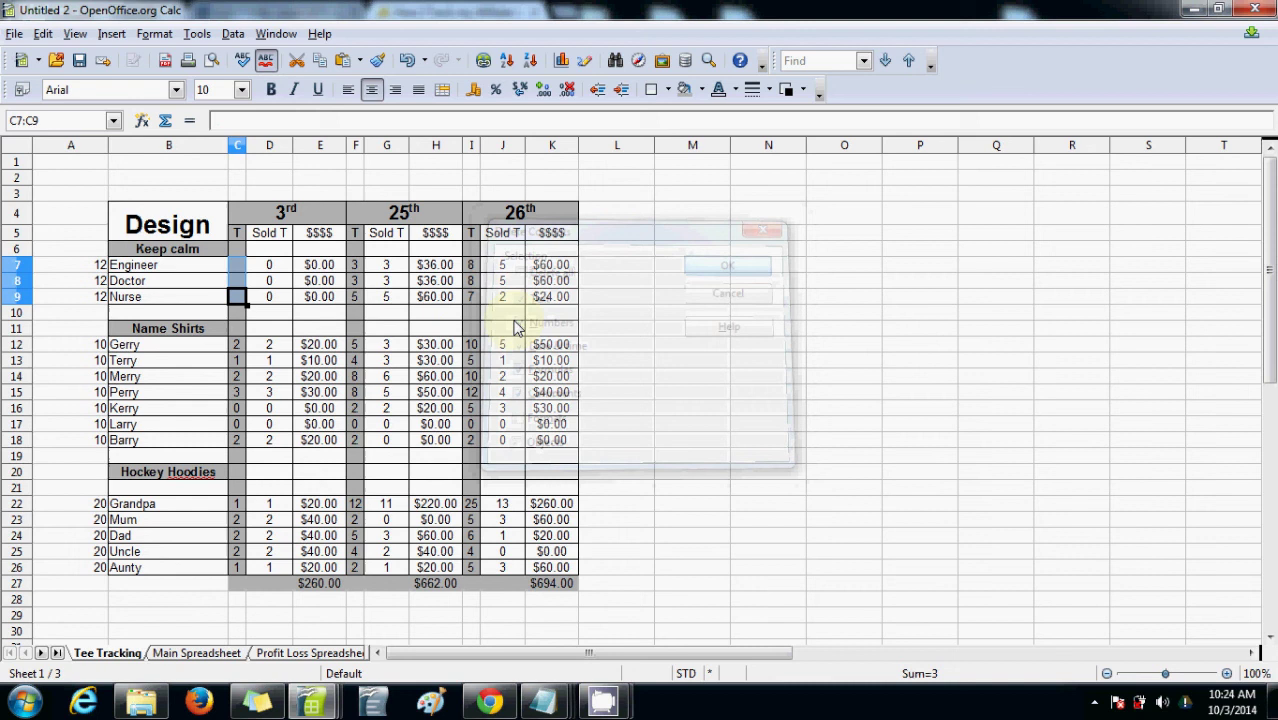
key("Return")
key("Up")
key("Up")
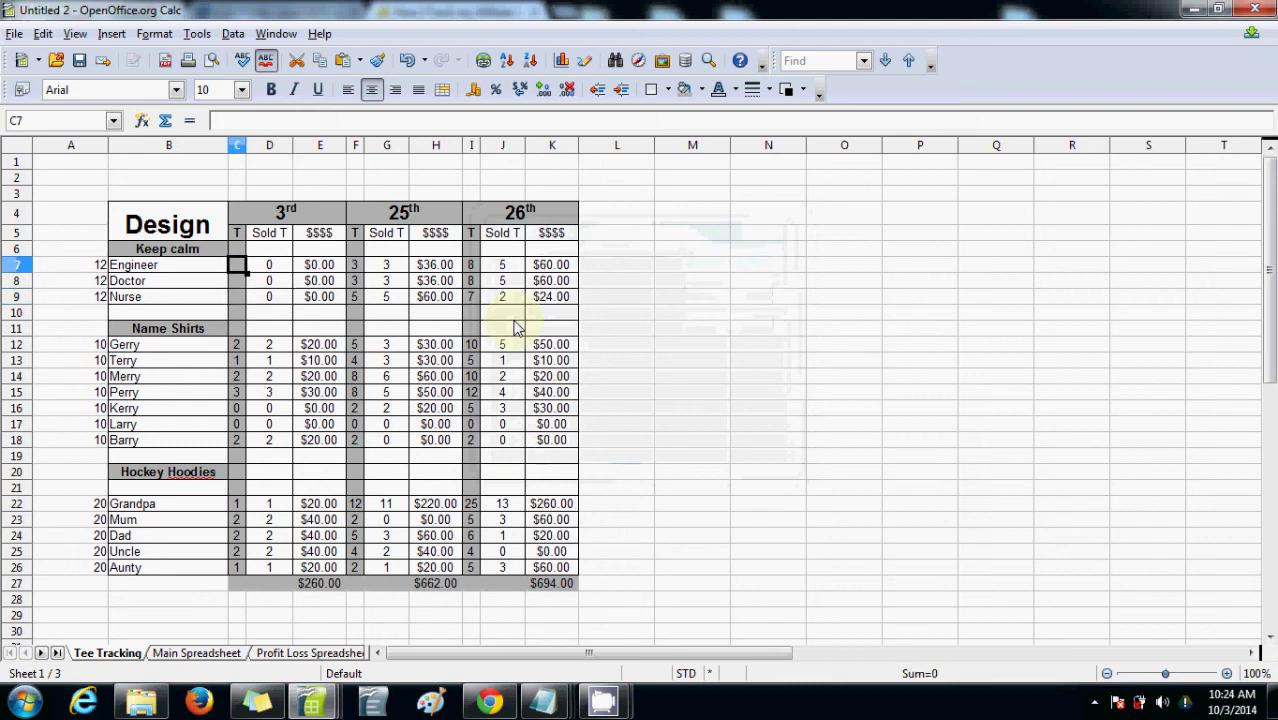
Enter T values 2, 2 and 3 for Engineer, Doctor and Nurse, totalling $344.00
type("2")
key("Return")
type("2")
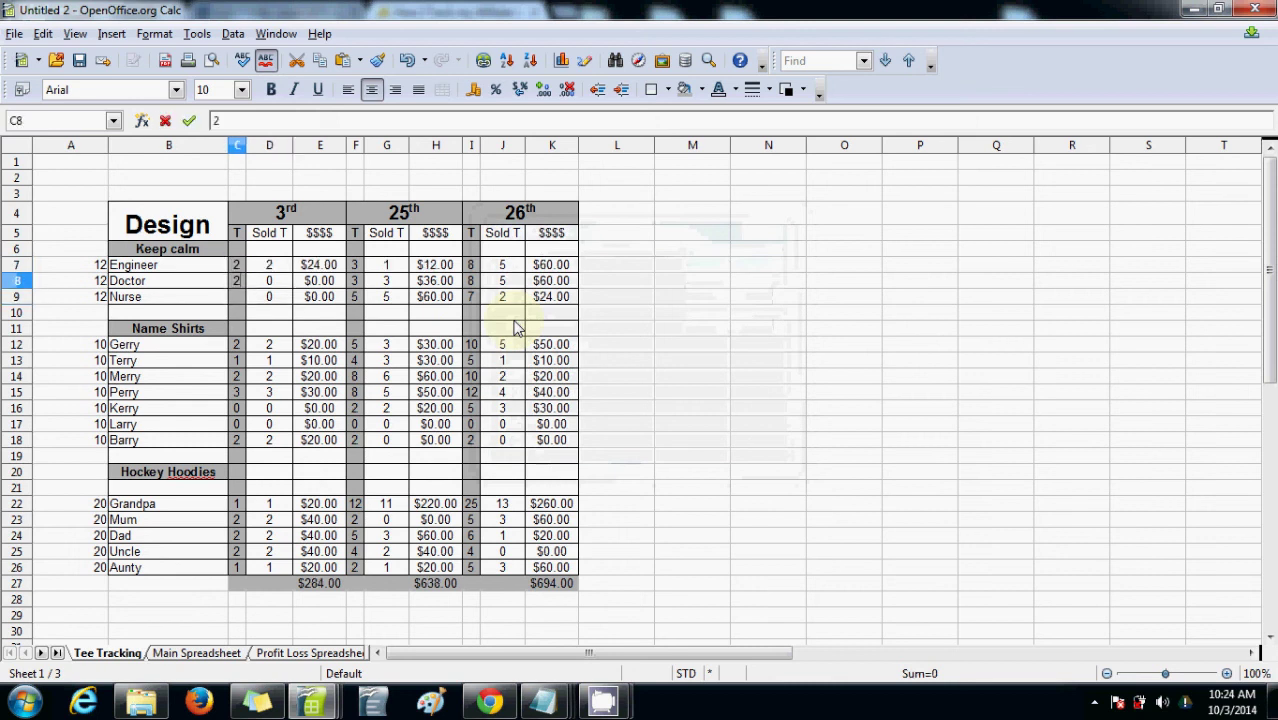
key("Return")
type("3rd")
key("Return")
key("Up")
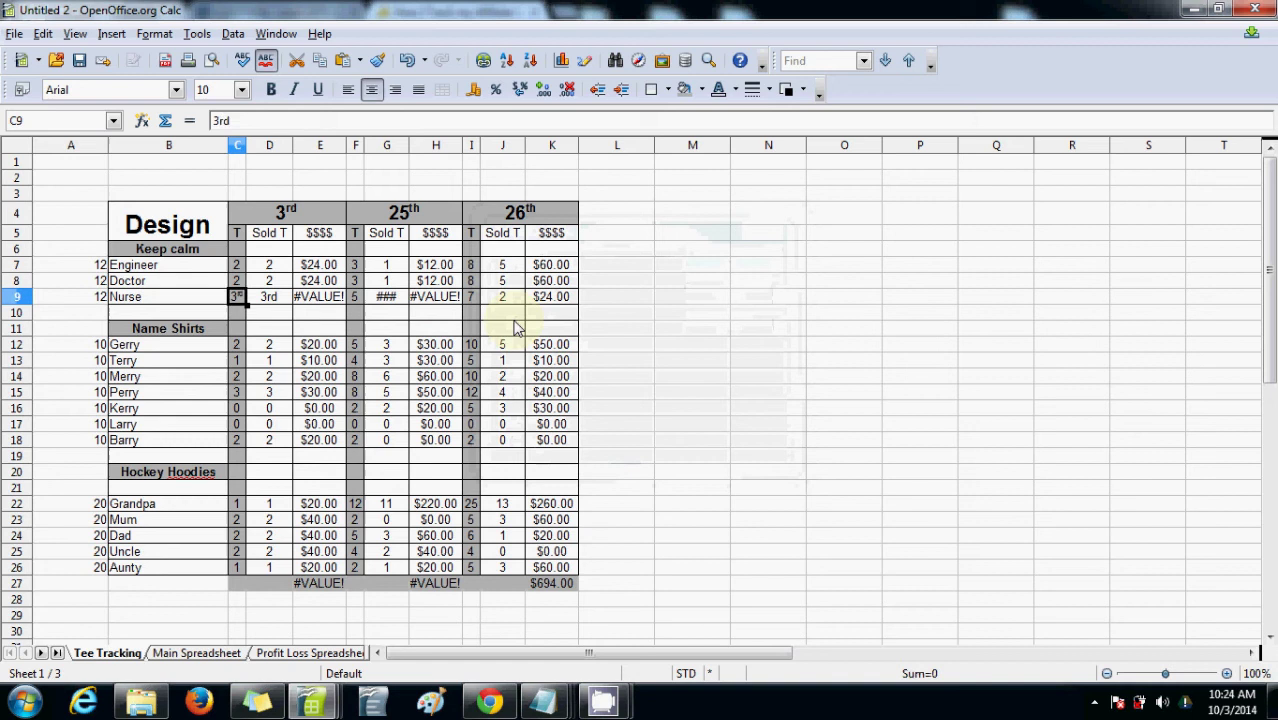
type("3")
key("Return")
key("Right")
key("Right")
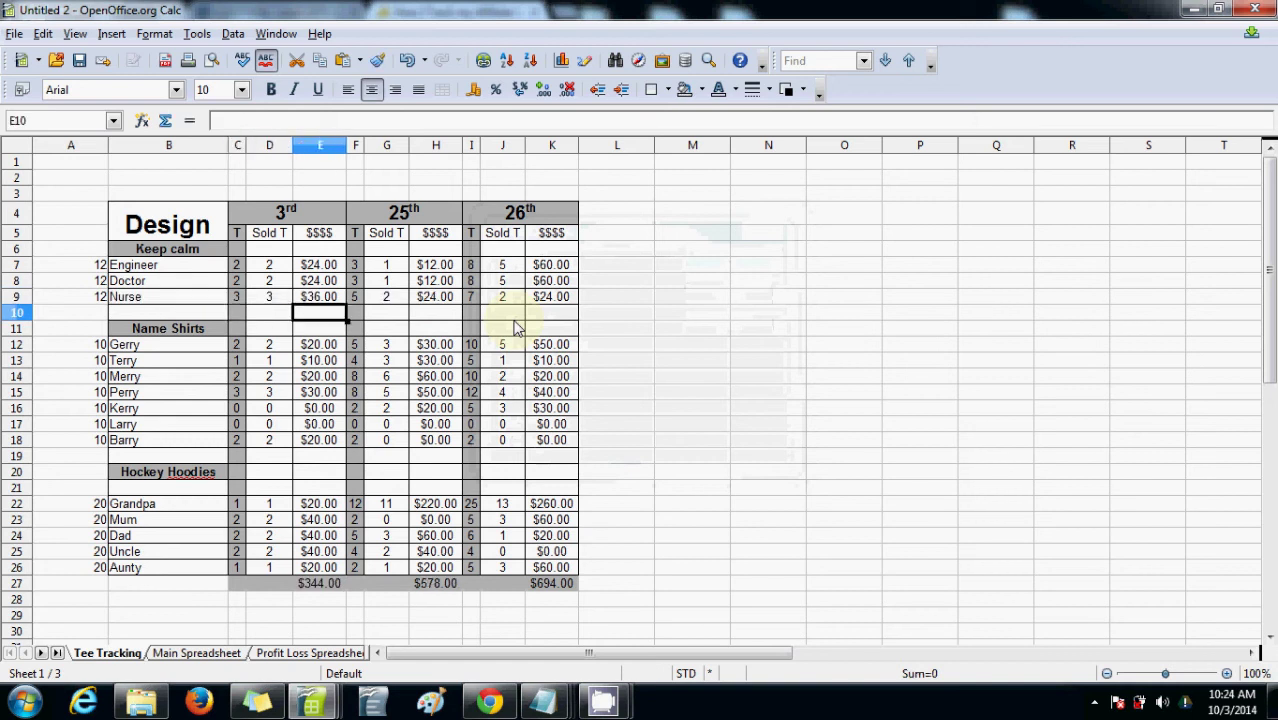
key("Up")
key("Up")
key("Up")
key("Up")
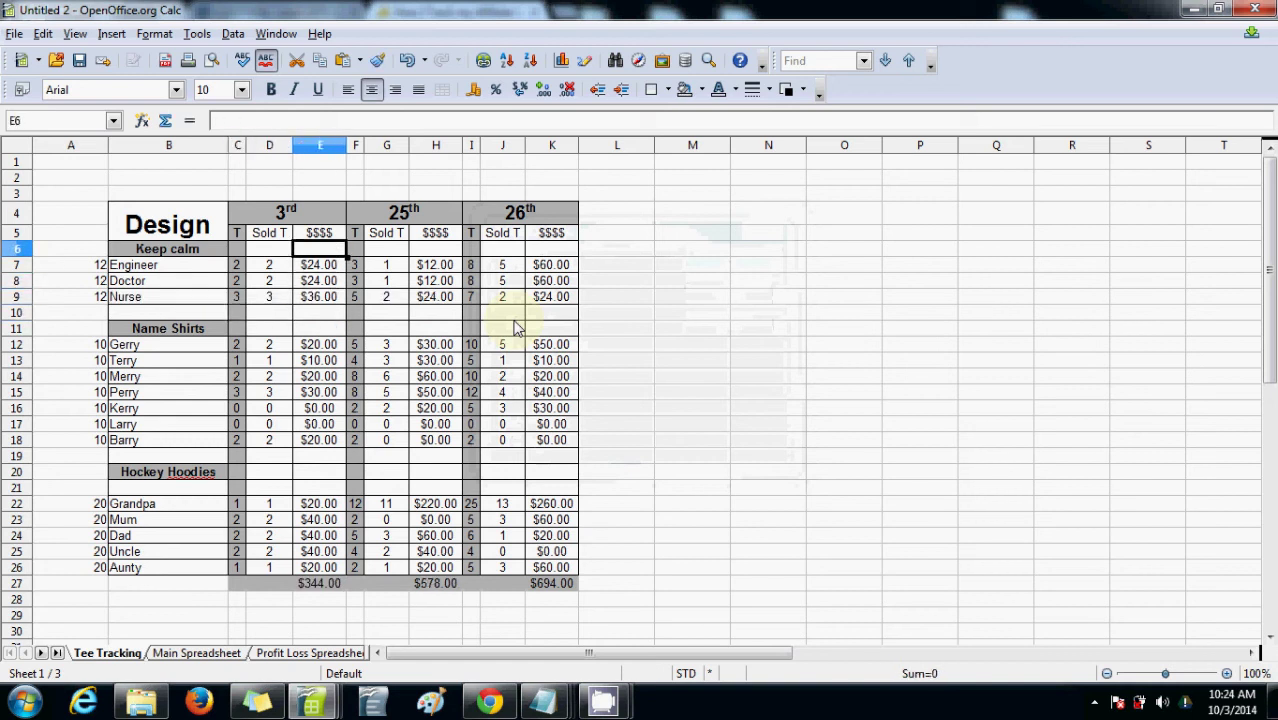
key("Down")
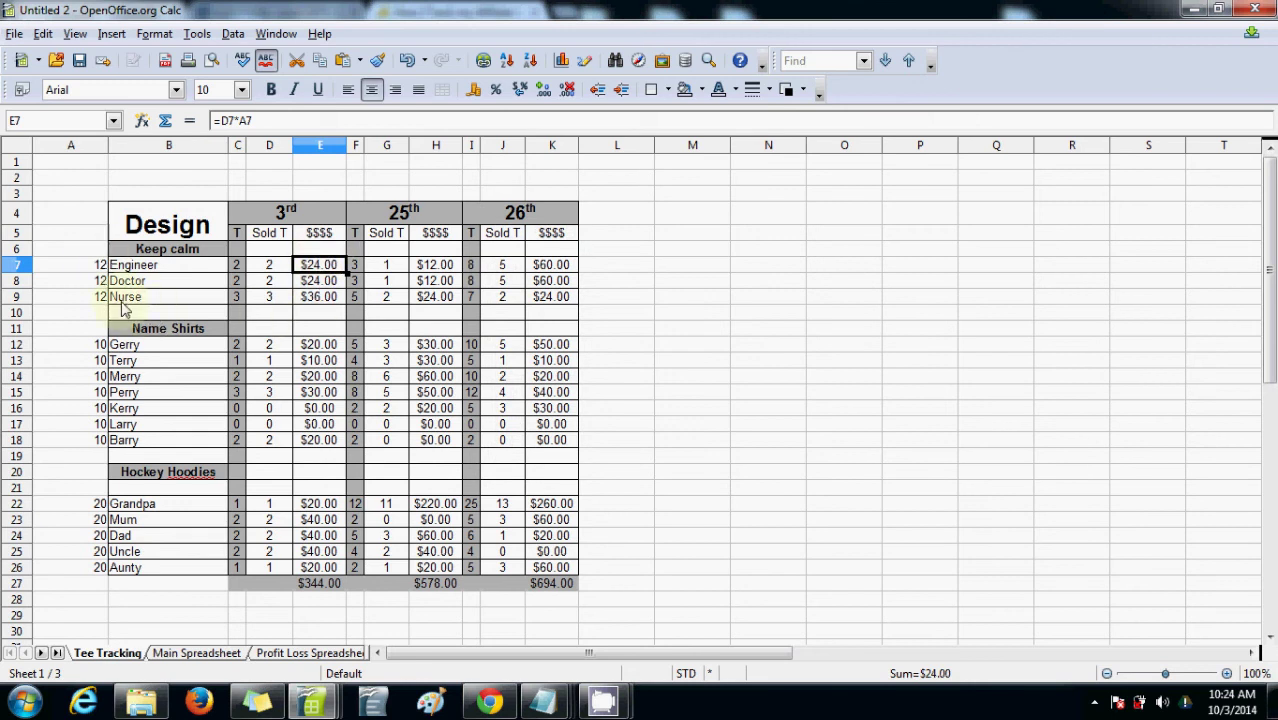
Set the Engineer's unit price in A7 to 10
left_click(101, 268)
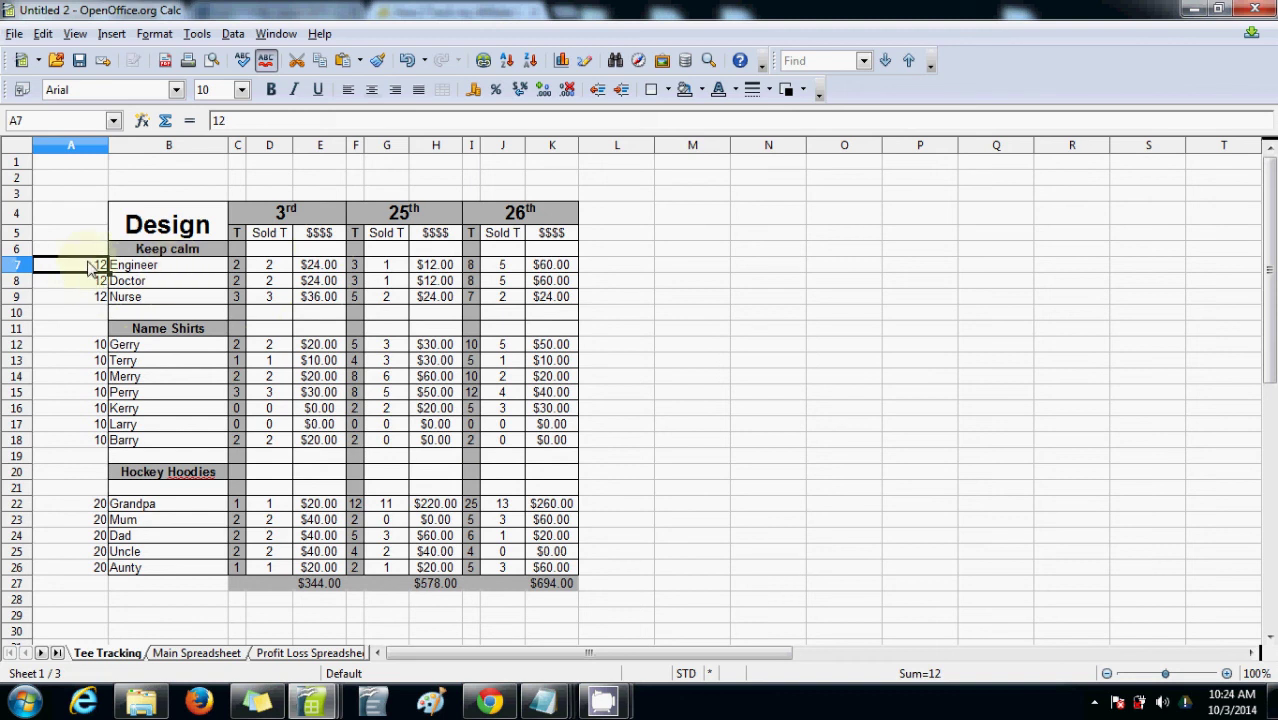
type("10")
key("Return")
key("Up")
key("Right")
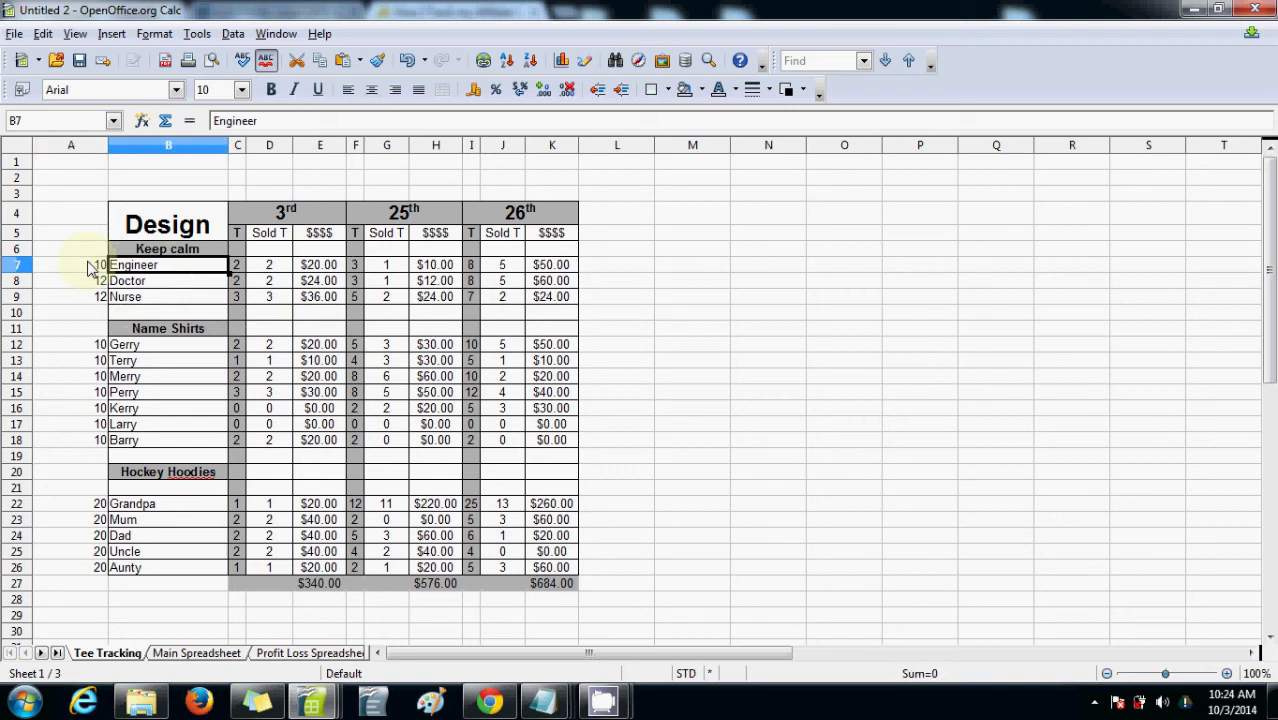
key("Left")
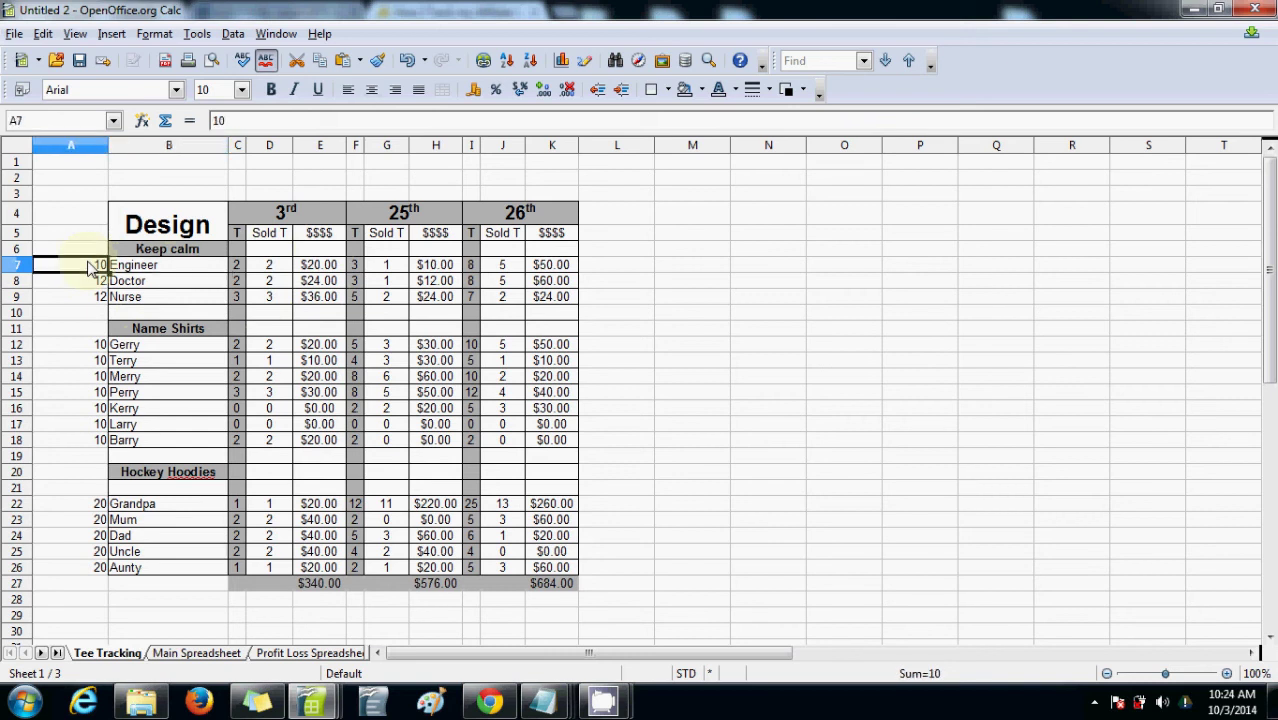
key("Right")
key("Right")
key("Right")
key("Right")
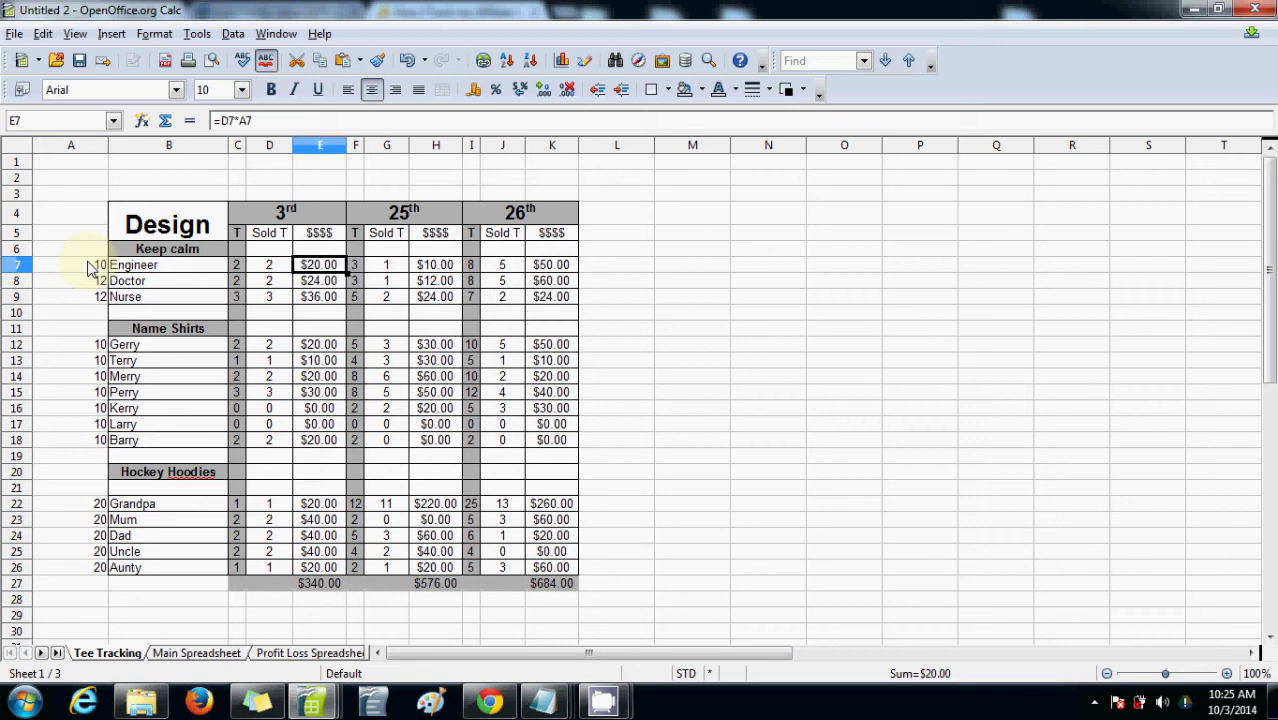
key("Right")
Change the middle date header in F4 from 25th to 4th
key("Up")
key("Up")
key("Up")
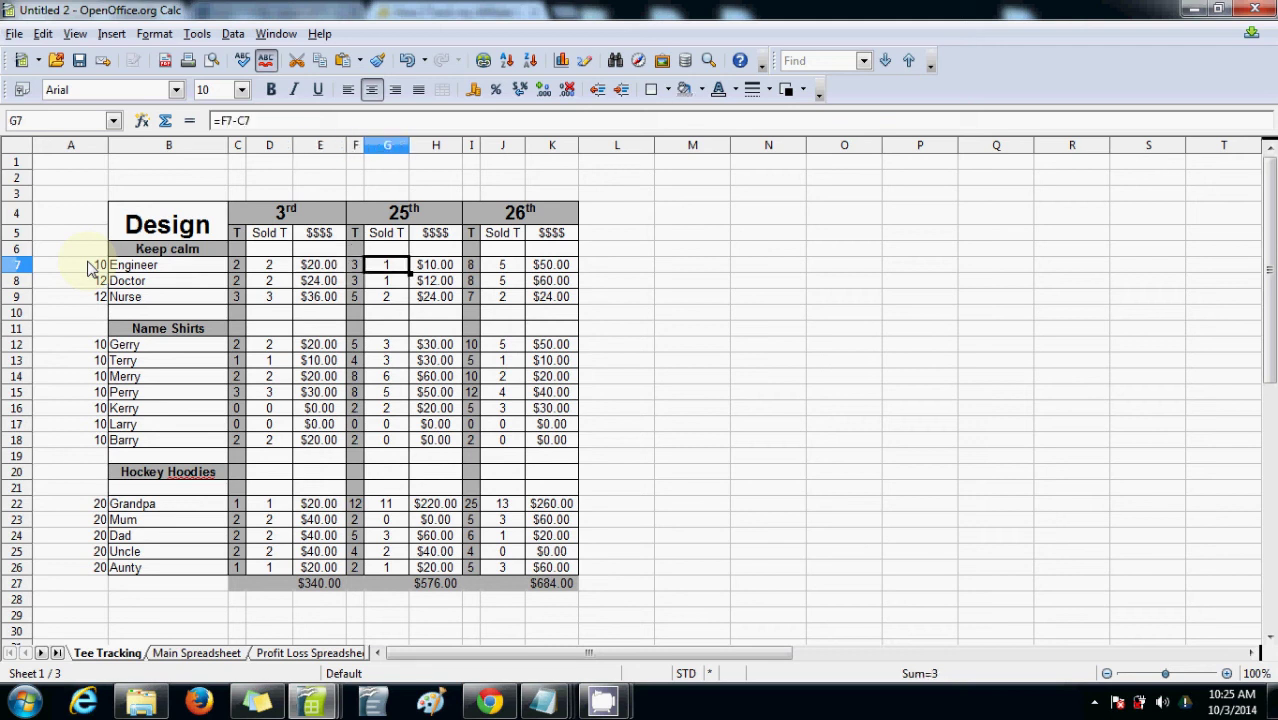
type("4th")
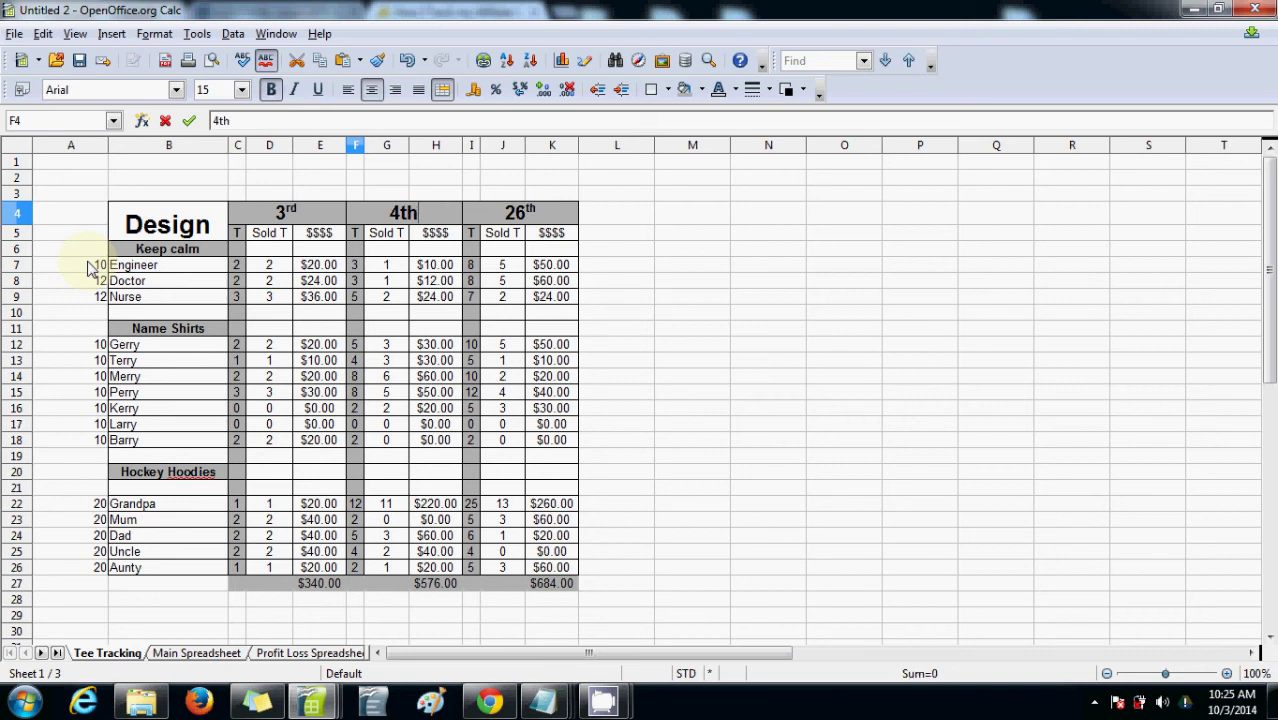
key("Return")
key("Down")
key("Down")
key("Left")
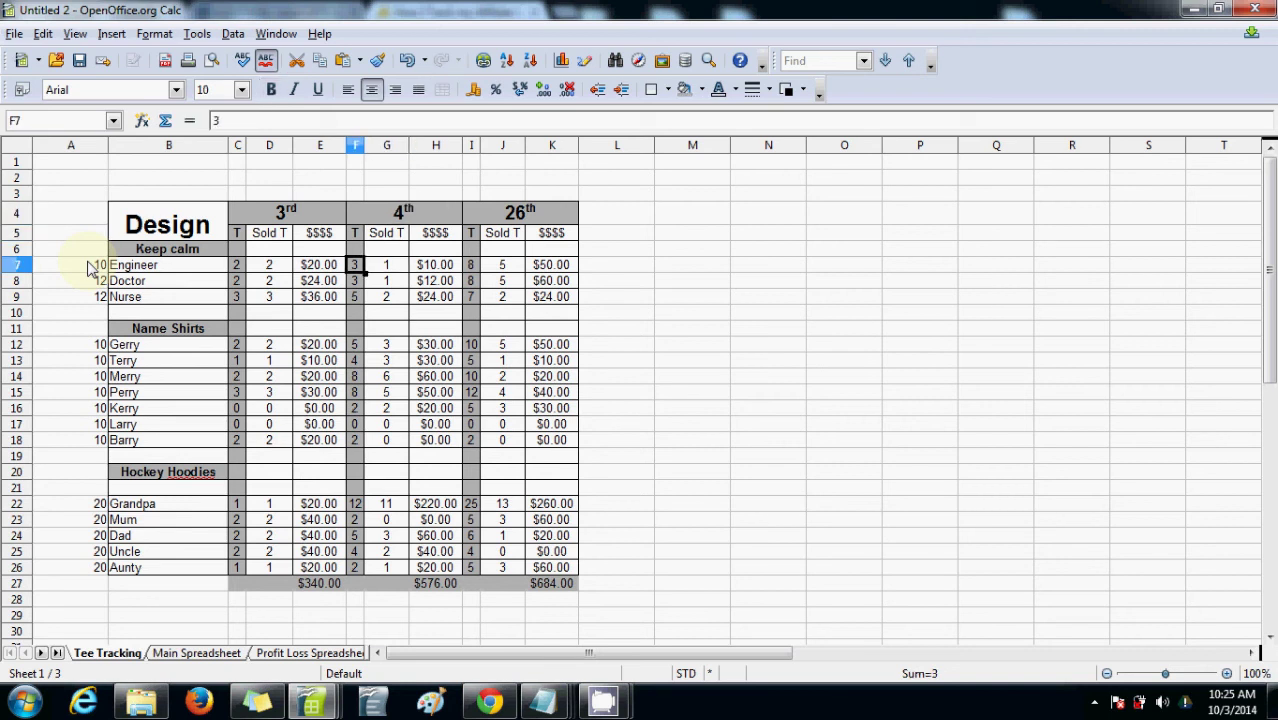
Set the Engineer's T count on the 4th in F7 to 6 and review row 7's formulas
type("6")
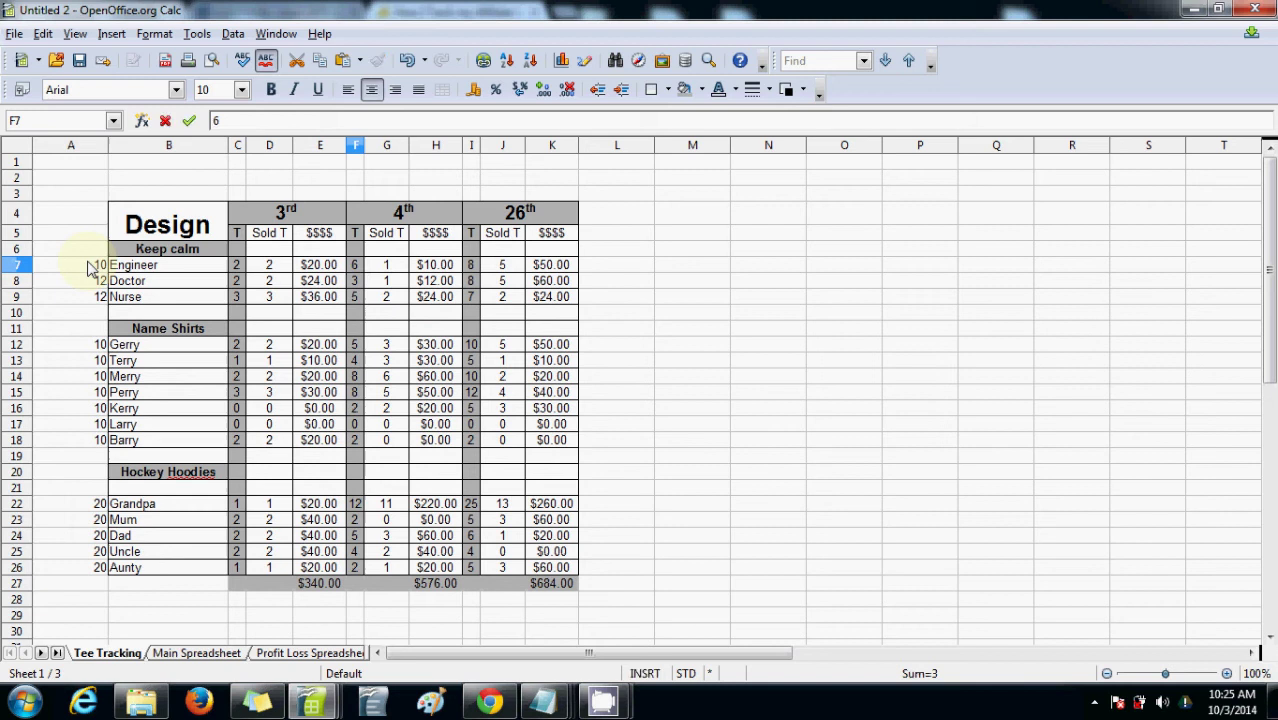
key("Return")
key("Up")
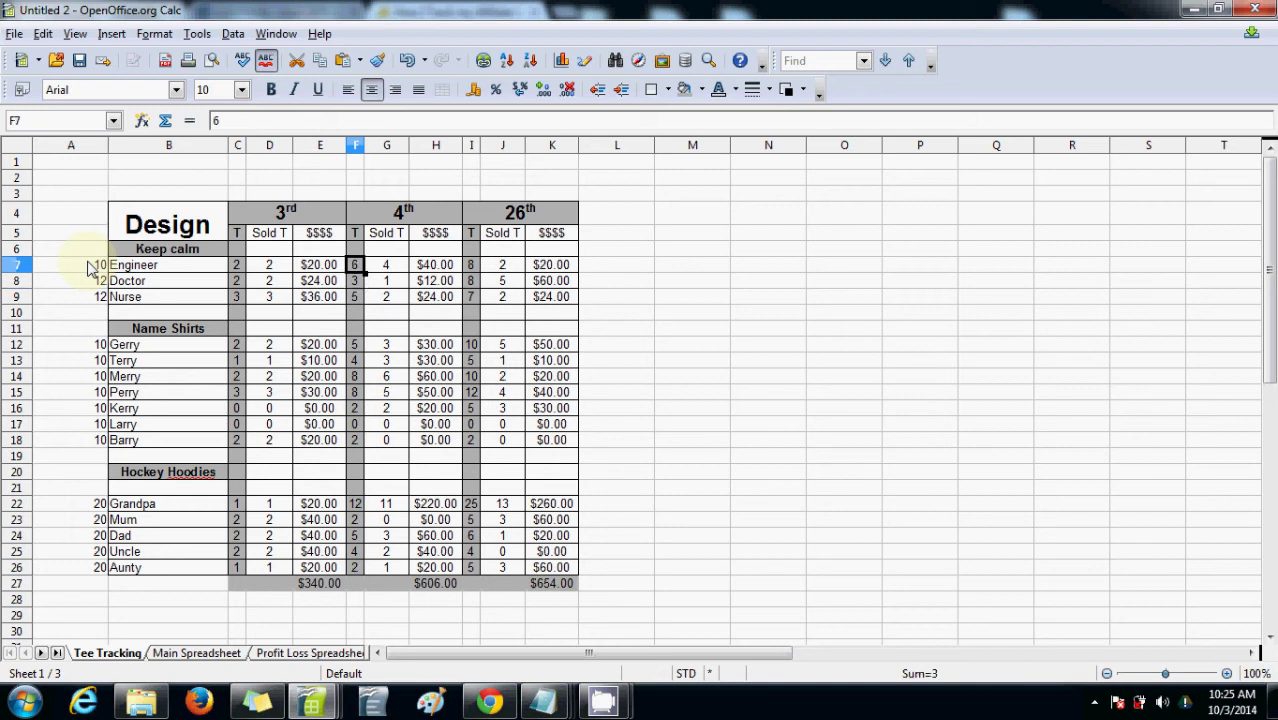
key("Right")
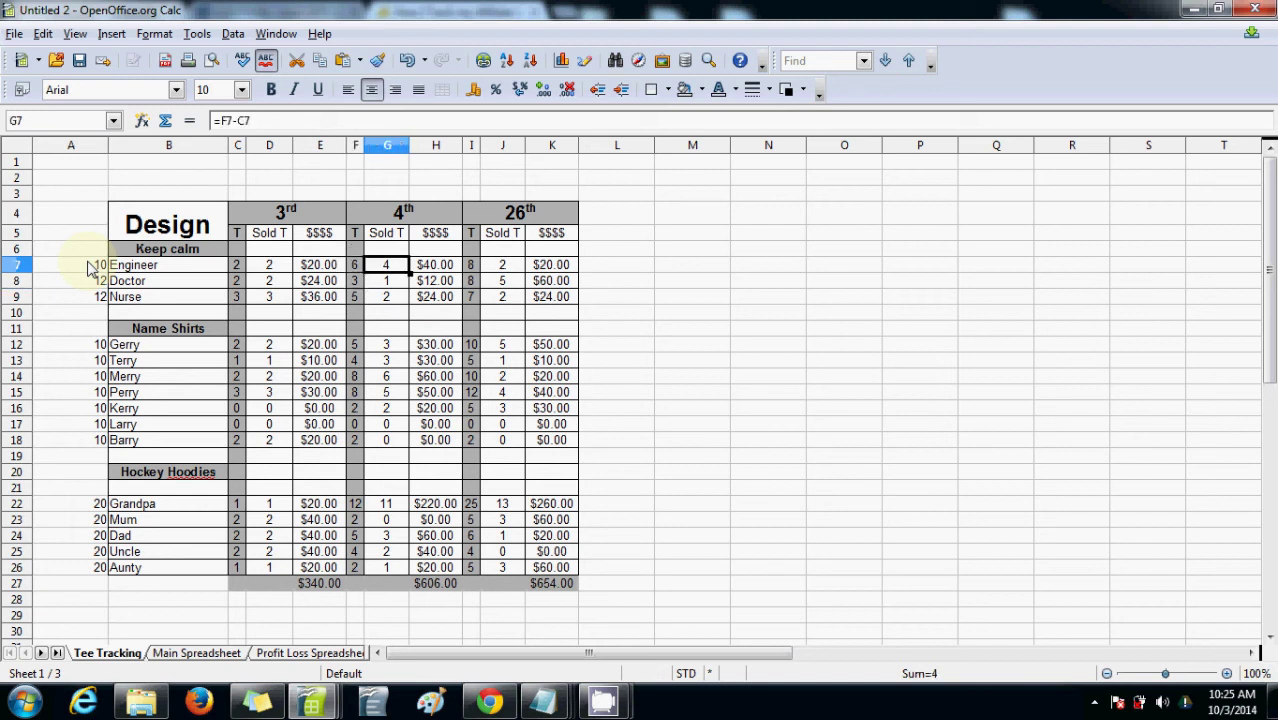
key("Left")
key("Left")
key("Left")
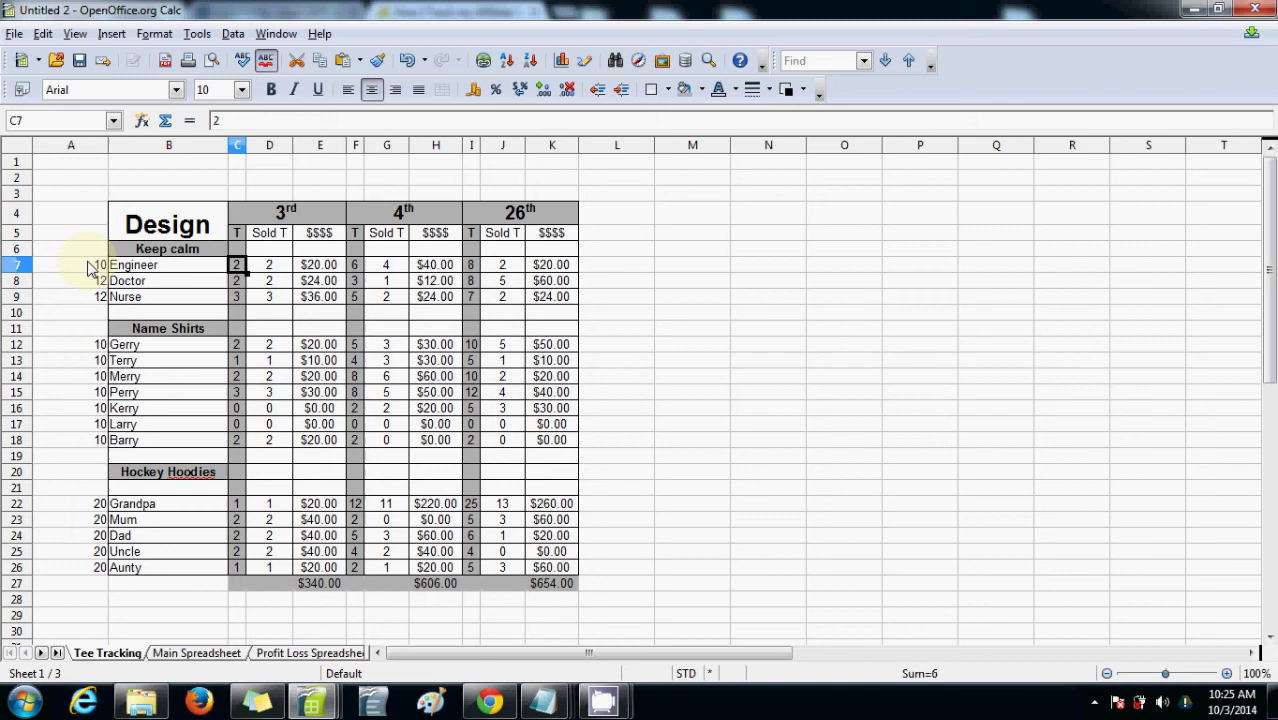
key("Right")
key("Right")
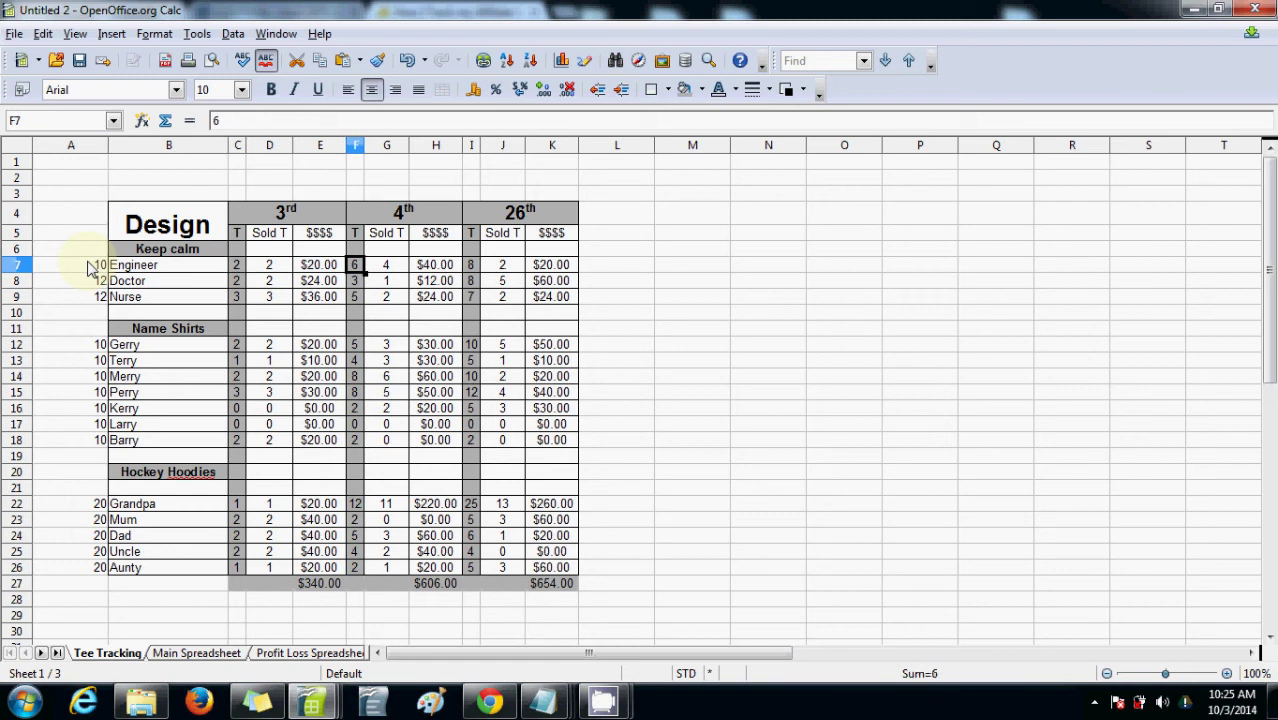
key("Left")
key("Left")
key("Left")
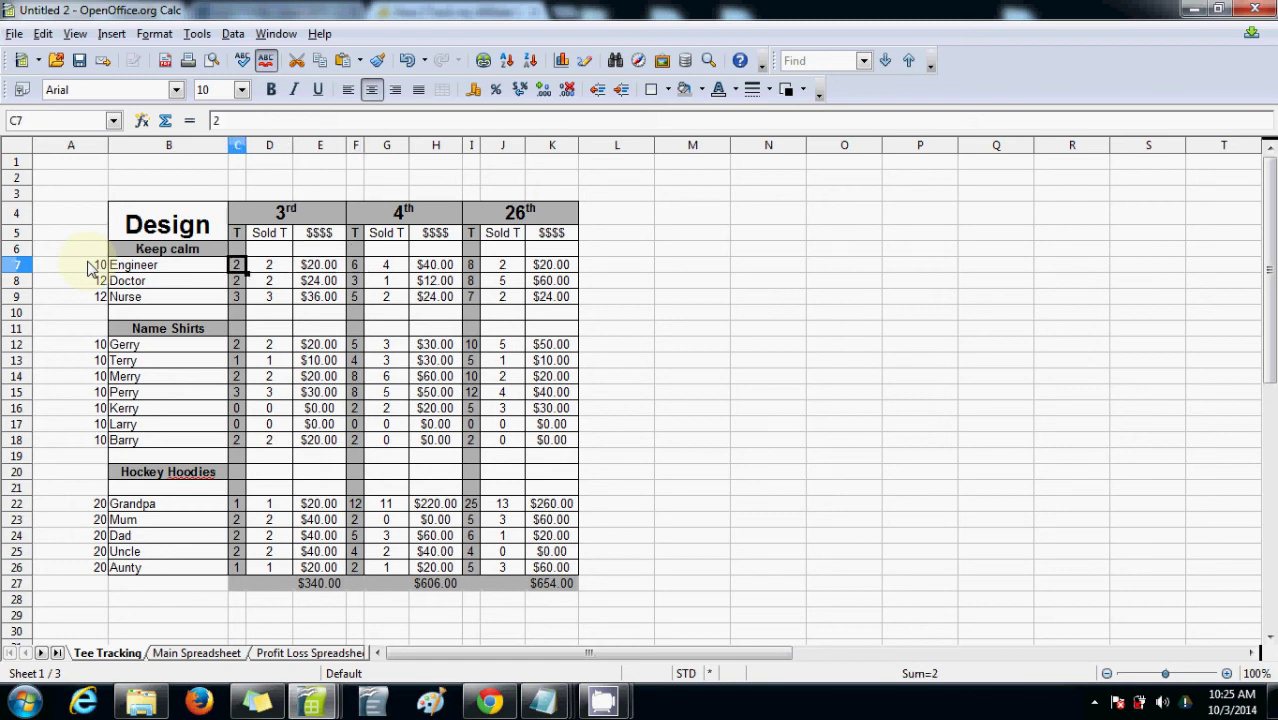
key("Right")
key("Right")
key("Right")
key("Right")
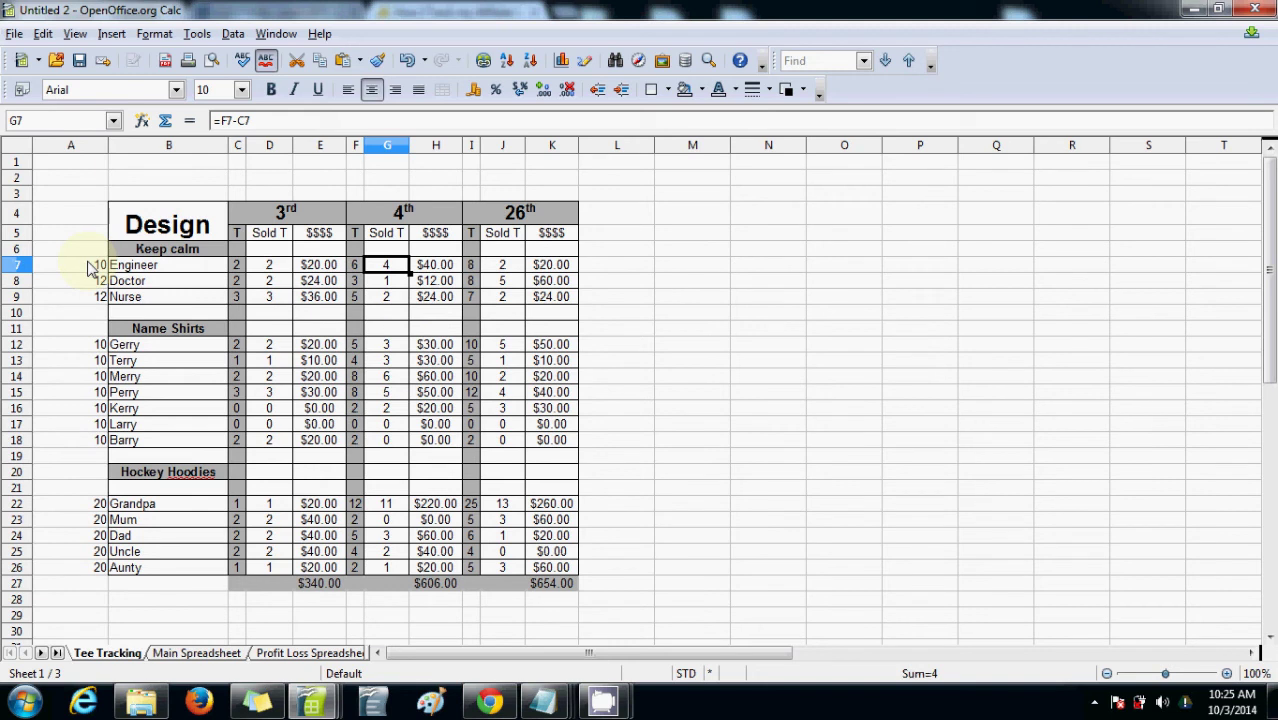
key("Left")
key("Left")
key("Left")
key("Left")
key("Left")
key("Left")
key("Right")
key("Right")
key("Right")
key("Right")
key("Right")
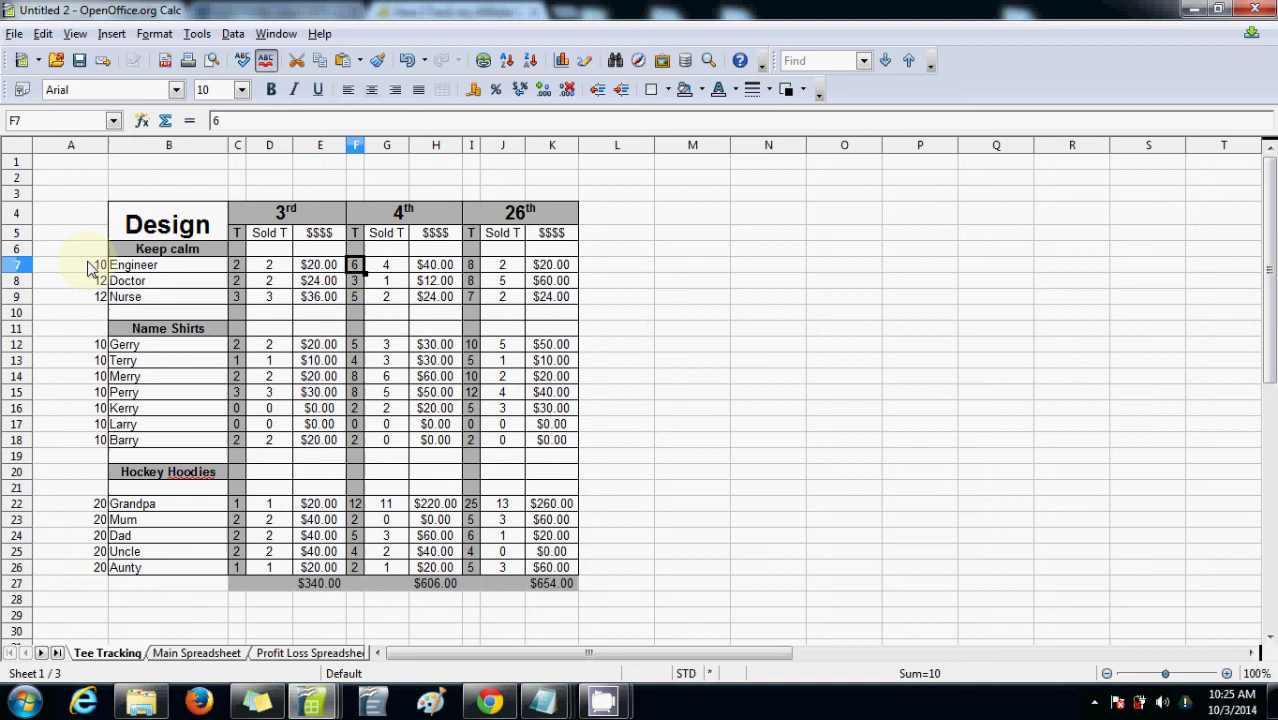
Check H7's formula and the 4th's SUM total of $606.00 in H27
key("Right")
key("Right")
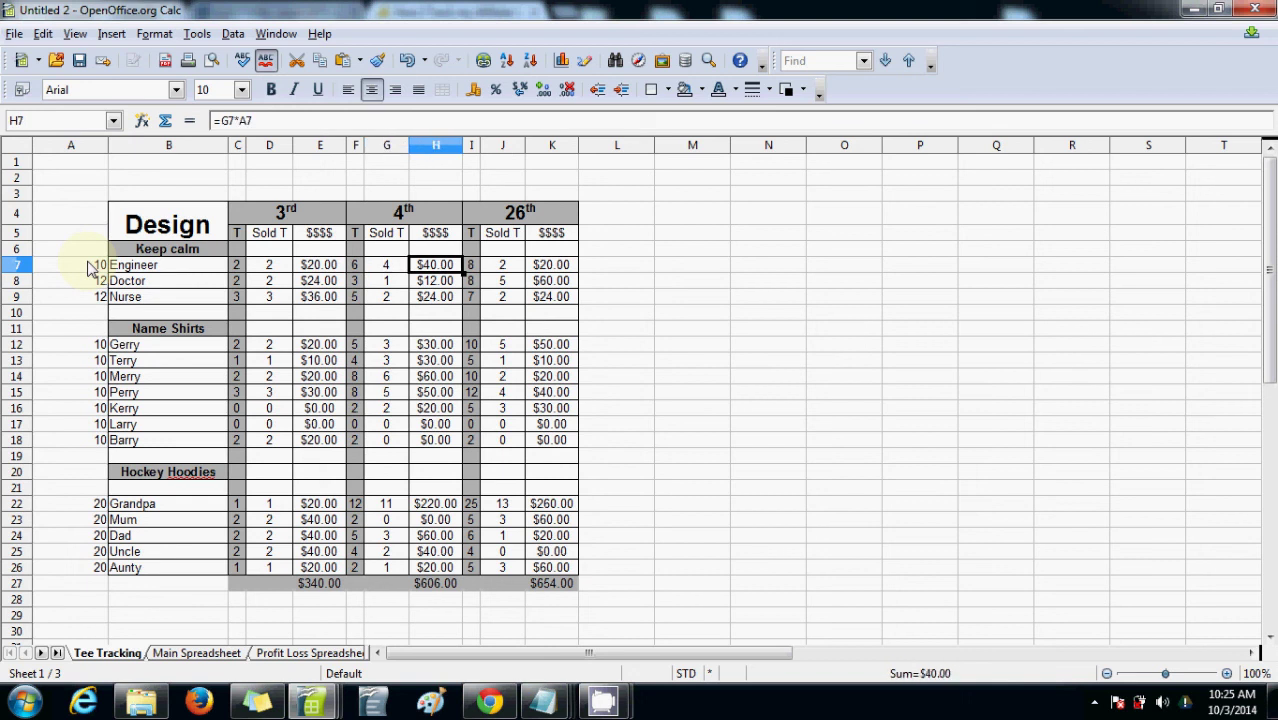
key("shift+Down")
key("shift+Down")
key("shift+Down")
key("shift+Down")
key("shift+Down")
key("shift+Down")
key("shift+Down")
key("shift+Down")
key("shift+Down")
key("shift+Down")
key("shift+Down")
key("shift+Down")
key("shift+Down")
key("shift+Down")
key("shift+Down")
key("shift+Down")
key("shift+Down")
key("shift+Down")
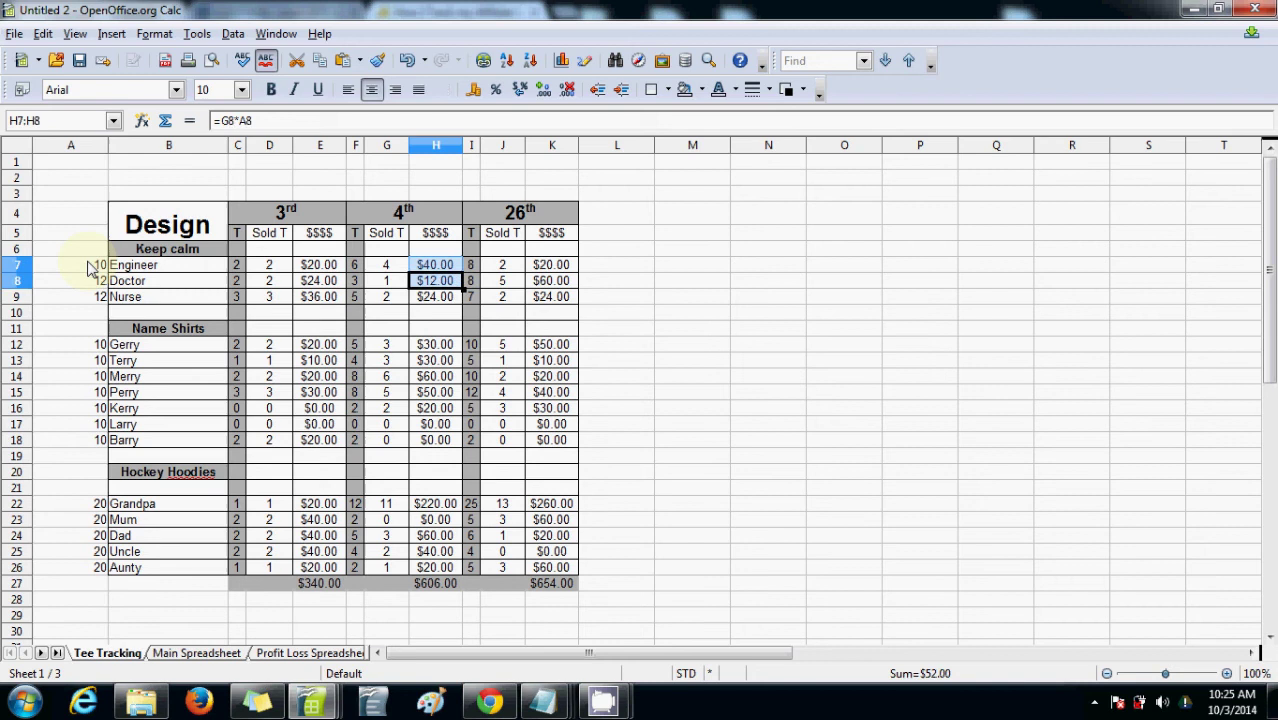
key("Down")
key("Down")
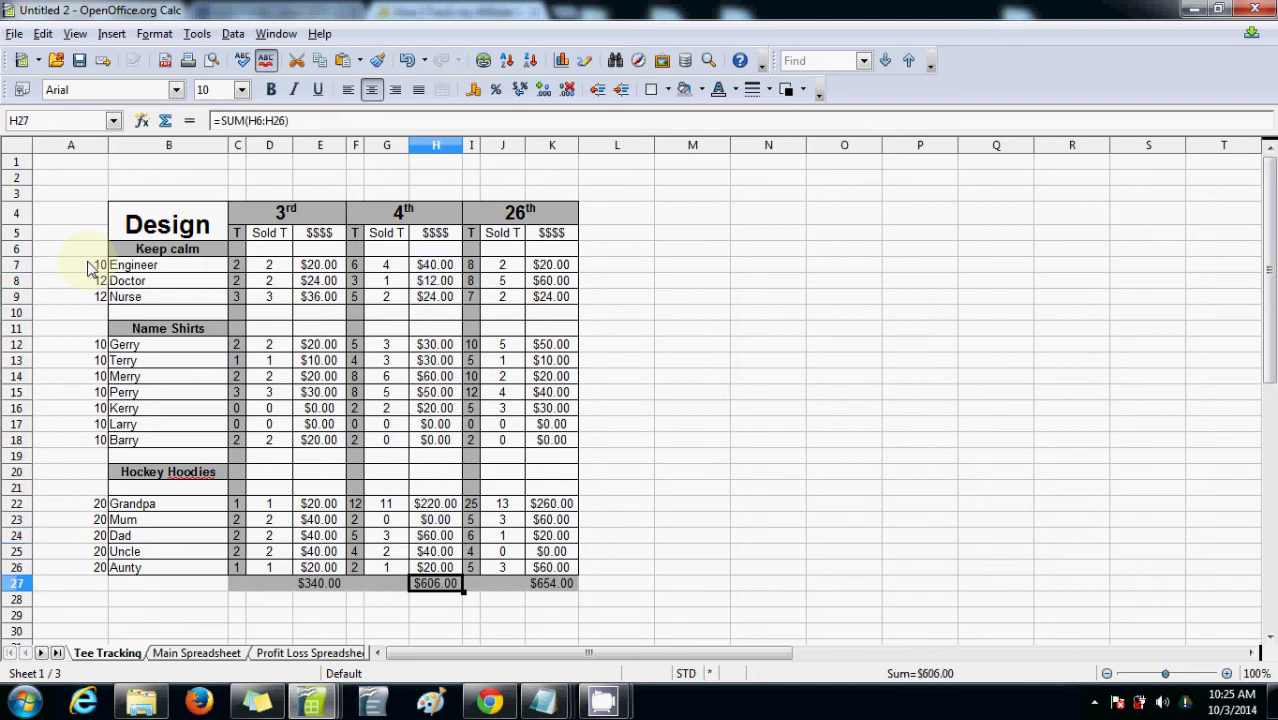
key("Up")
key("Down")
key("Up")
key("Down")
key("Left")
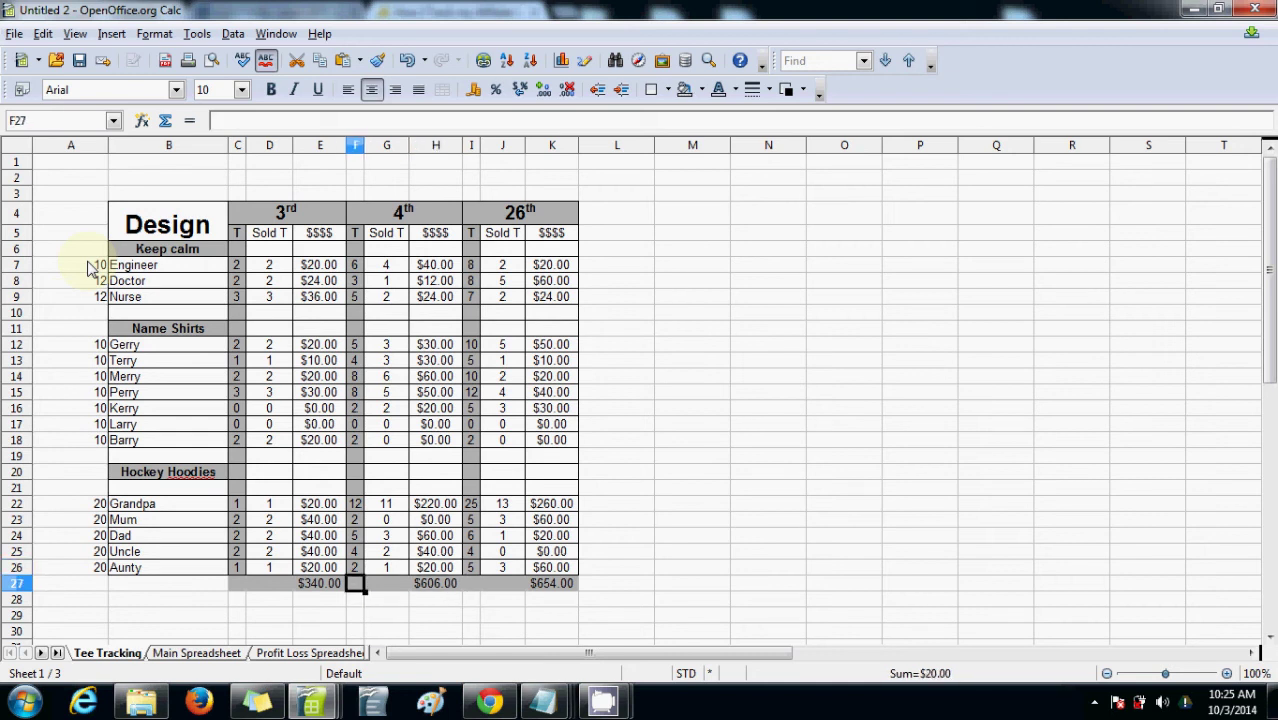
key("Left")
key("Left")
key("Right")
key("Right")
key("Right")
key("Right")
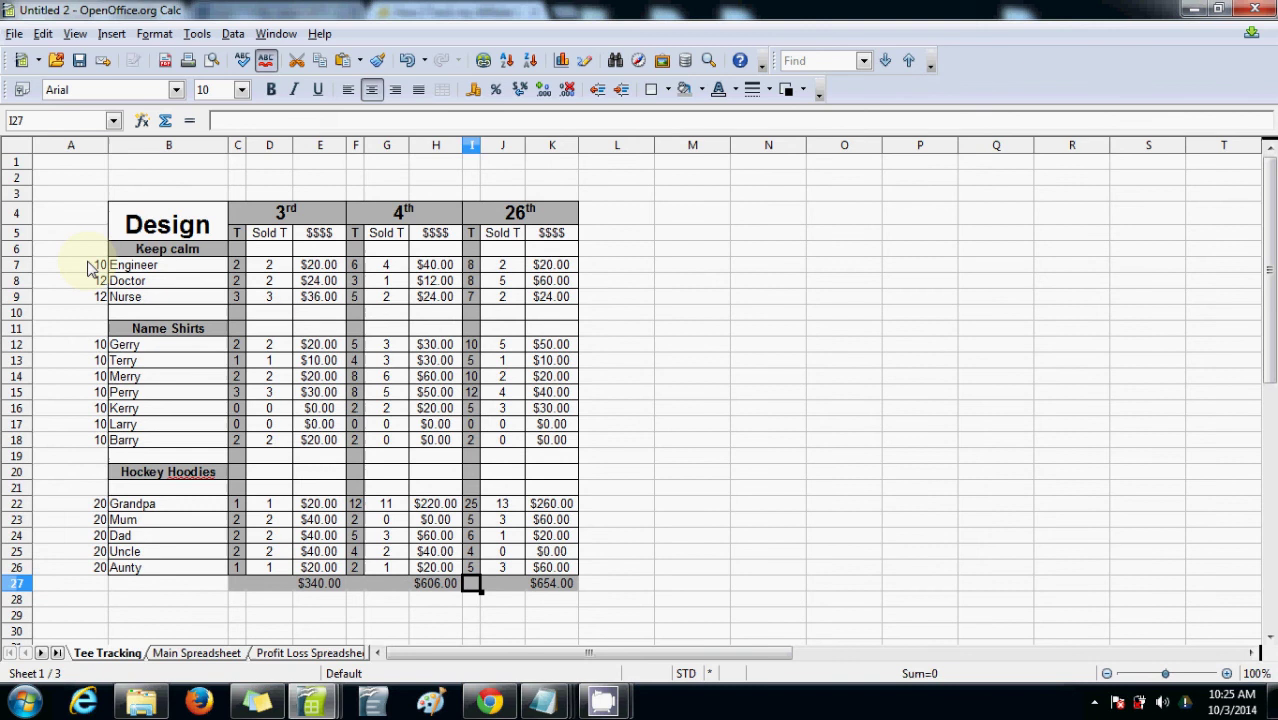
Change the third date header in I4 from 26th to 5th
left_click(570, 215)
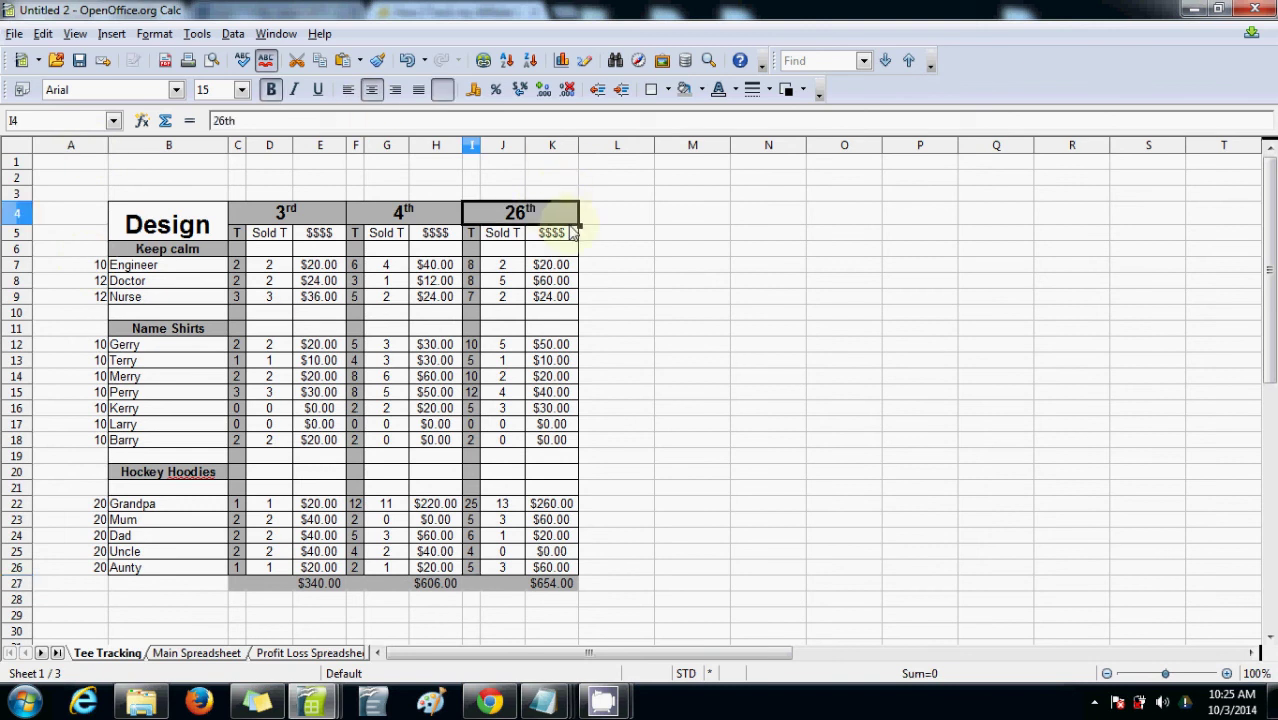
type("5th")
key("Return")
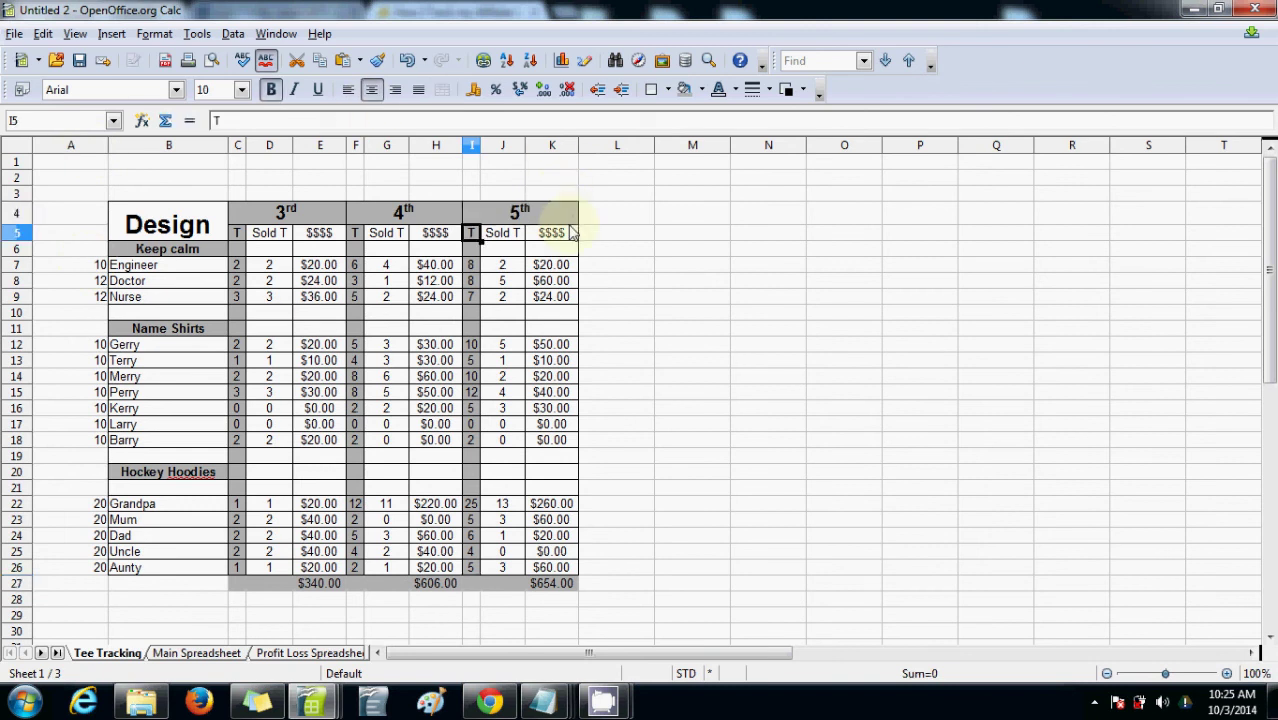
key("Down")
key("Down")
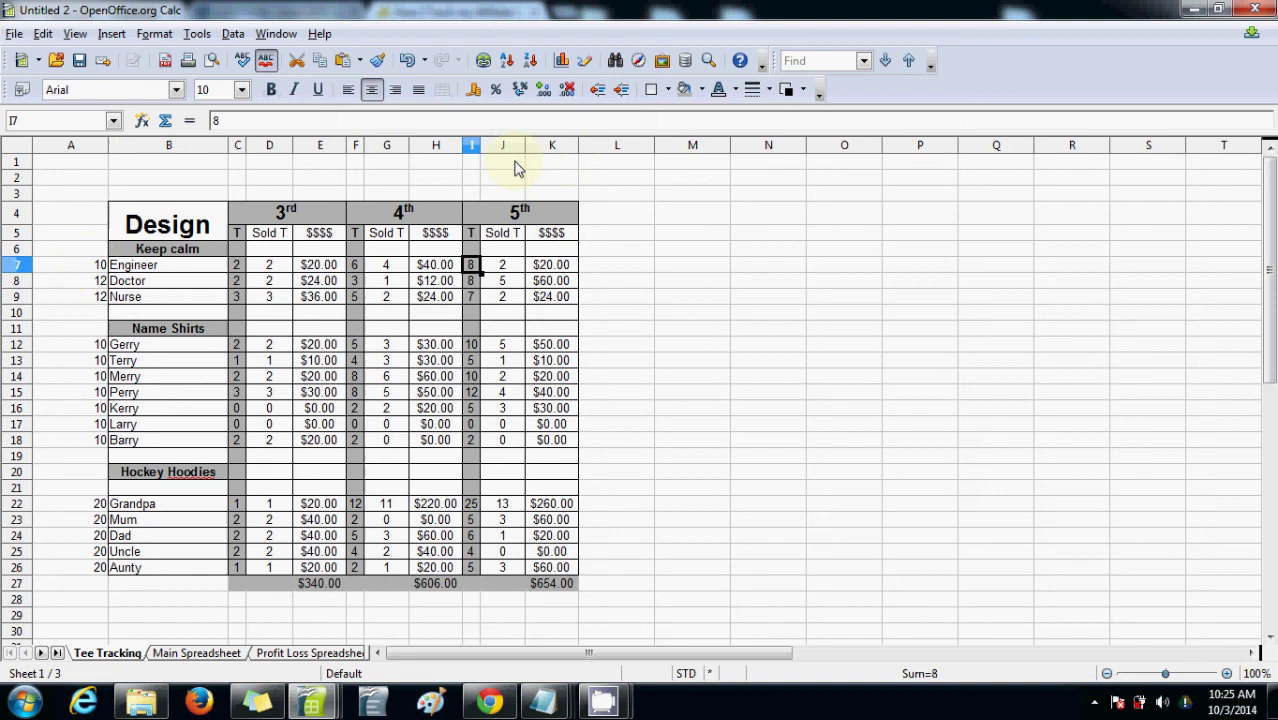
left_click(539, 214)
key("Right")
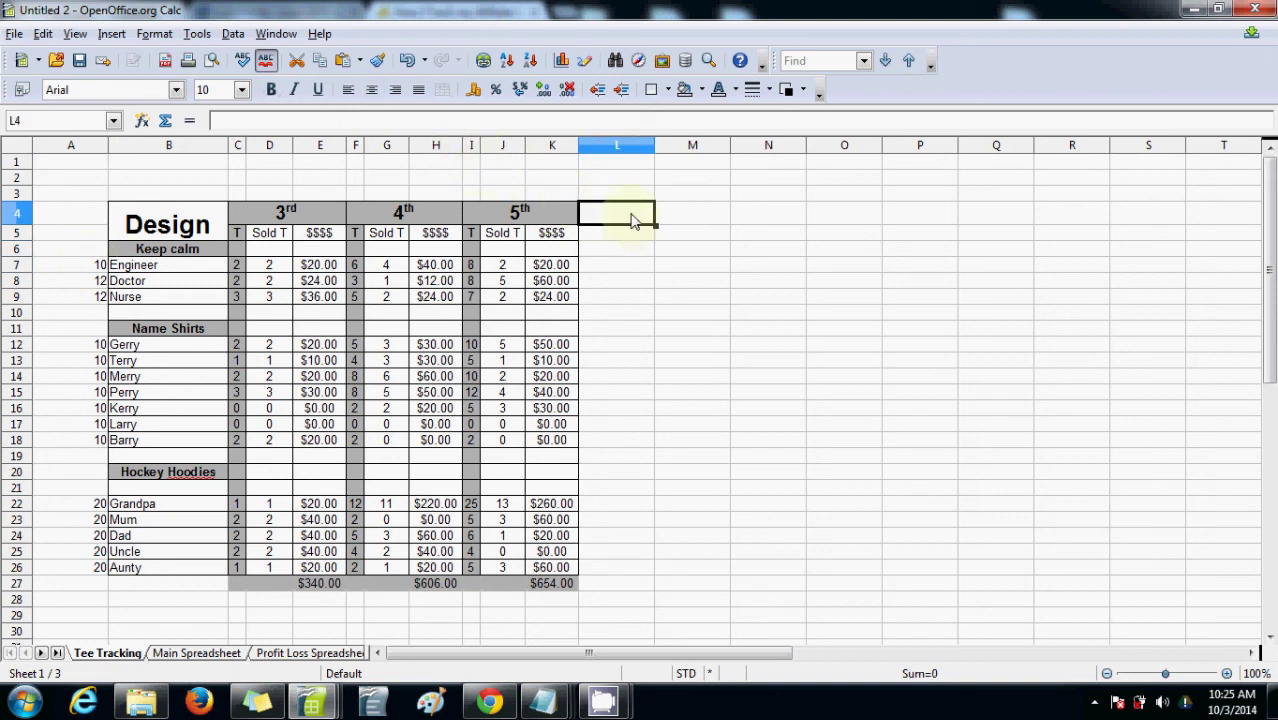
Copy the 5th block's columns I–K and paste them into columns L–N
left_click_drag(473, 150, 552, 148)
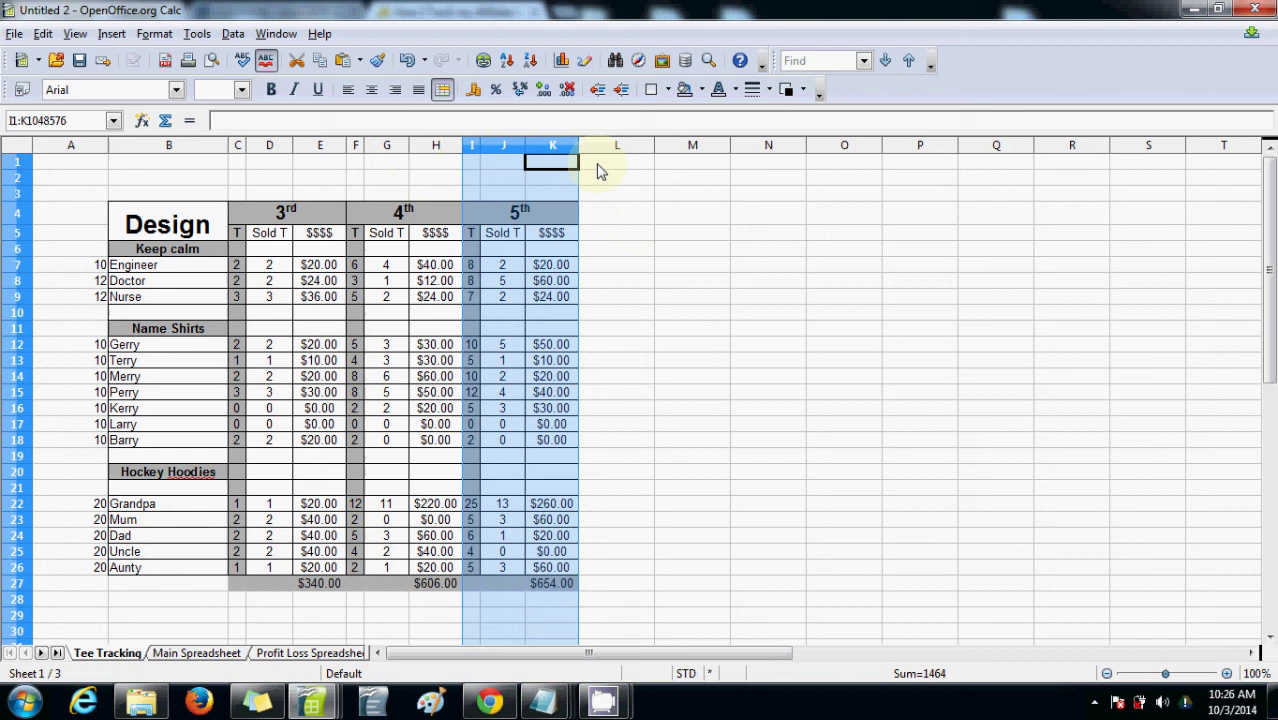
left_click(697, 233)
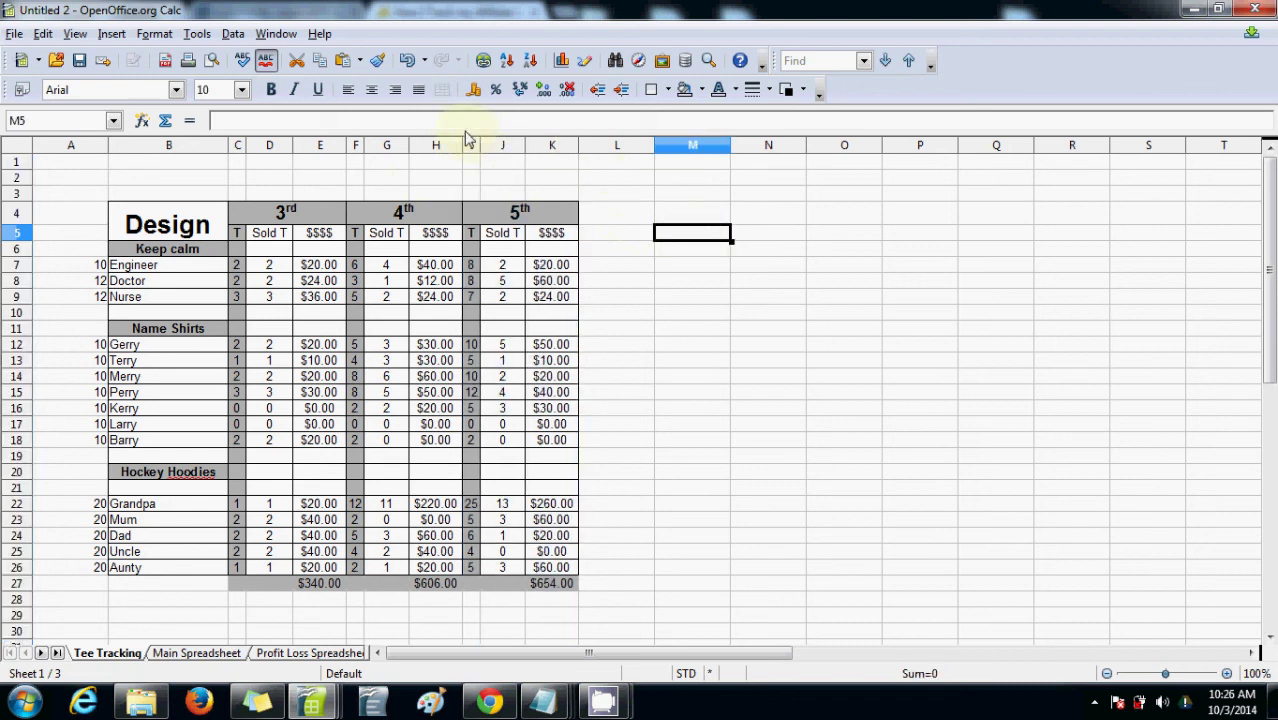
left_click_drag(472, 145, 563, 189)
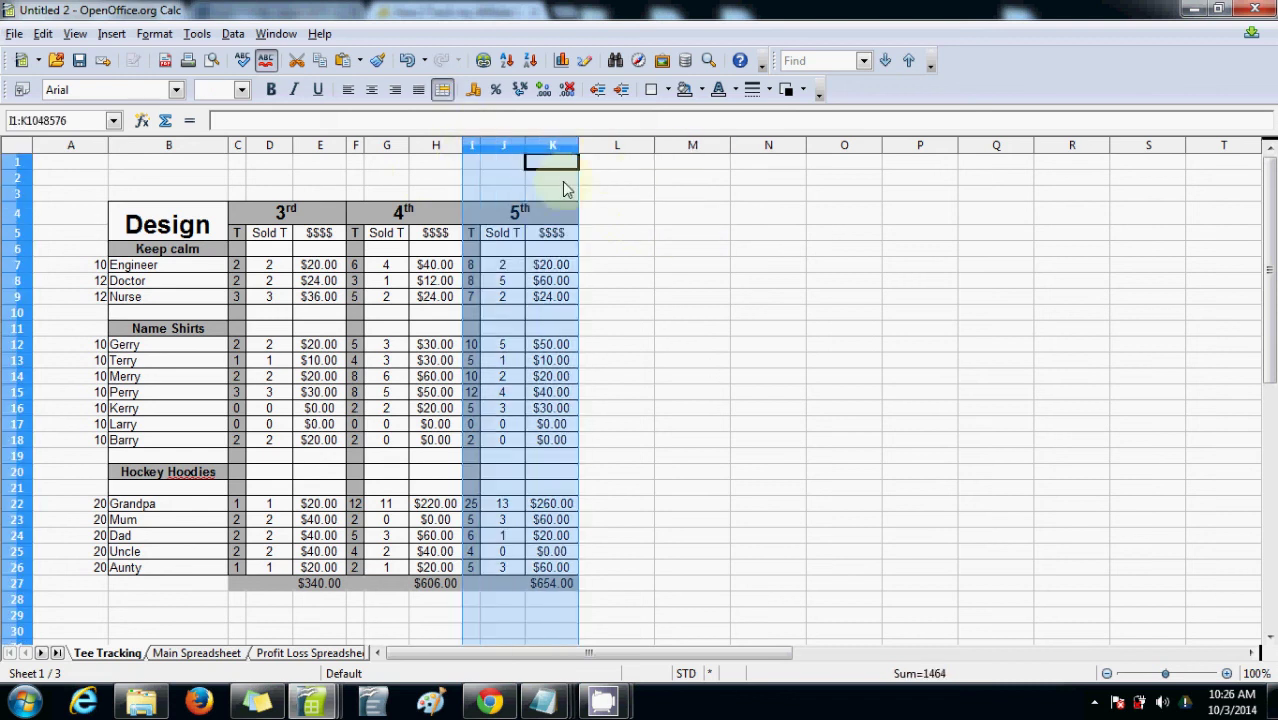
left_click(613, 147)
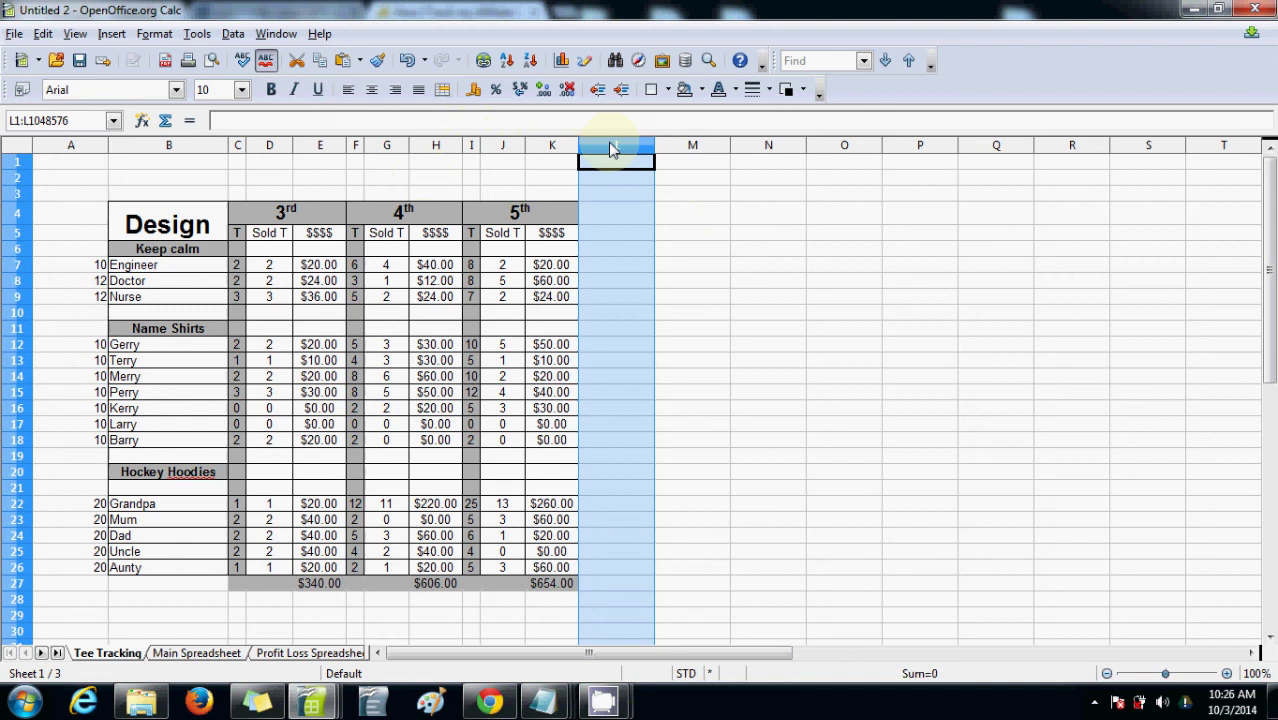
right_click(613, 148)
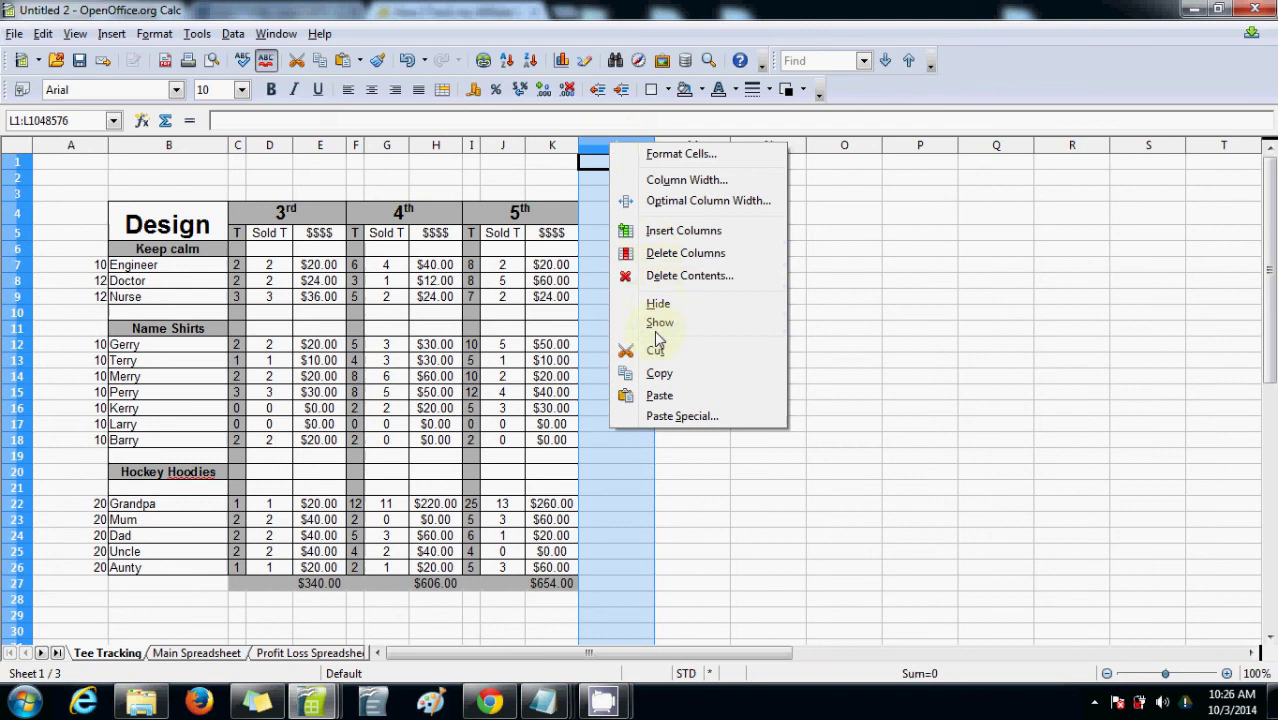
left_click(659, 395)
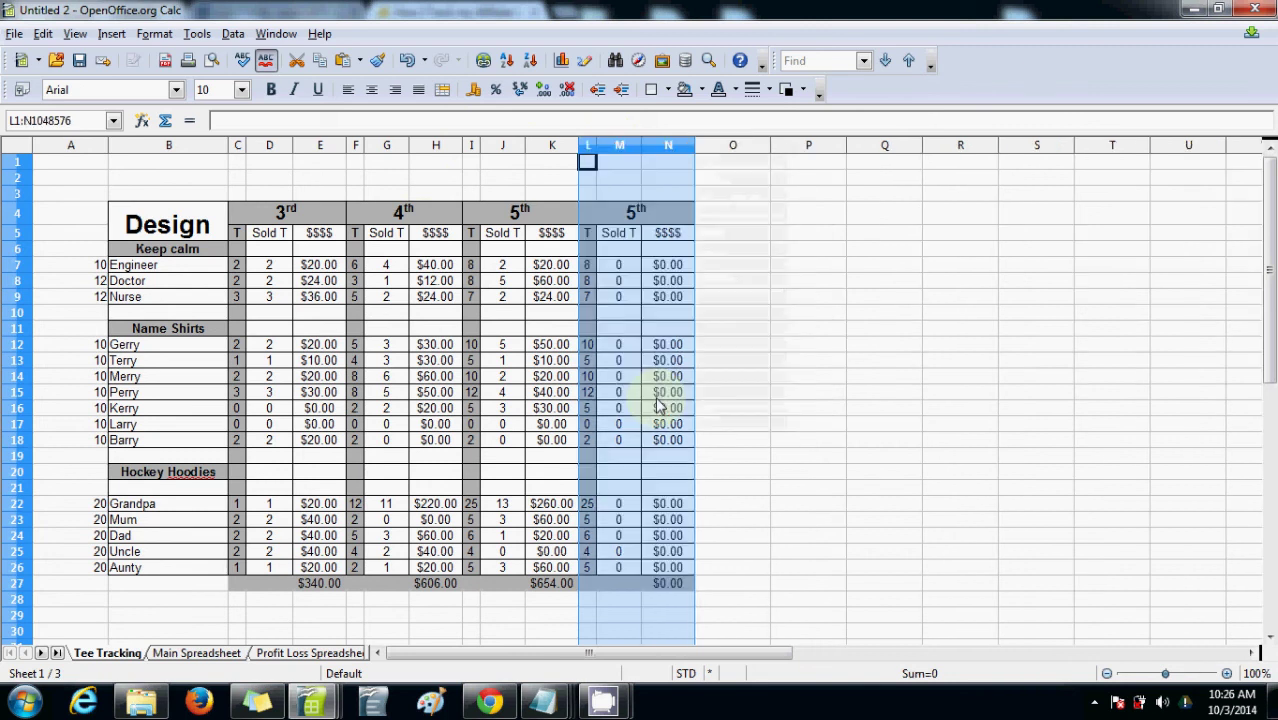
left_click(722, 350)
left_click(622, 267)
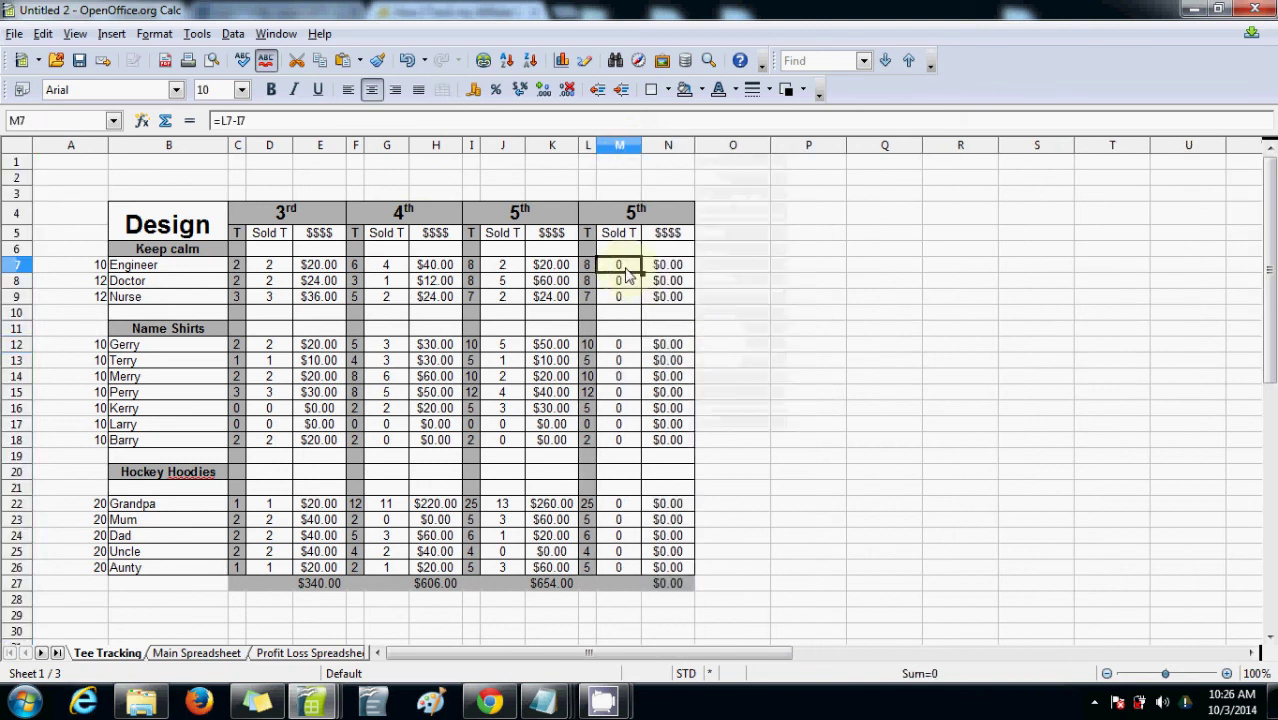
Inspect the copied block's T counts in column L and the Sold T formula in M7
left_click(587, 266)
left_click_drag(588, 275, 588, 410)
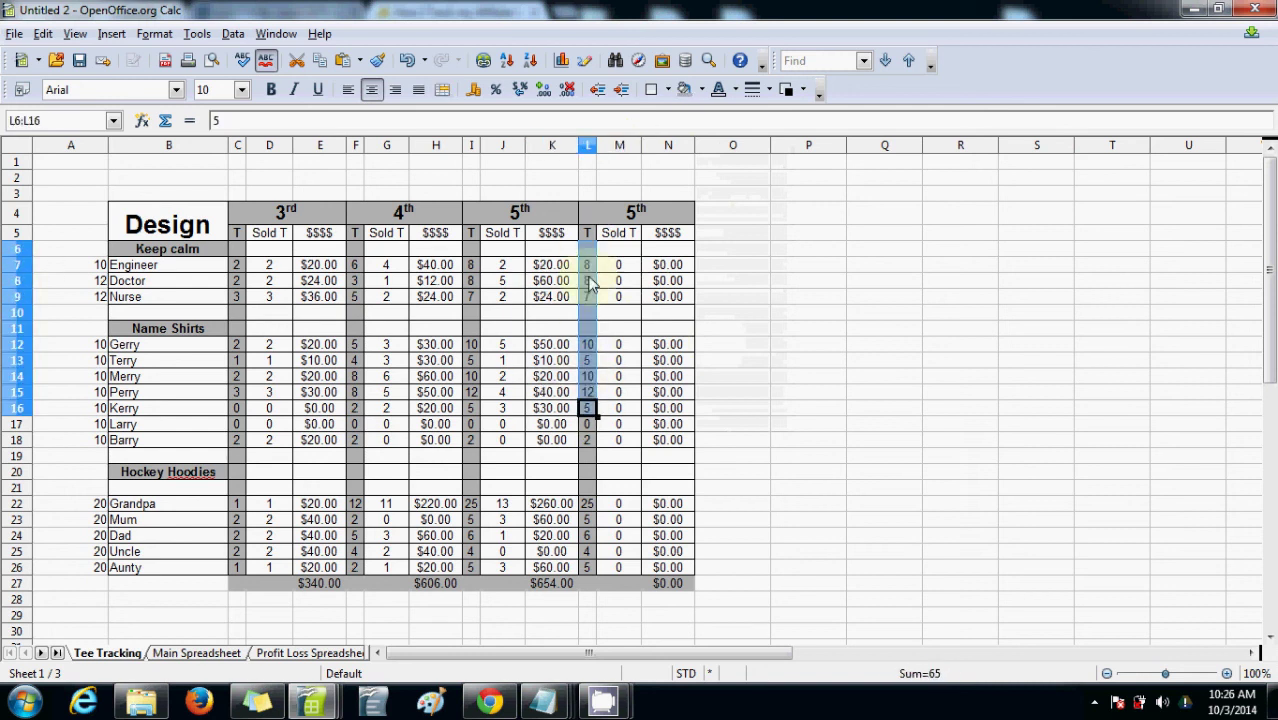
left_click(619, 270)
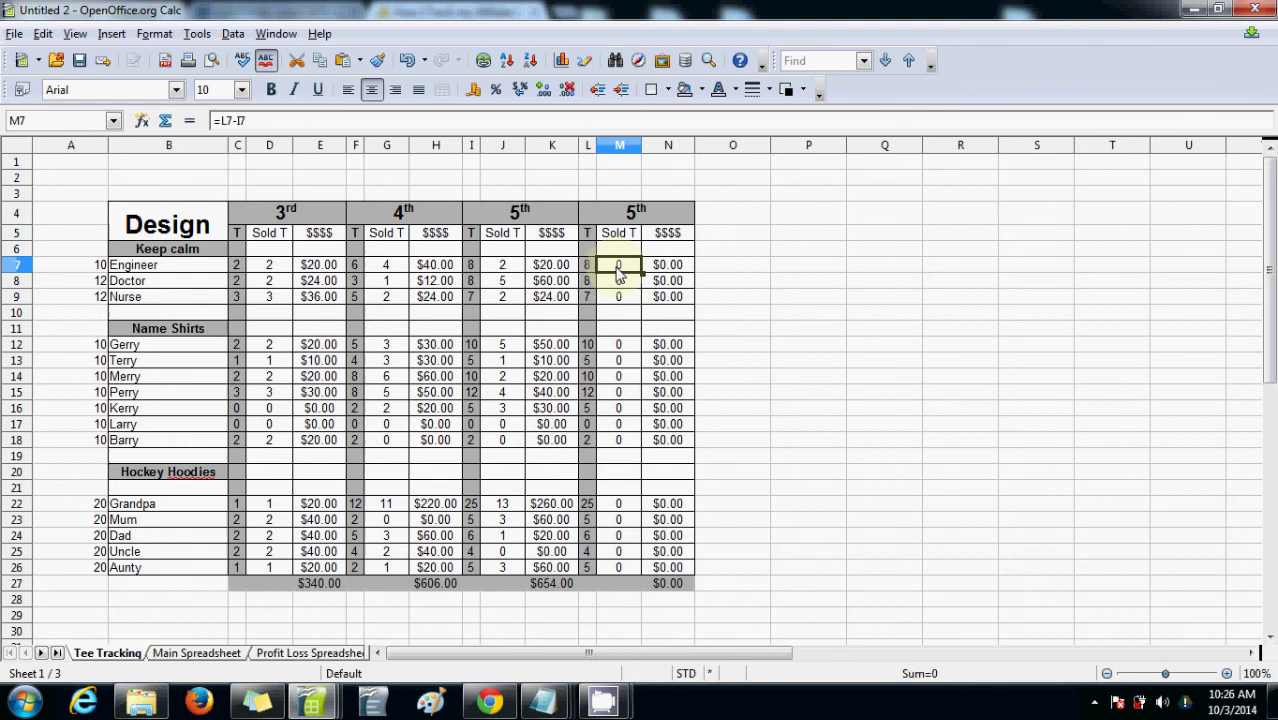
double_click(619, 270)
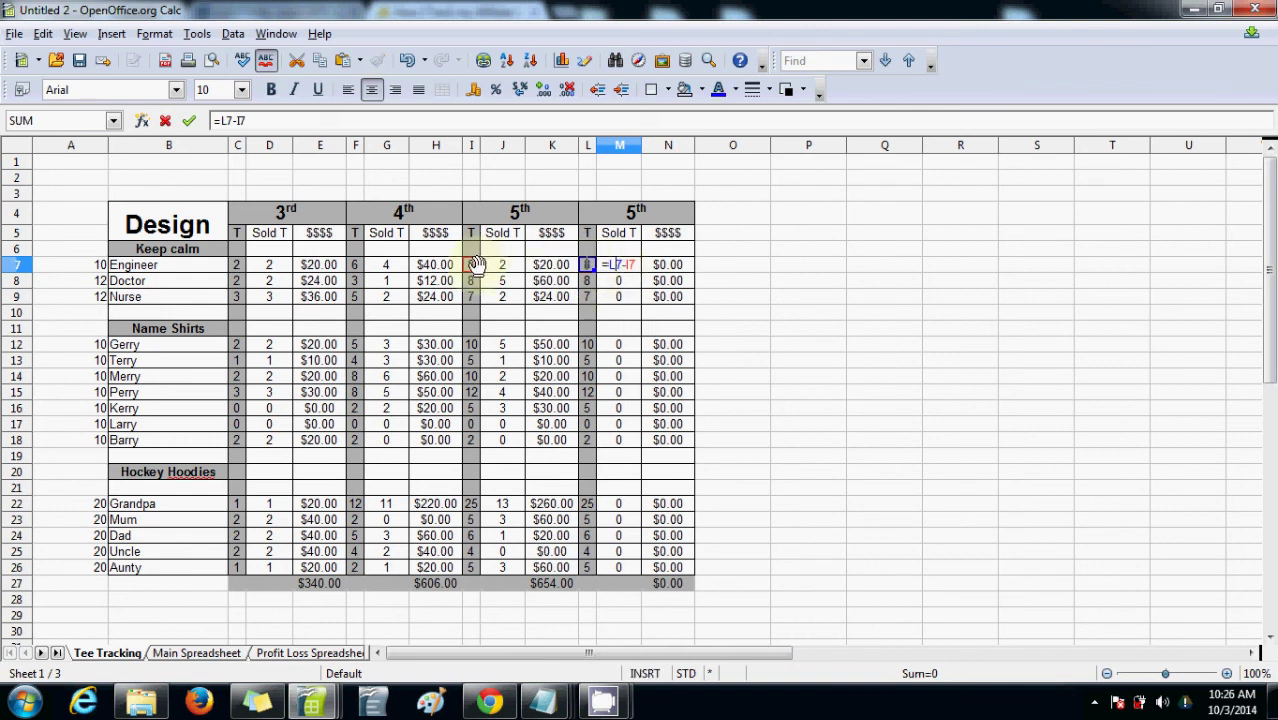
key("Escape")
Change N7's formula to =M7*$A7 and fill it down to N26
left_click(676, 275)
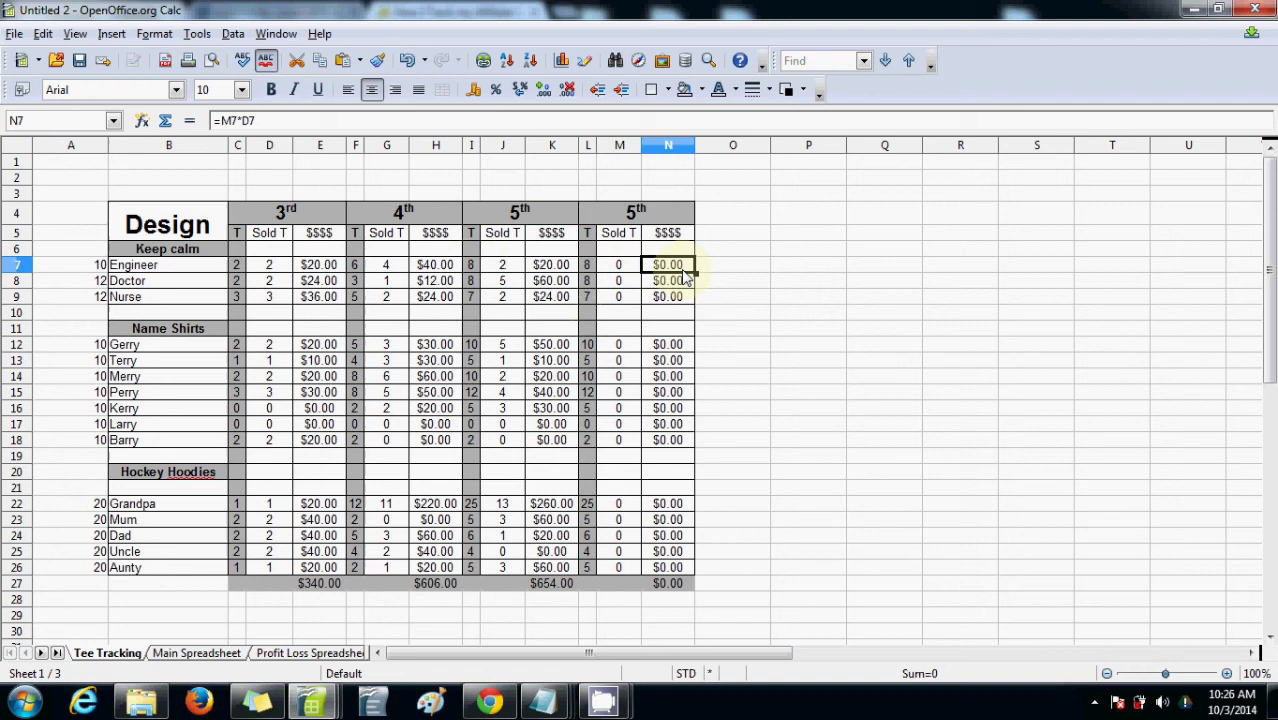
double_click(680, 266)
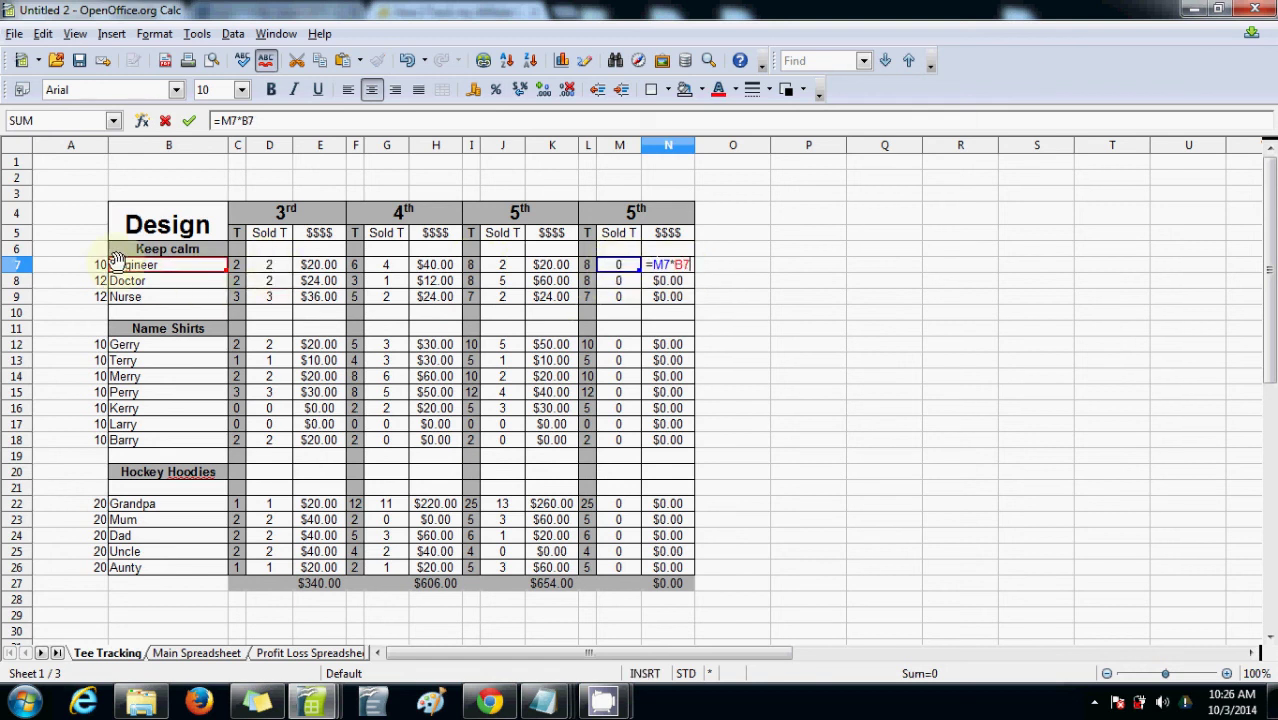
key("Return")
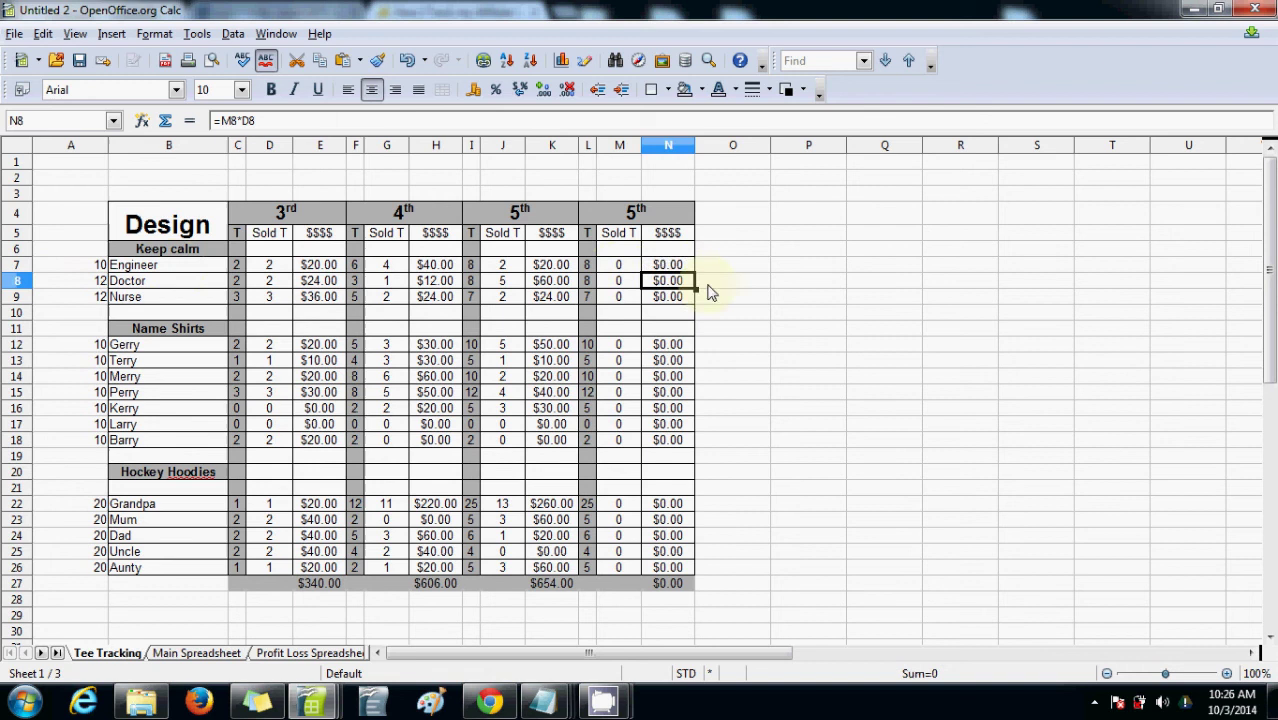
left_click(664, 265)
double_click(663, 266)
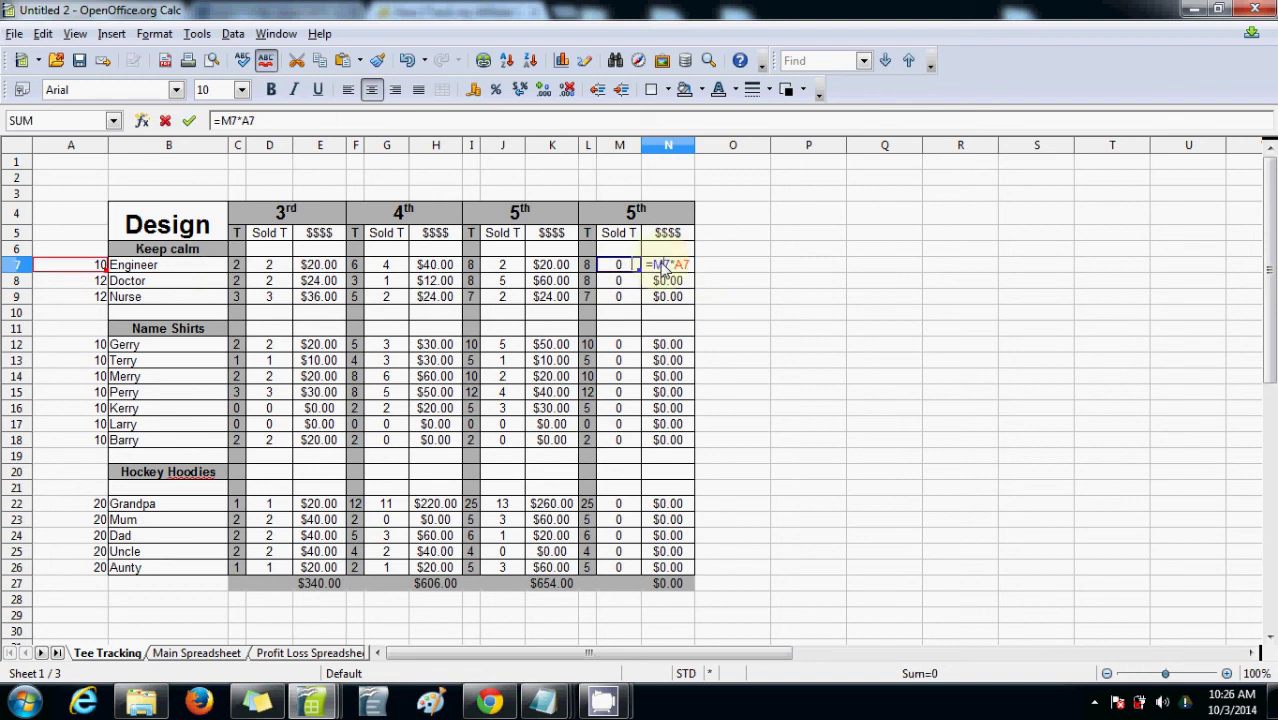
left_click(242, 120)
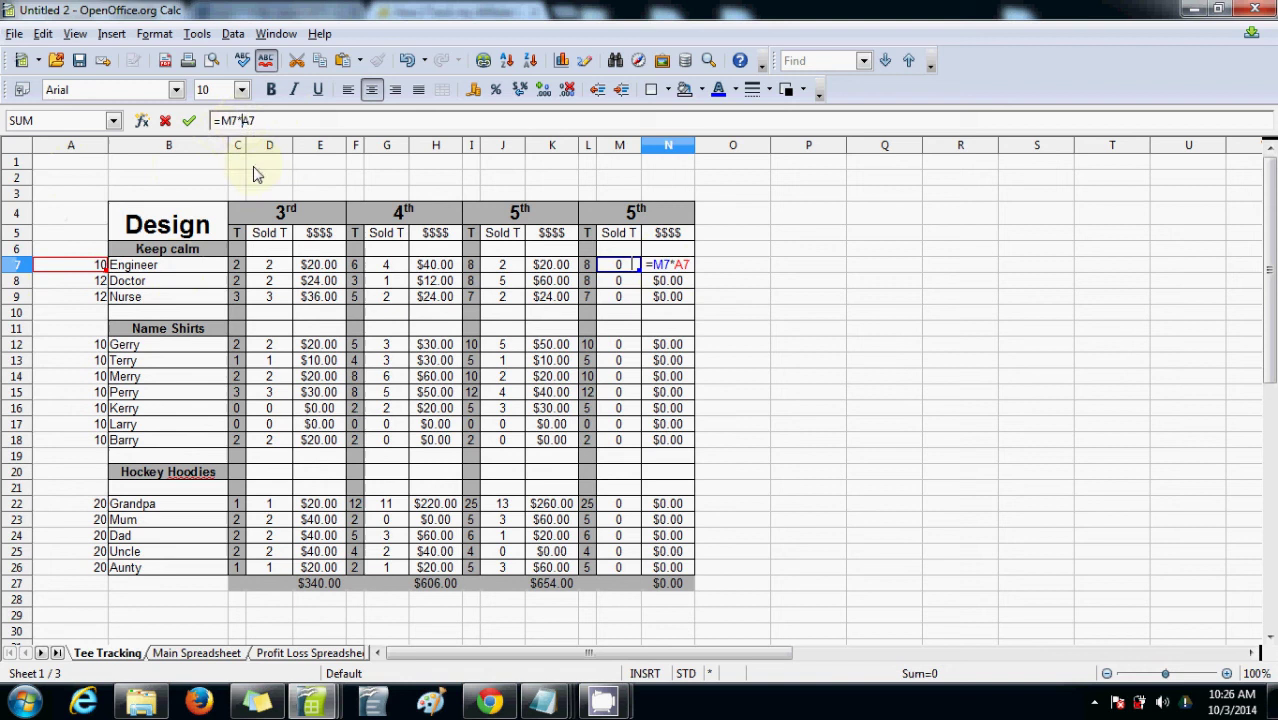
key("Delete")
type("D")
key("Return")
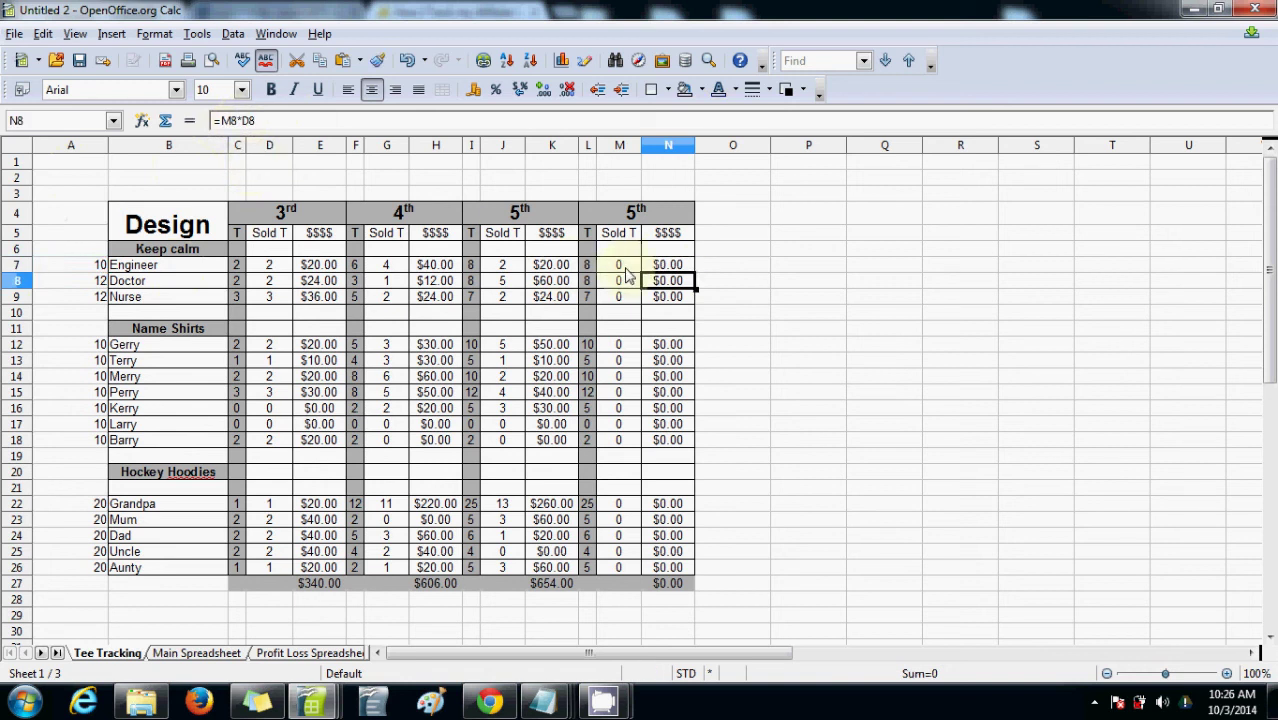
left_click(664, 265)
double_click(668, 265)
key("Escape")
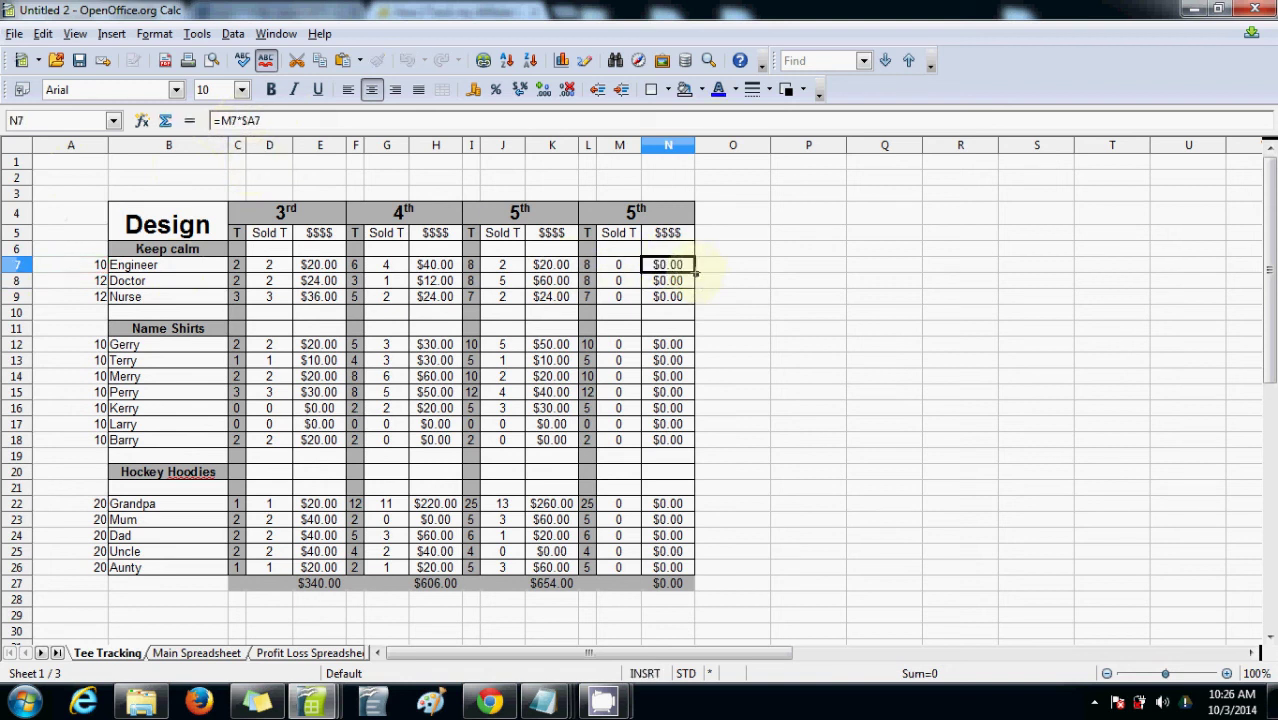
left_click_drag(694, 272, 690, 567)
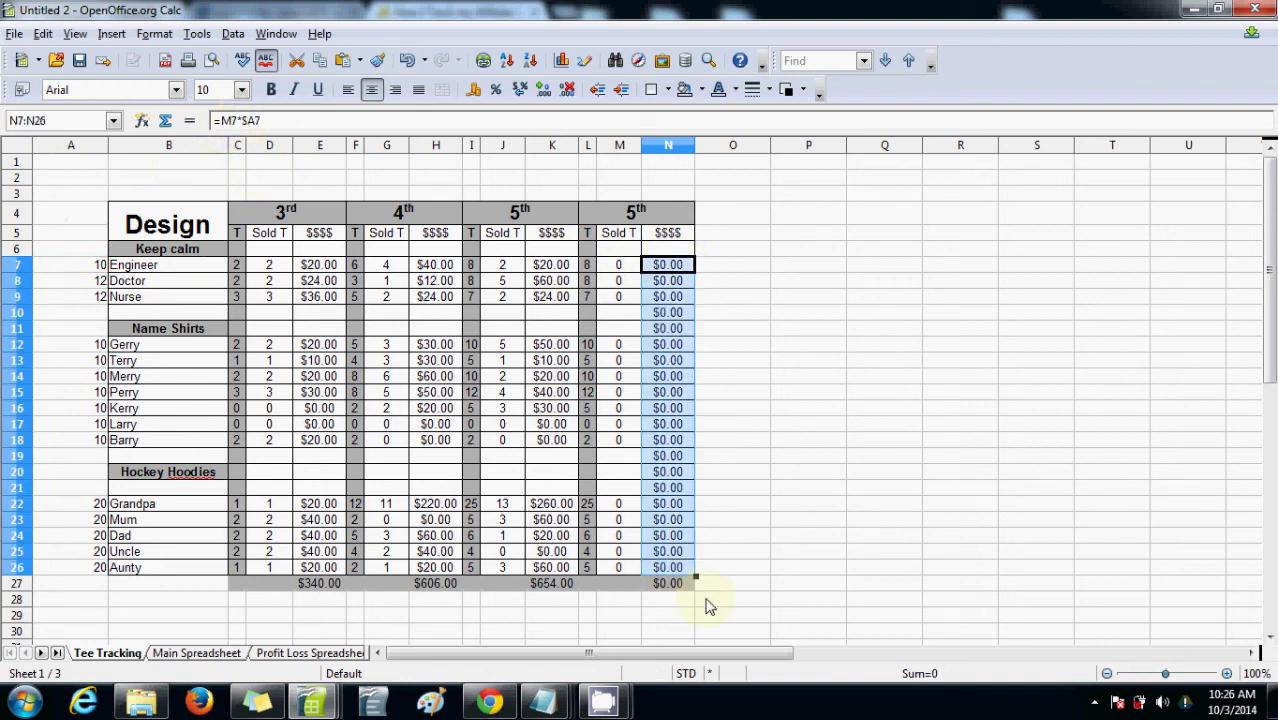
left_click(773, 447)
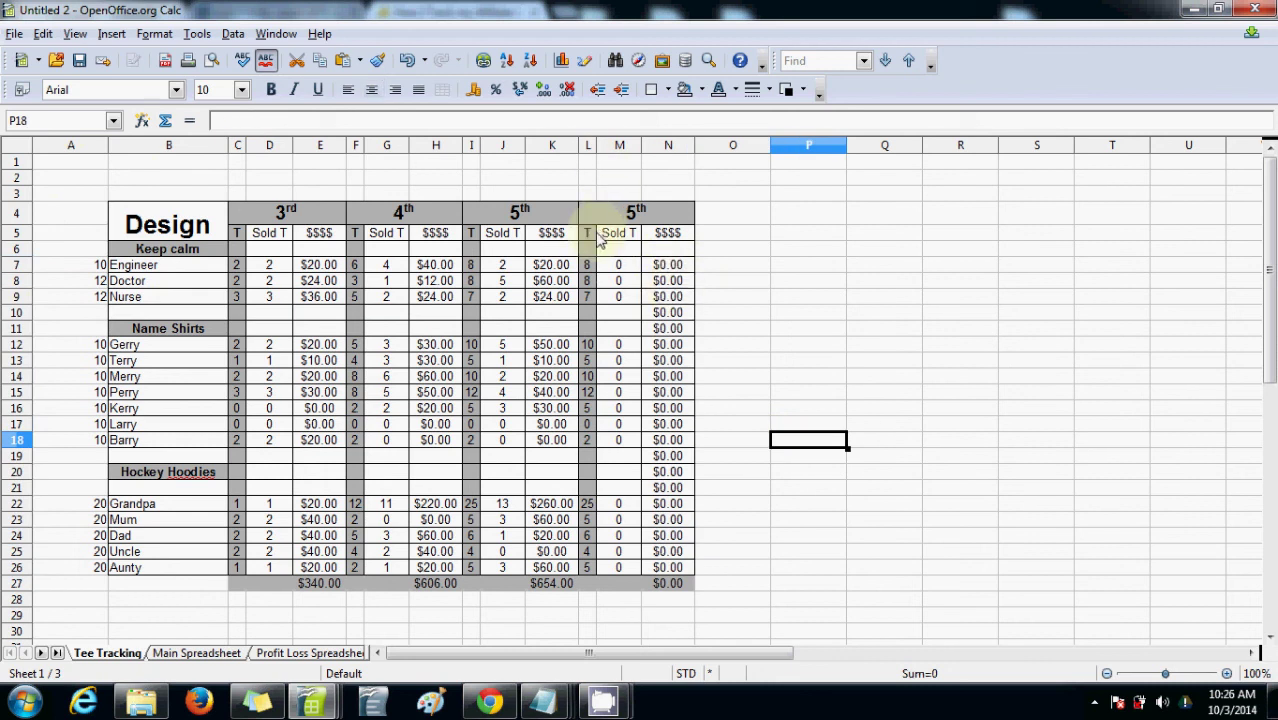
Paste the L–N date block into columns O–Q and confirm Q7 reads =P7*$A7
left_click_drag(590, 146, 670, 177)
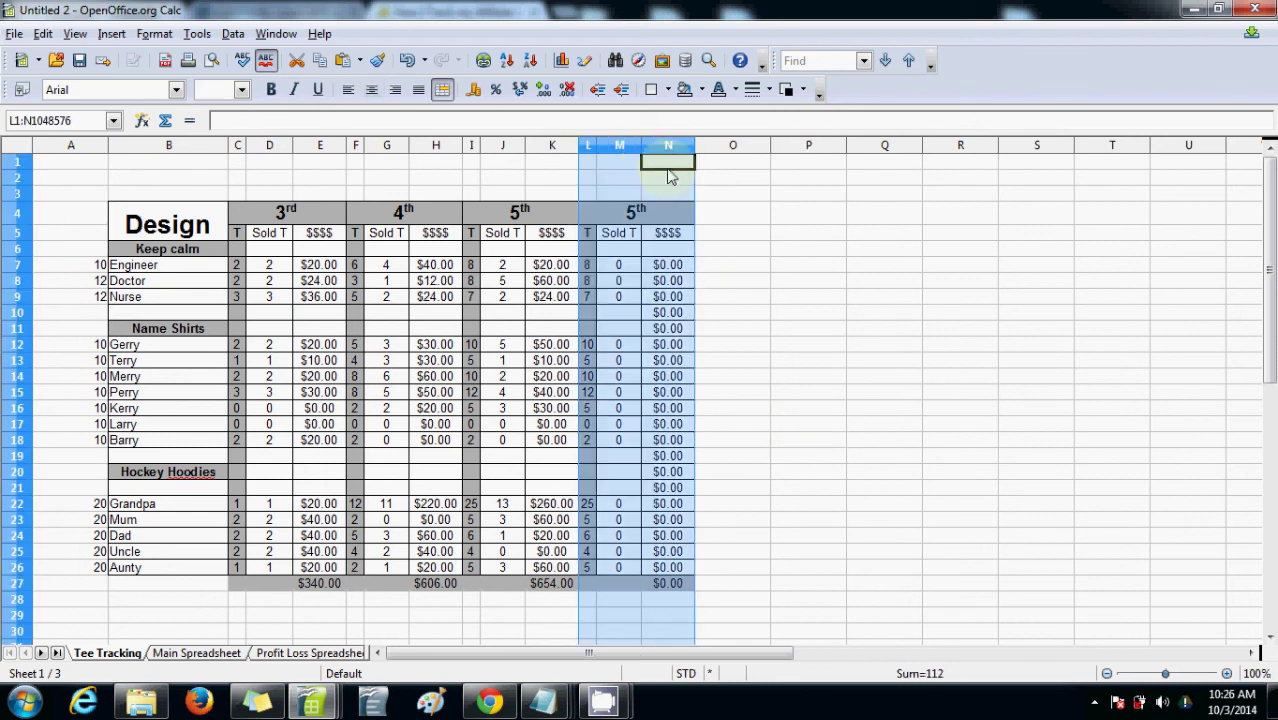
right_click(705, 148)
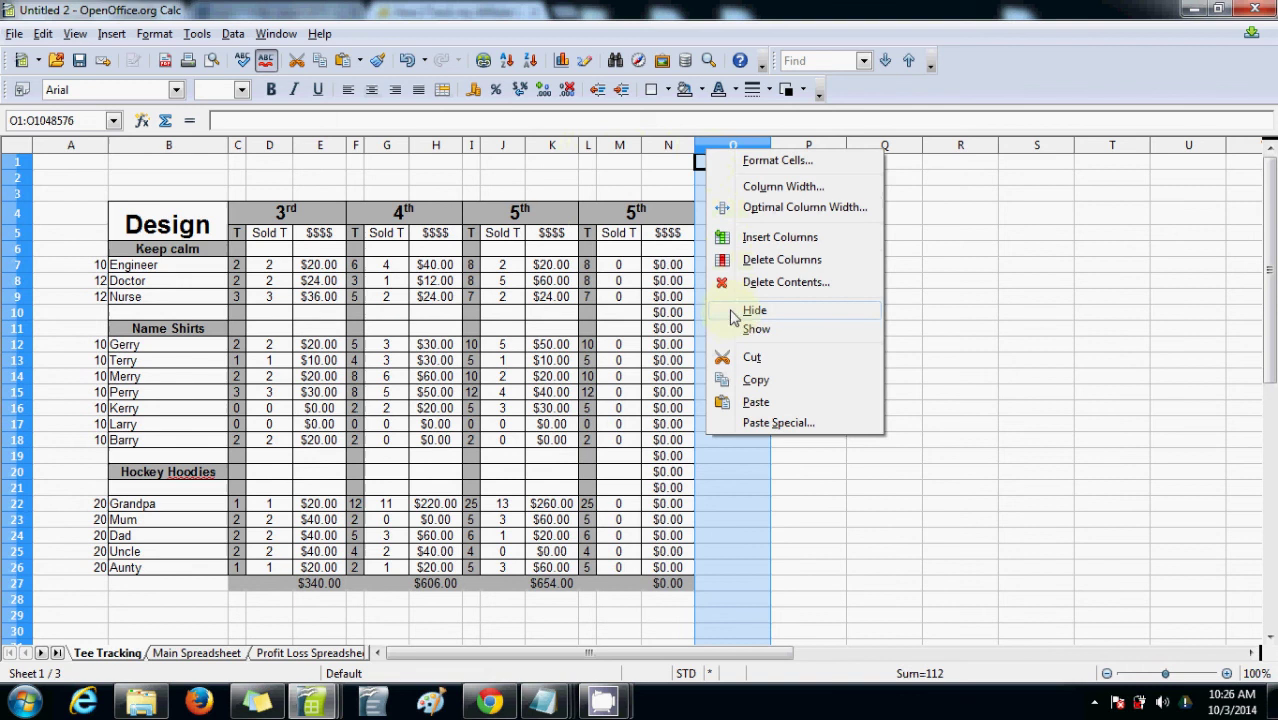
left_click(756, 401)
left_click(787, 298)
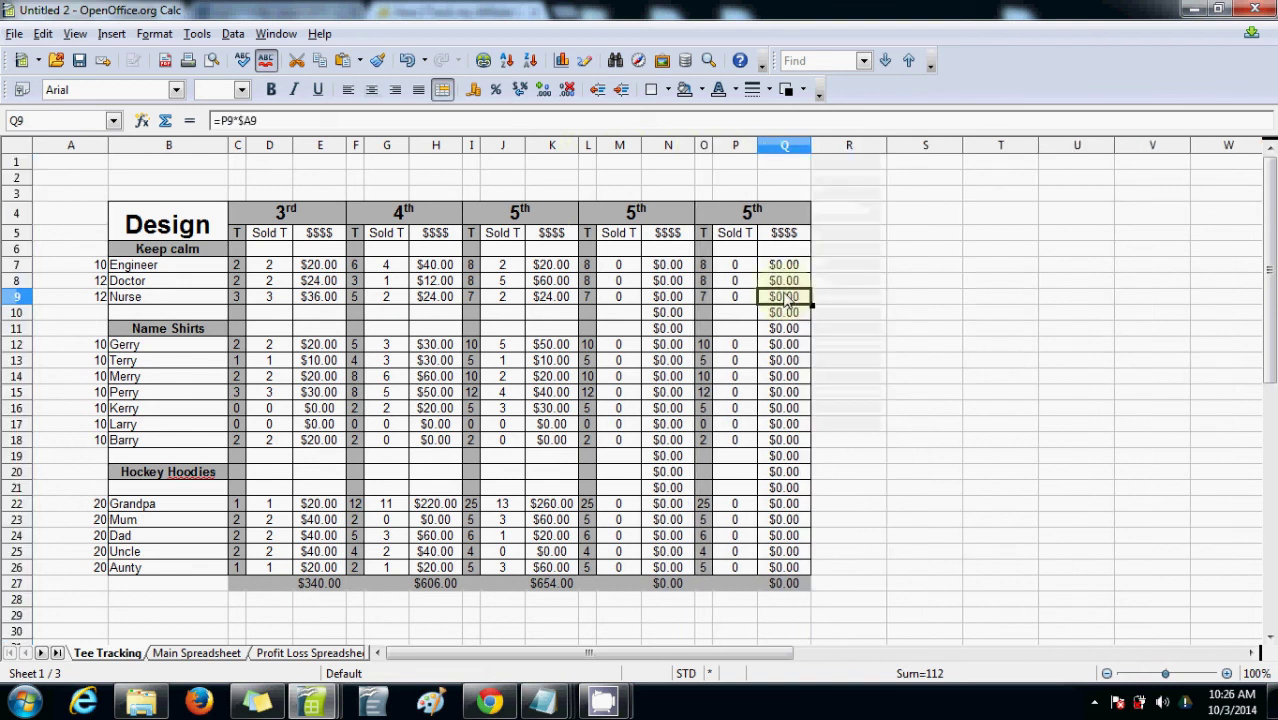
left_click(792, 265)
double_click(793, 265)
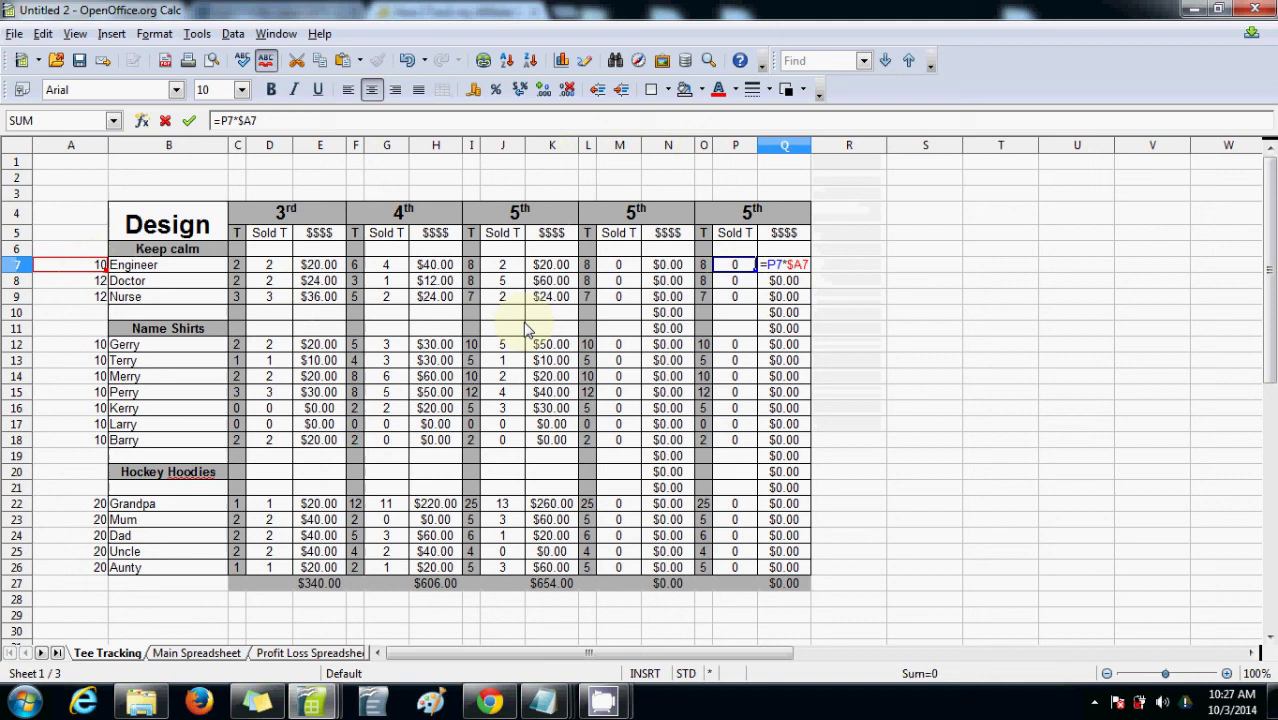
key("Escape")
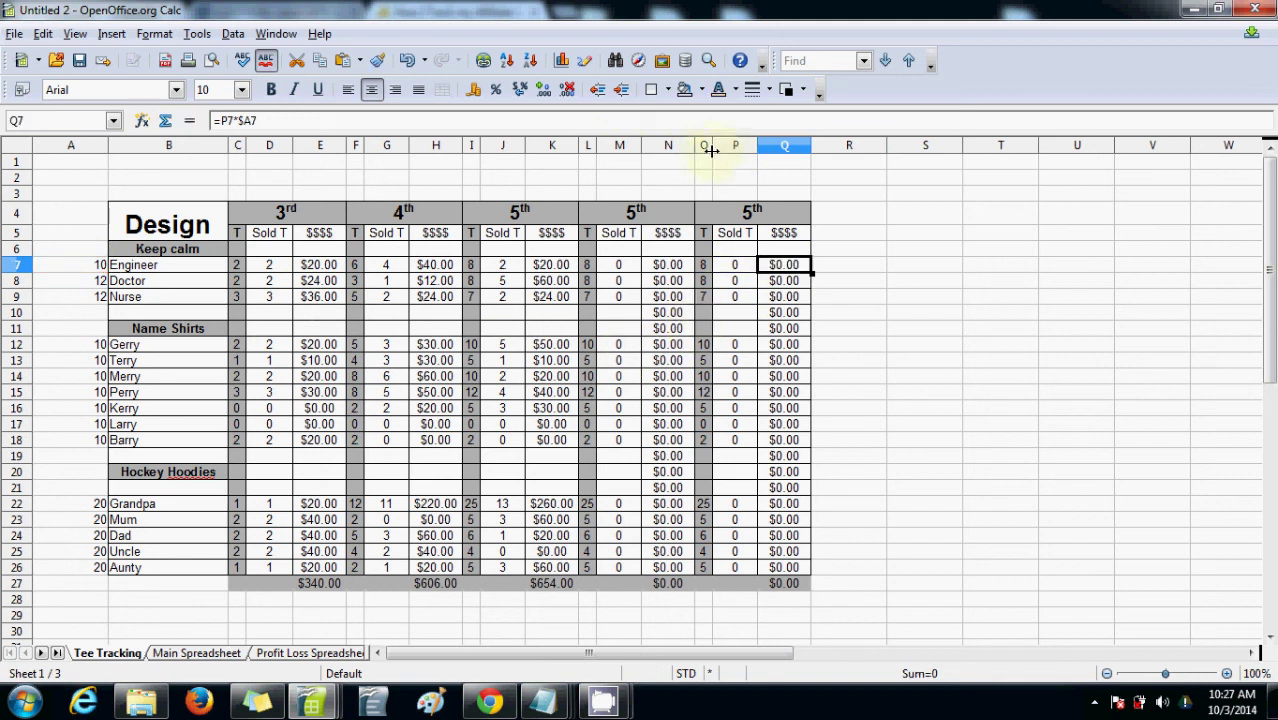
Rename the last two block headings to 6th over column L and 7th over column O
left_click(704, 146)
left_click_drag(704, 152, 807, 171)
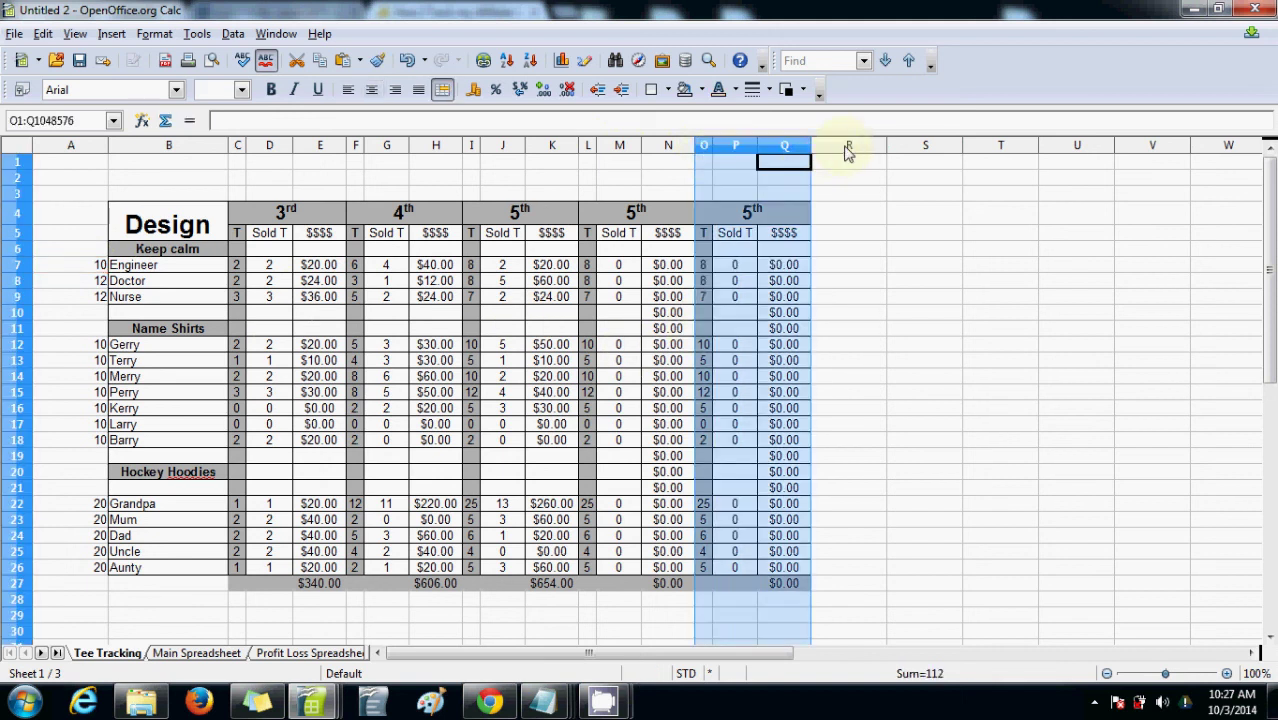
left_click(670, 210)
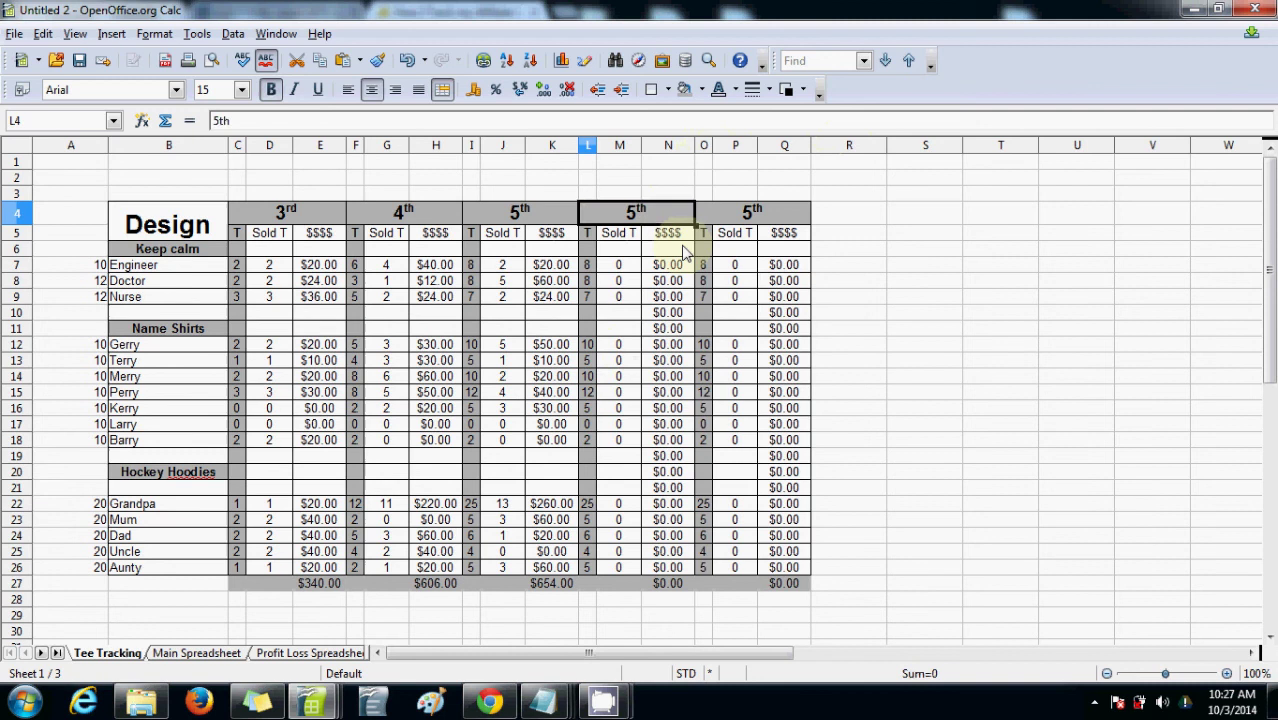
type("6th")
key("Tab")
key("Tab")
key("shift+Tab")
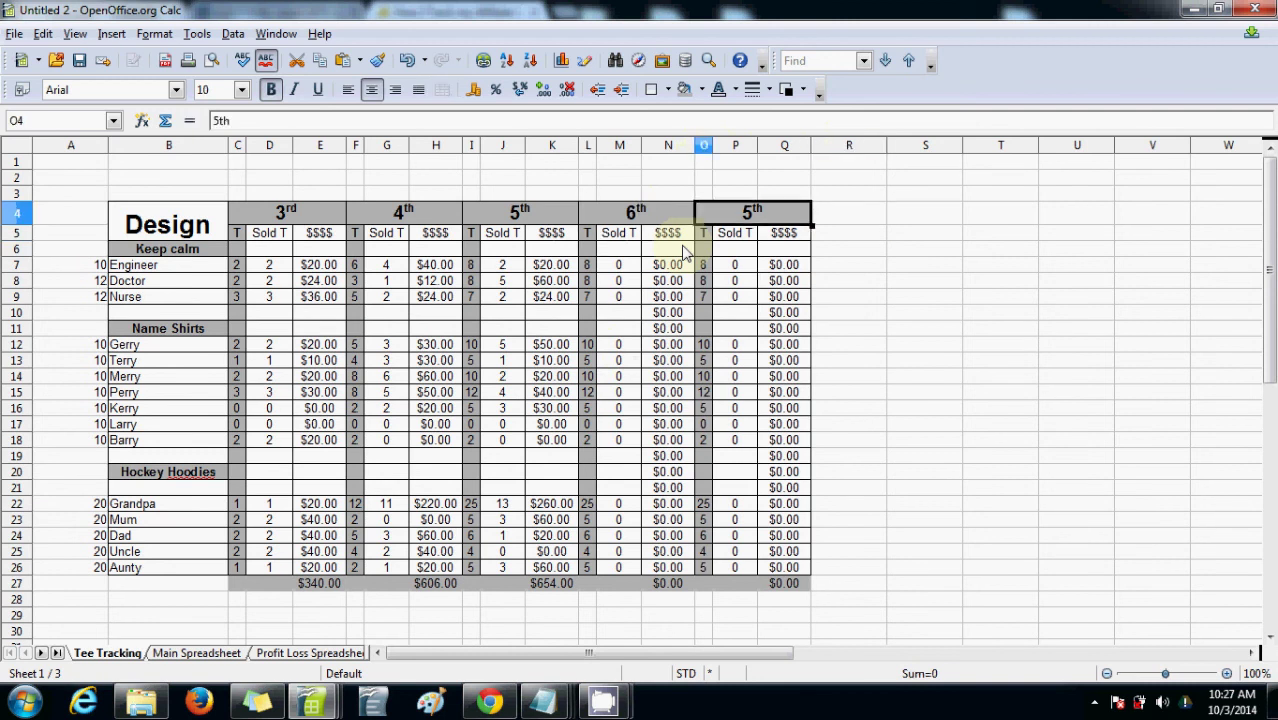
type("7th")
key("Return")
Enter Engineer's T values 15 in L7 and 20 in O7, giving $70.00 and $50.00
key("Left")
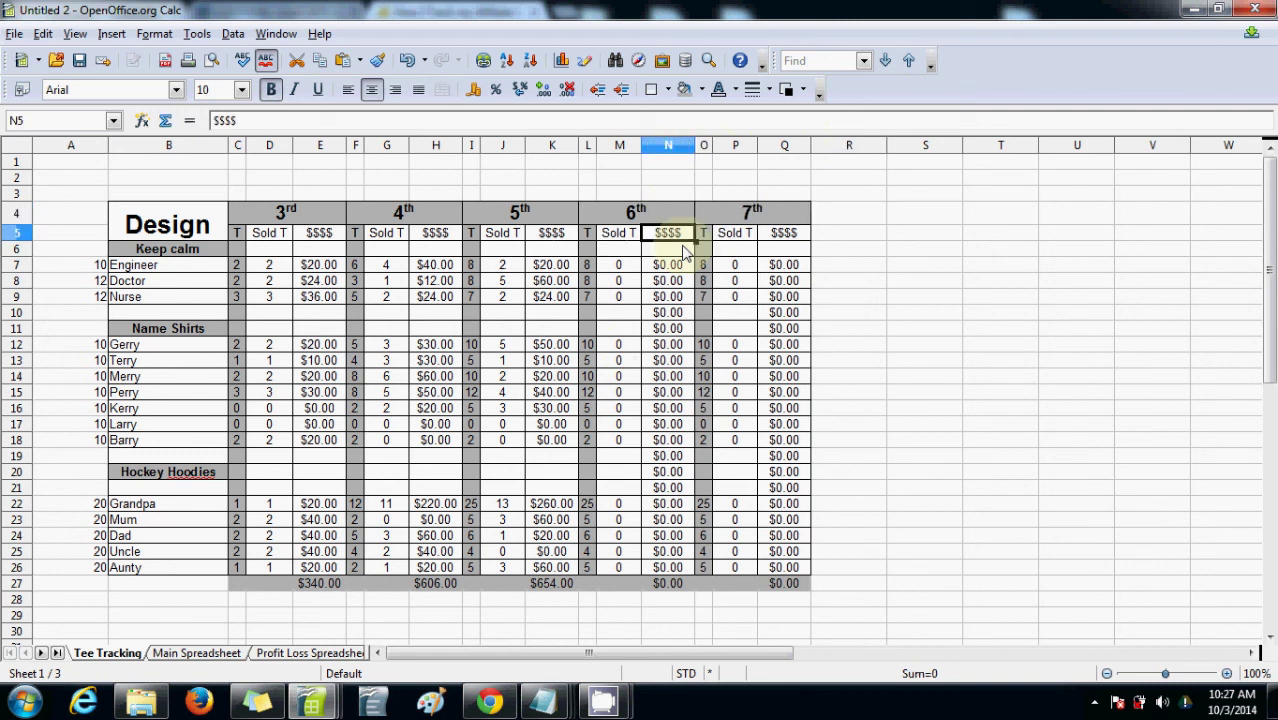
key("Left")
key("Left")
key("Down")
key("Down")
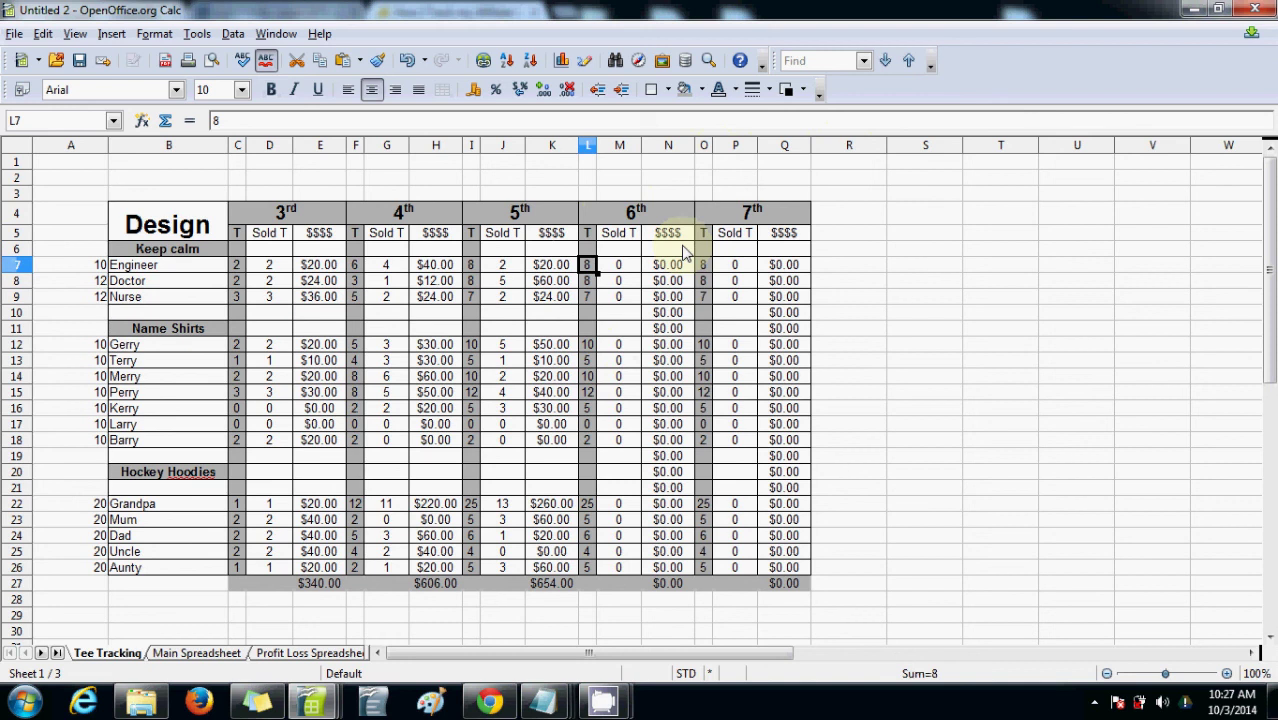
type("15")
key("Return")
key("Up")
key("Right")
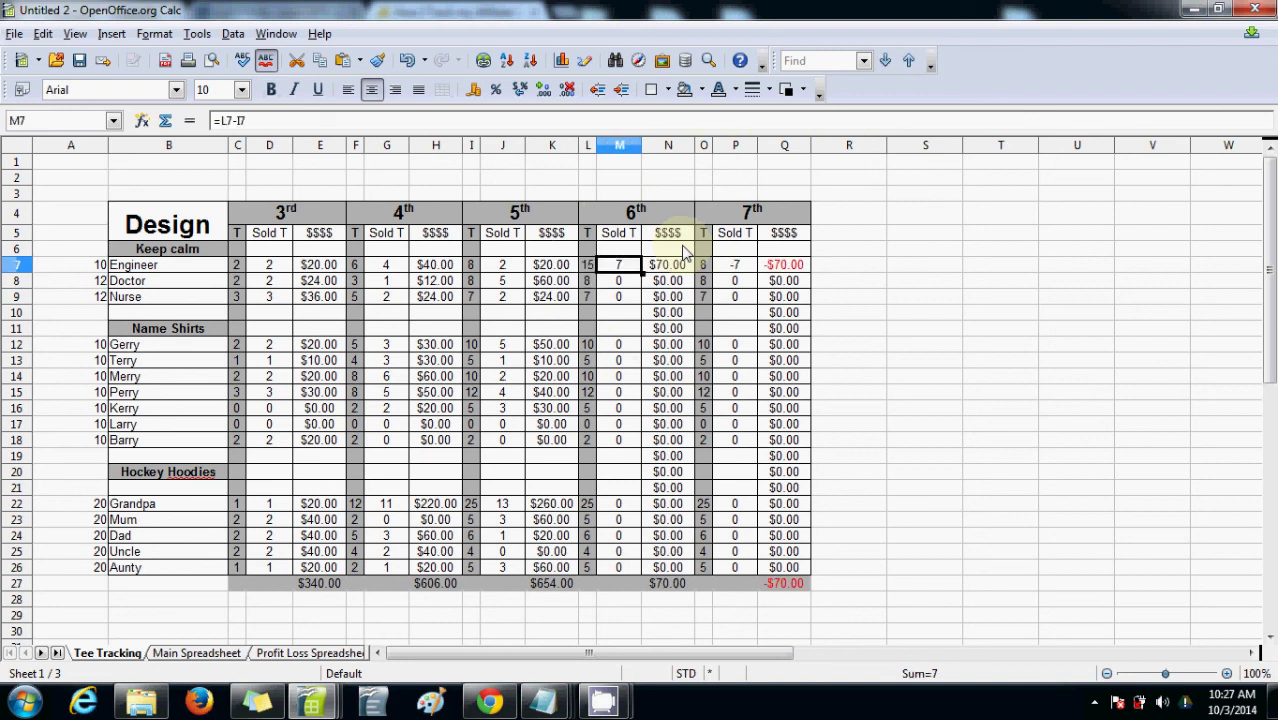
key("Right")
key("Right")
type("20")
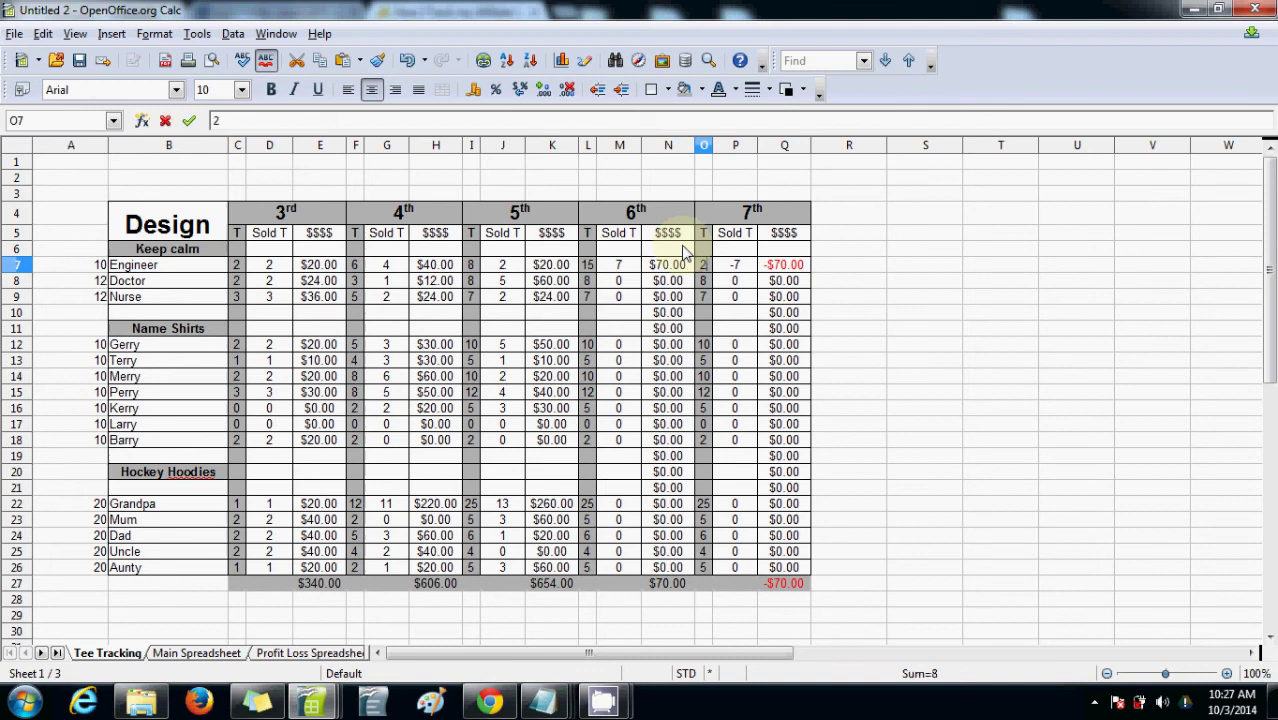
key("Return")
key("Up")
key("Right")
key("Right")
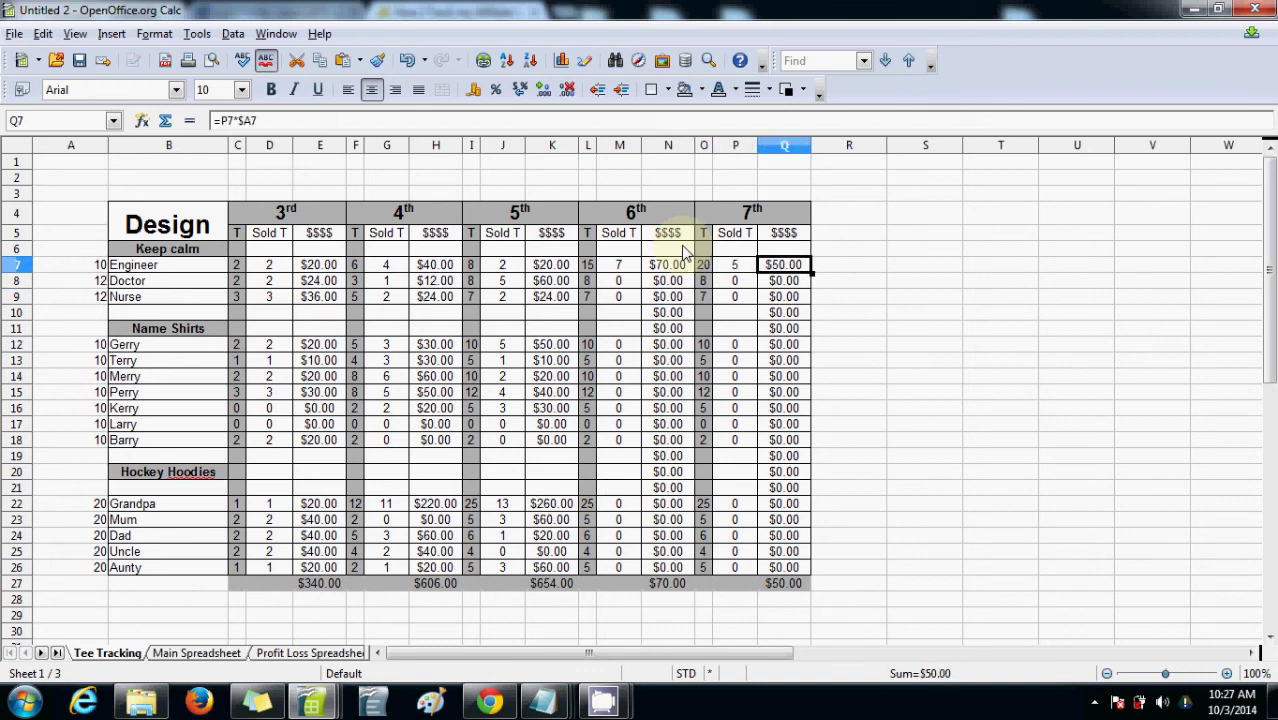
key("Left")
key("Down")
key("Down")
key("Down")
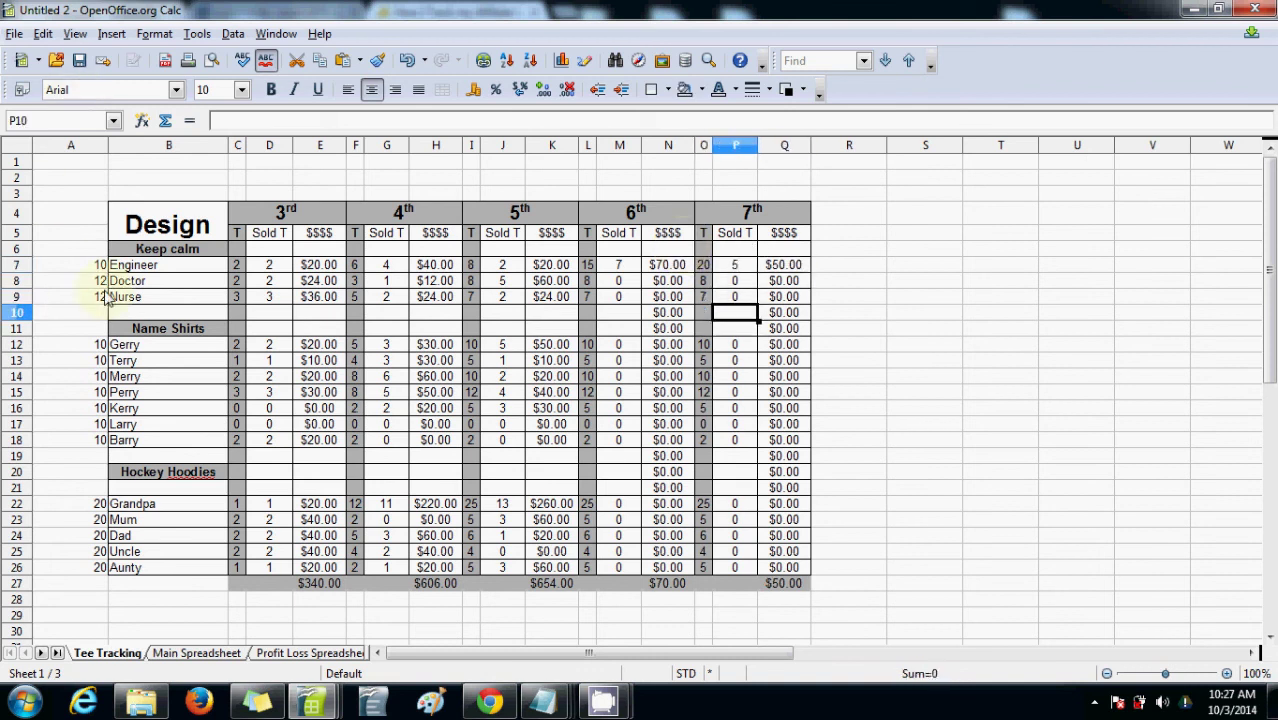
left_click(155, 328)
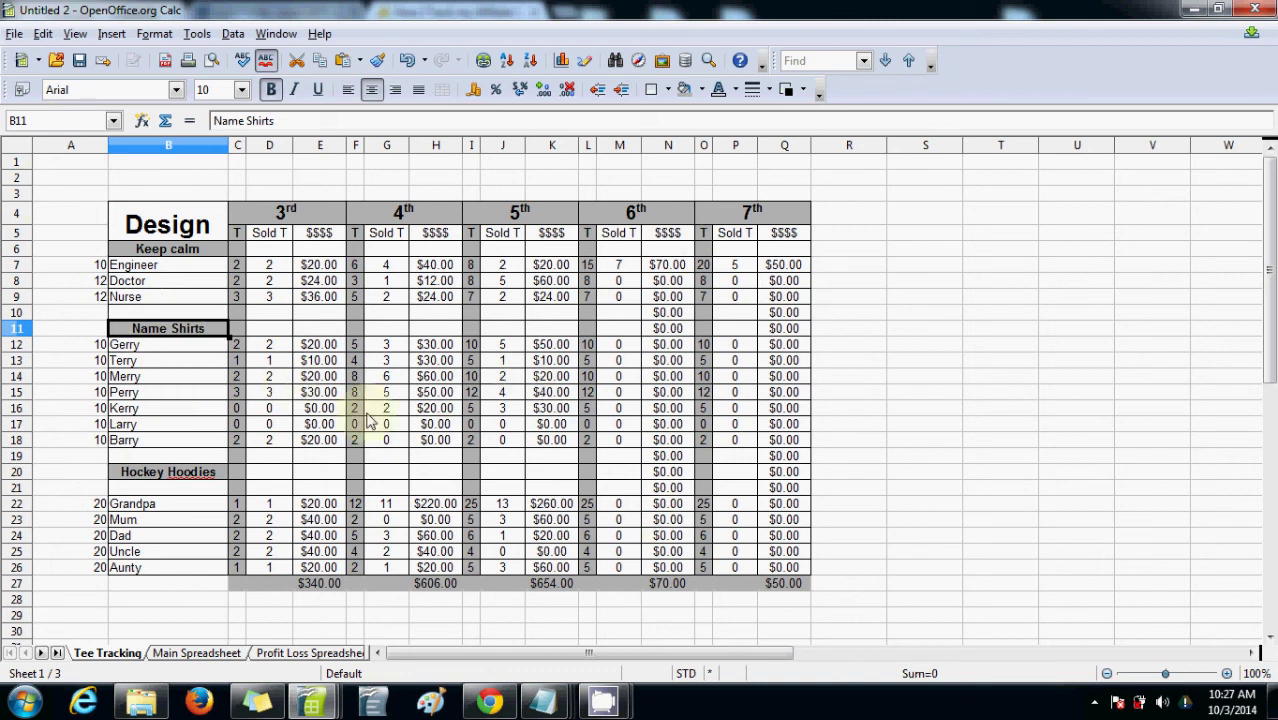
On the Main Spreadsheet, clear the LI, Google and Bing cost entries in C4:E21
left_click(168, 653)
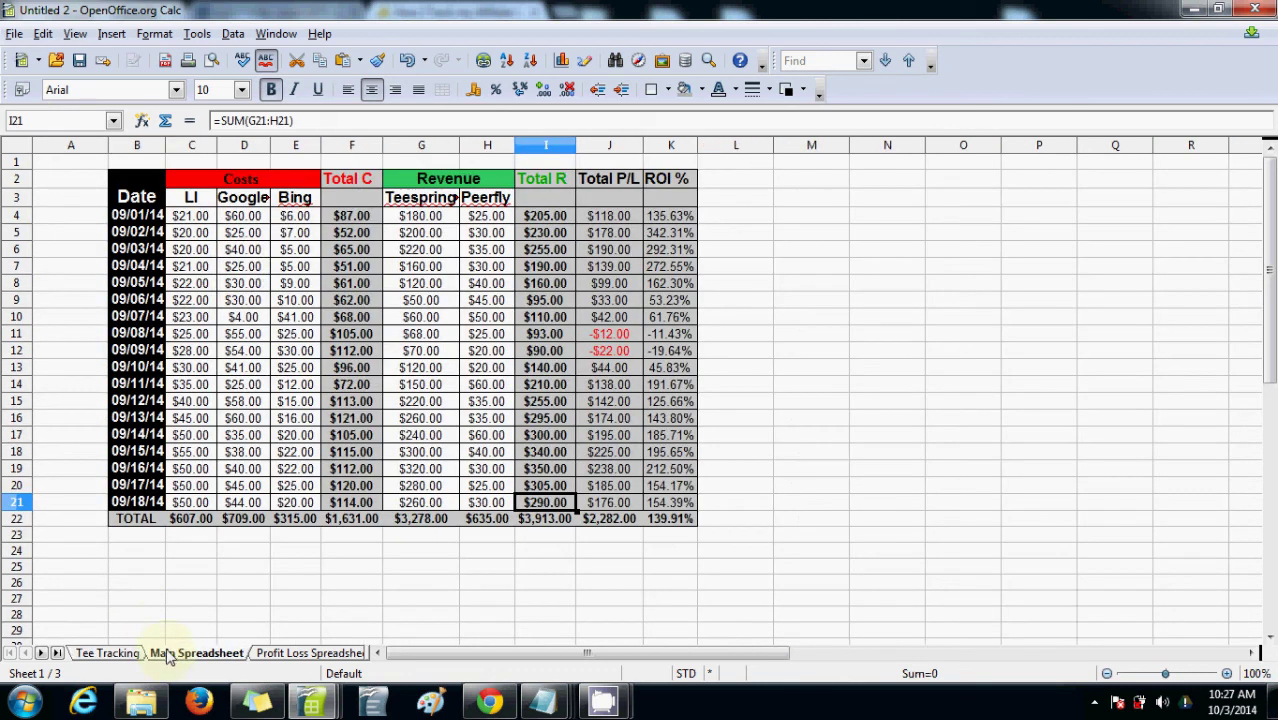
left_click_drag(190, 215, 300, 503)
key("Delete")
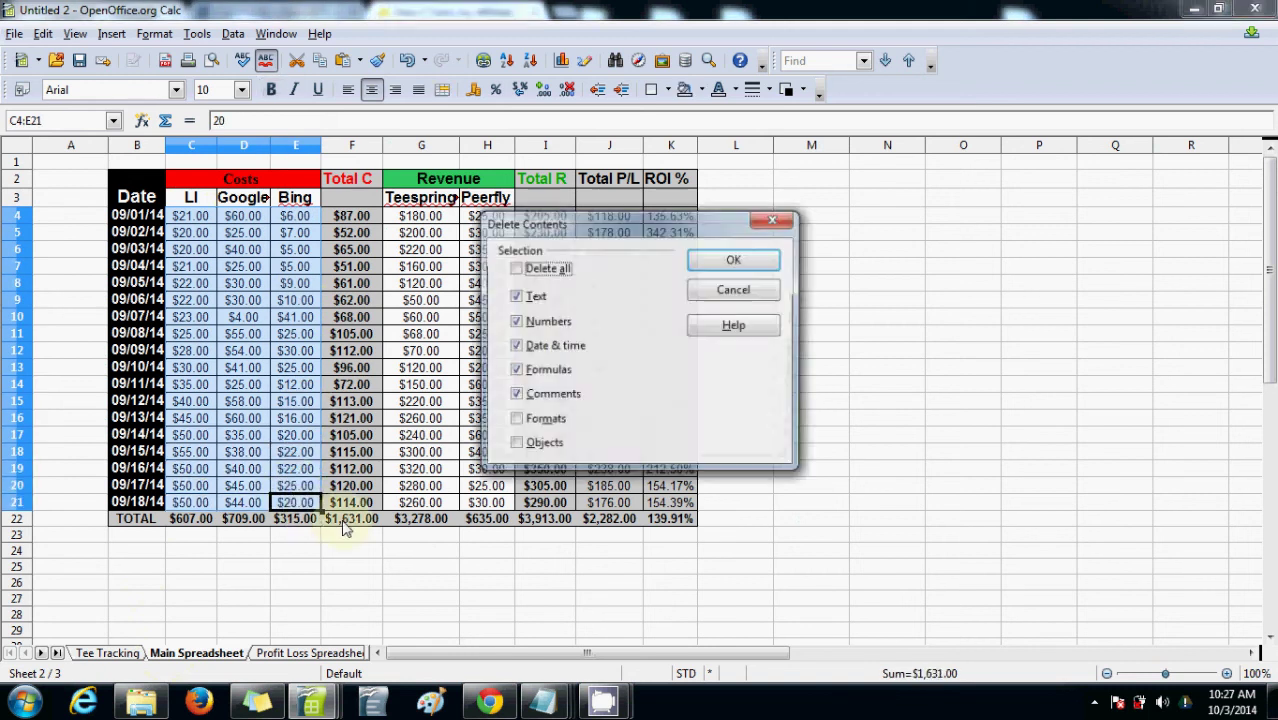
key("Return")
left_click(545, 318)
Clear the Teespring and Peerfly revenue entries in G4:H21 and widen column G
left_click_drag(430, 217, 499, 506)
key("Delete")
key("Return")
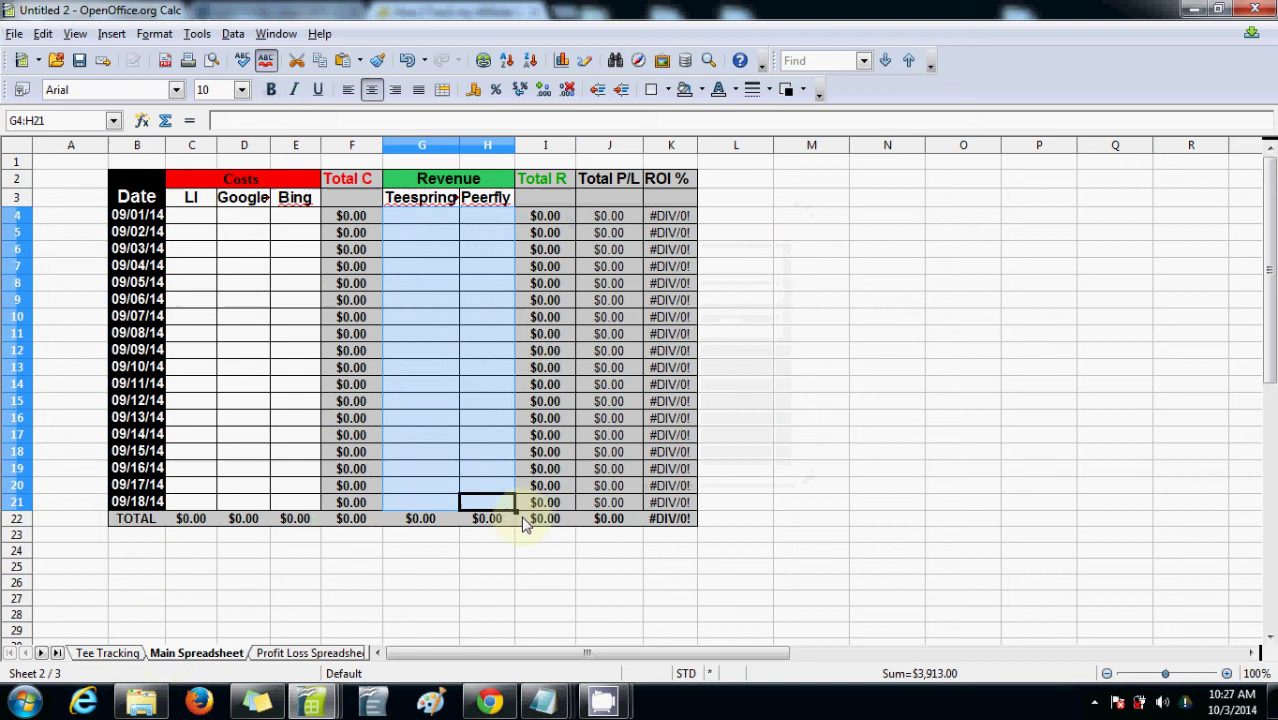
left_click(540, 334)
left_click_drag(460, 145, 469, 145)
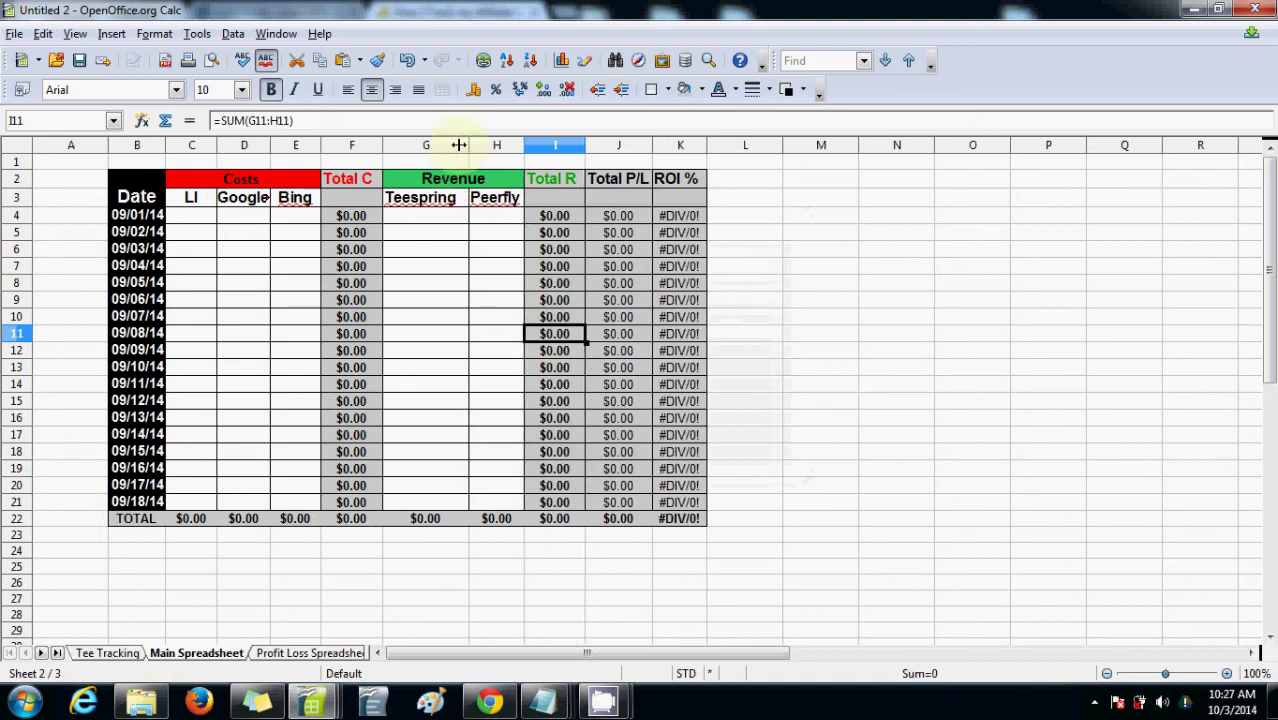
Insert a column before Total R, head it Maxbounty in I3, and widen it
right_click(542, 147)
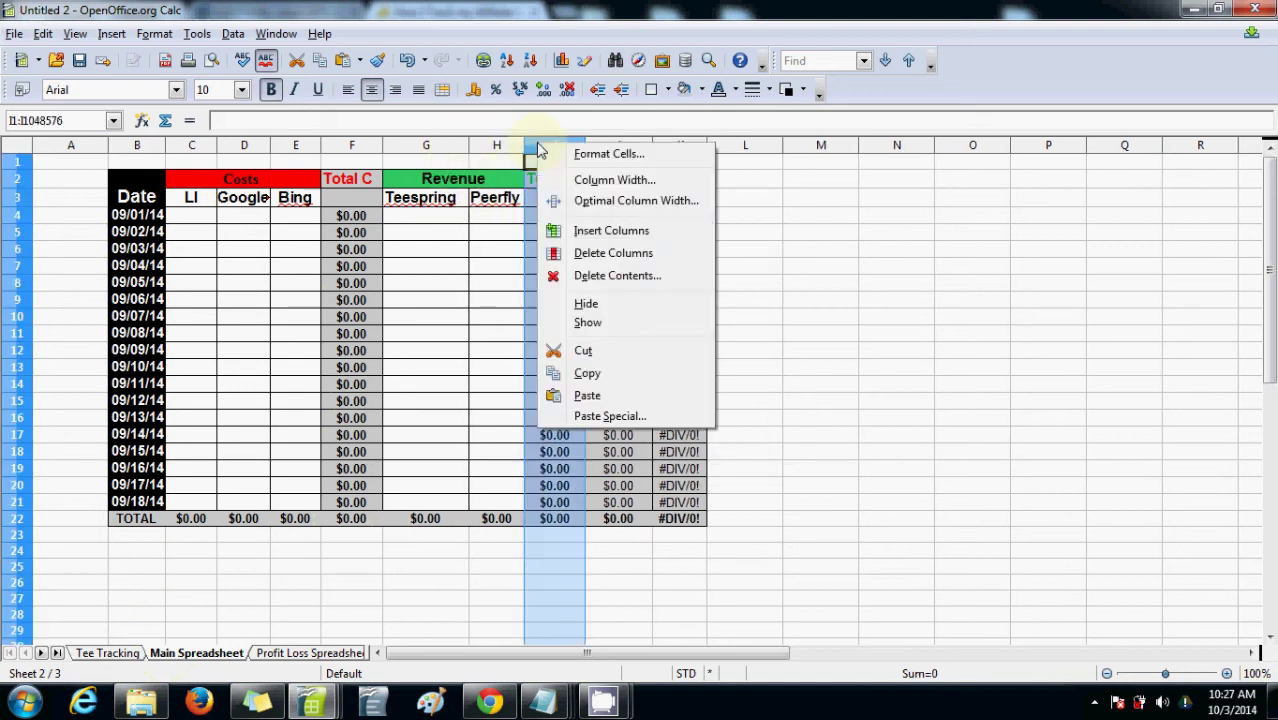
left_click(569, 231)
left_click(548, 199)
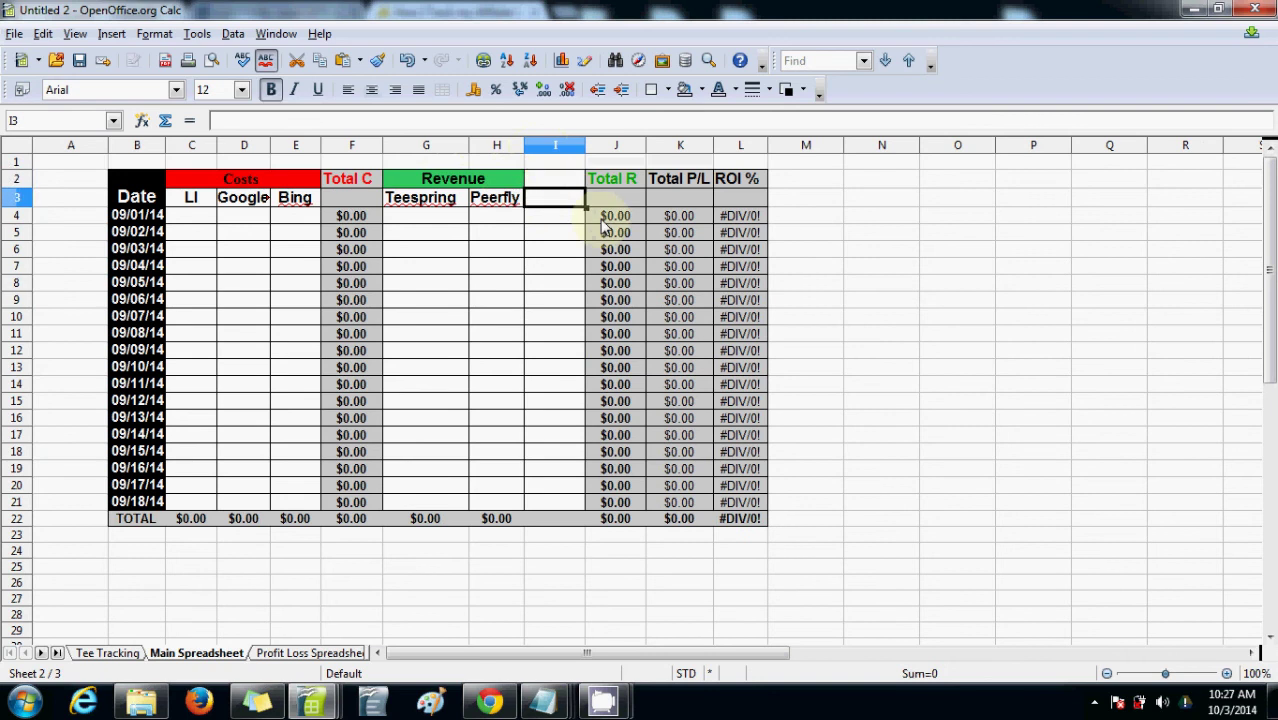
type("Maxbounty")
key("Return")
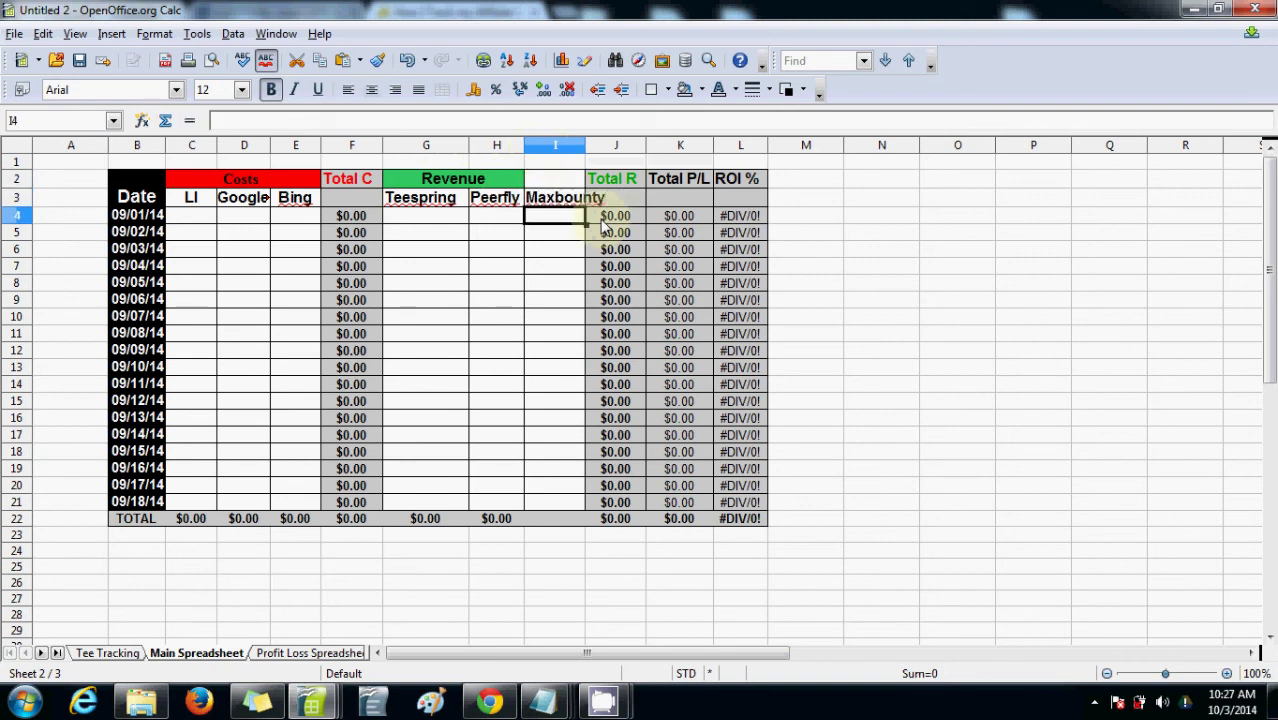
left_click_drag(585, 145, 614, 145)
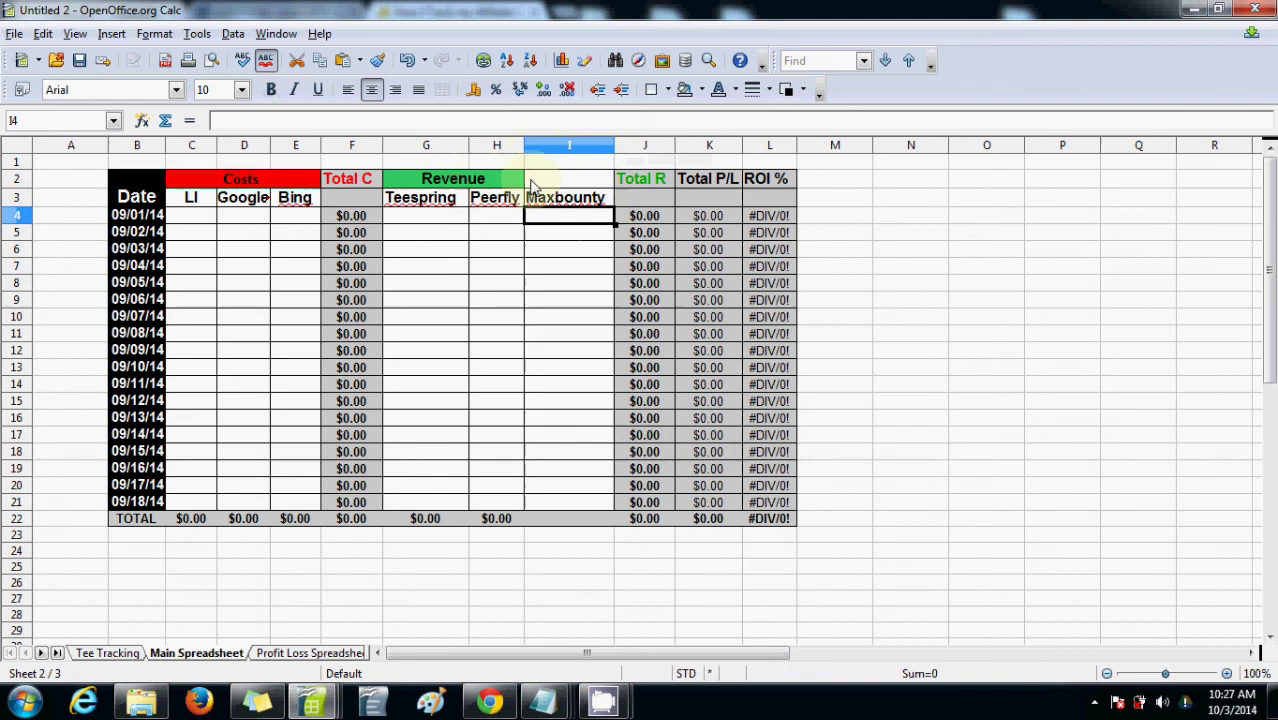
Merge G2:I2 so the Revenue banner spans Teespring, Peerfly and Maxbounty
left_click_drag(495, 178, 565, 180)
left_click(442, 89)
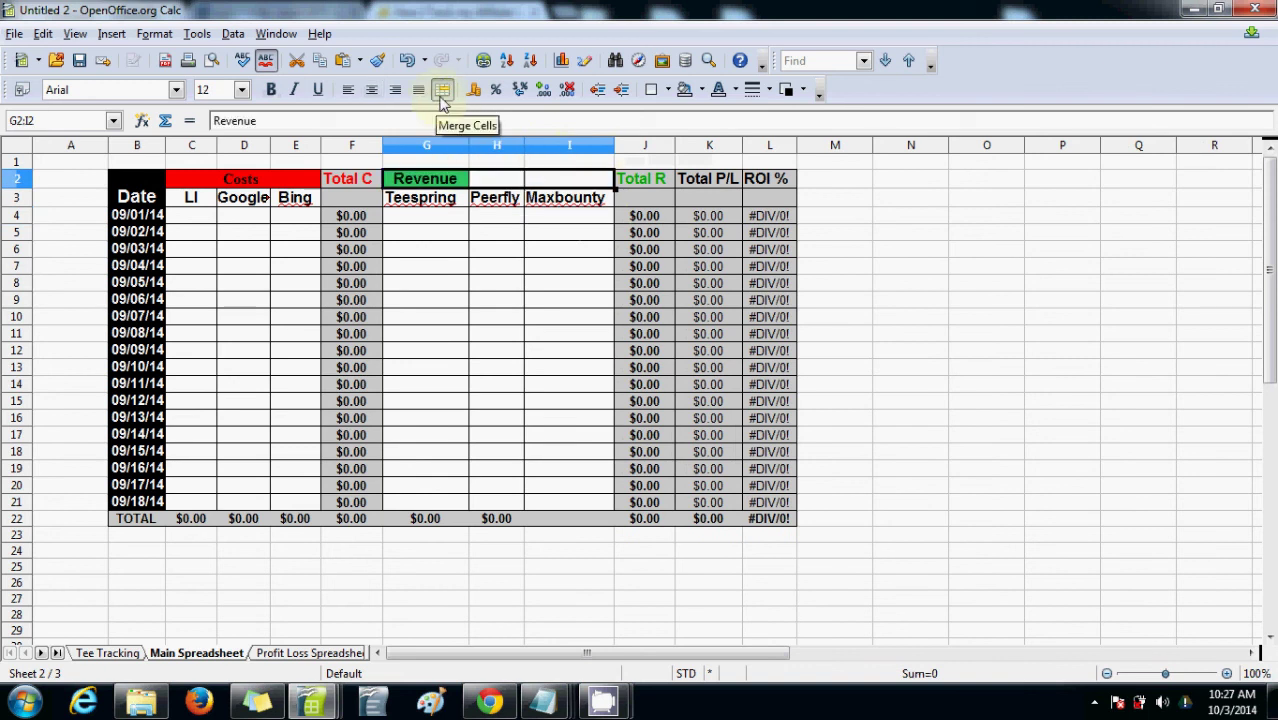
left_click(450, 316)
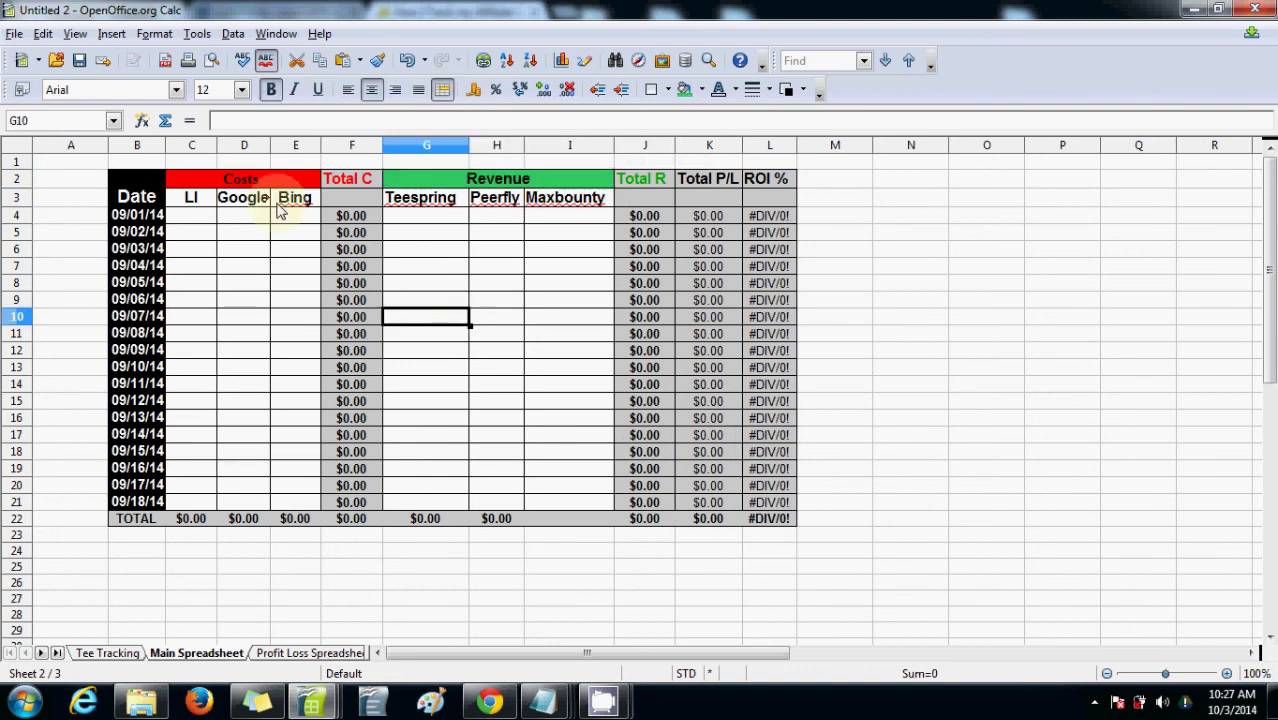
Enter 09/01/14 test costs of 20, 30 and 20 in C4:E4
left_click(203, 220)
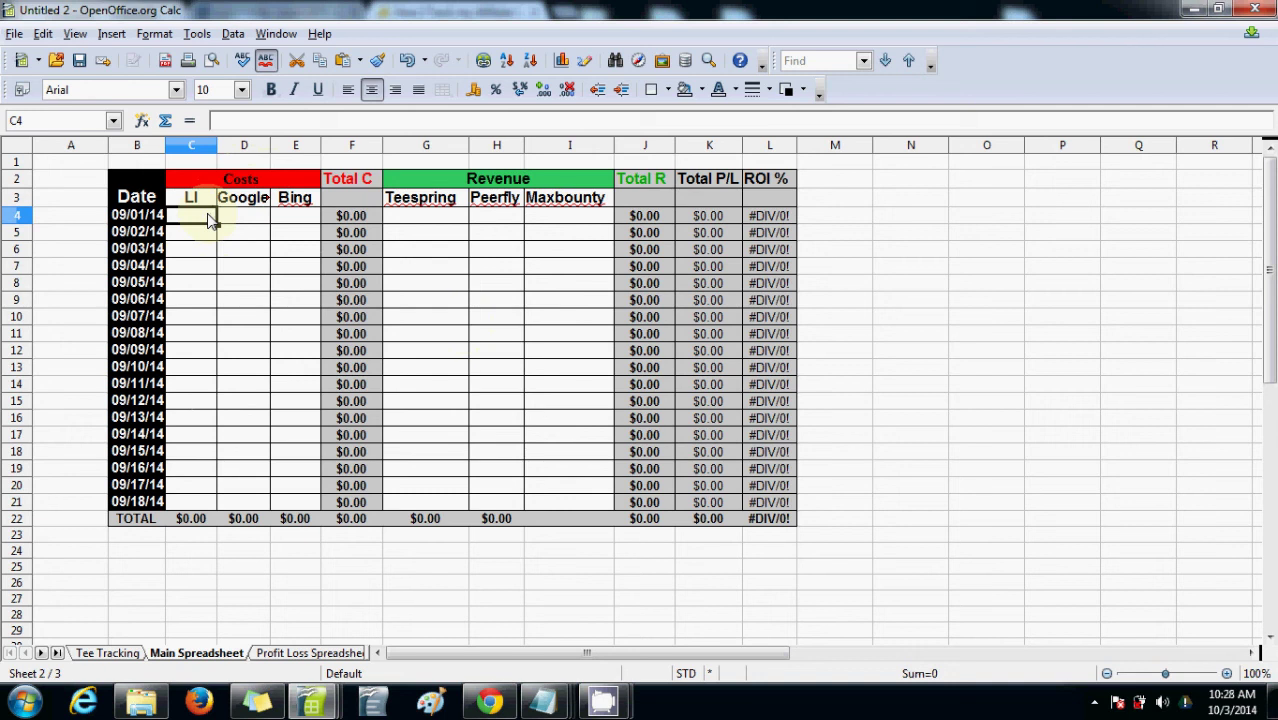
type("20")
key("Return")
key("Up")
key("Right")
type("30")
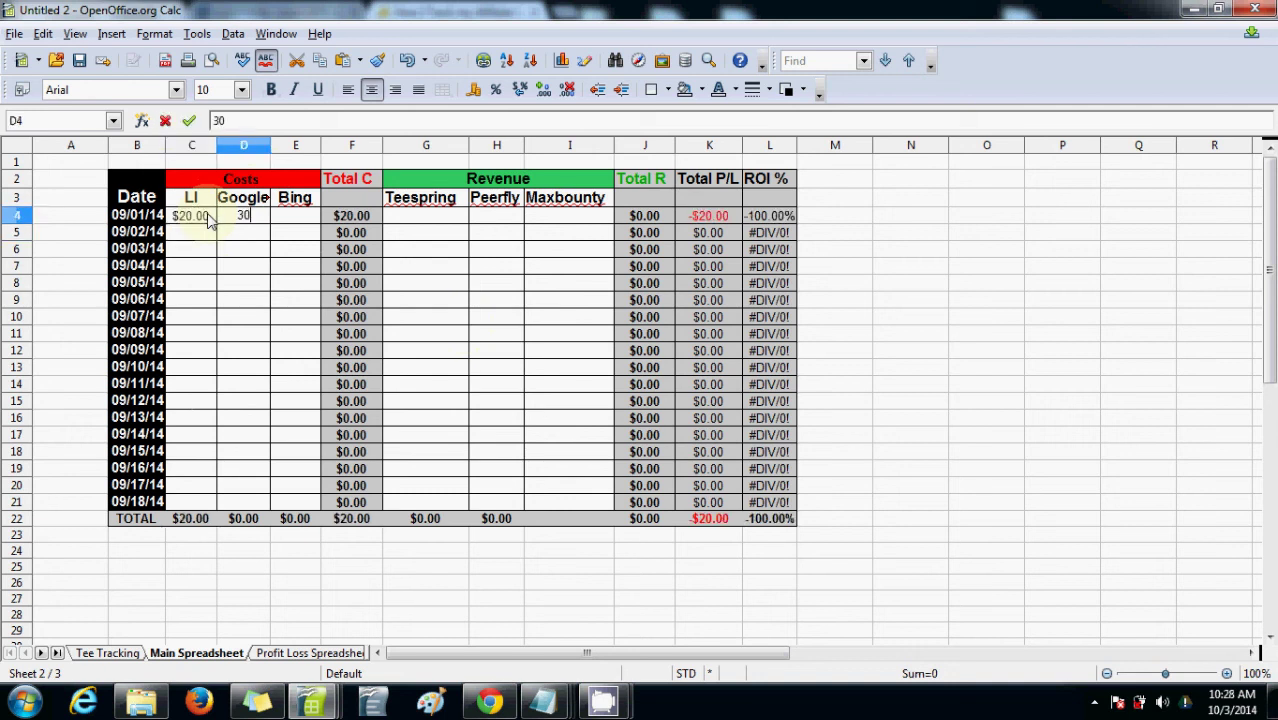
key("Return")
key("Up")
key("Right")
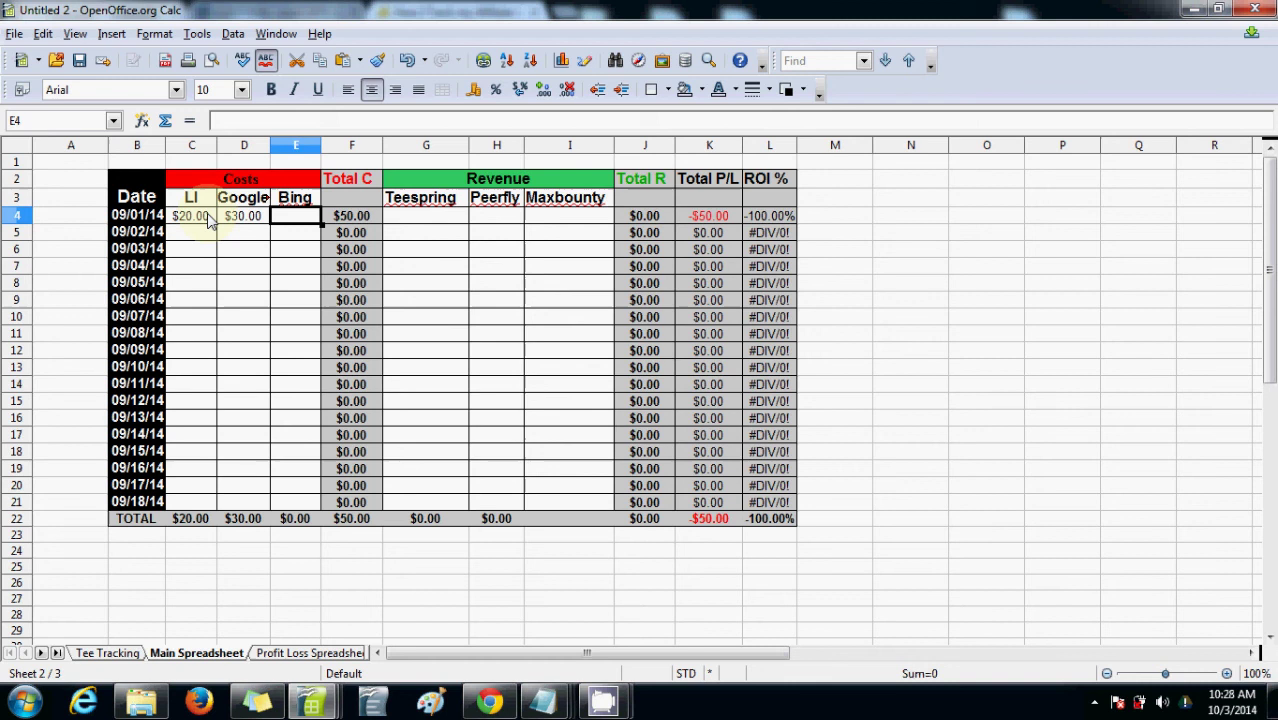
type("20")
key("Return")
key("Up")
Enter revenues of 50 each in G4, H4 and I4
key("Right")
key("Right")
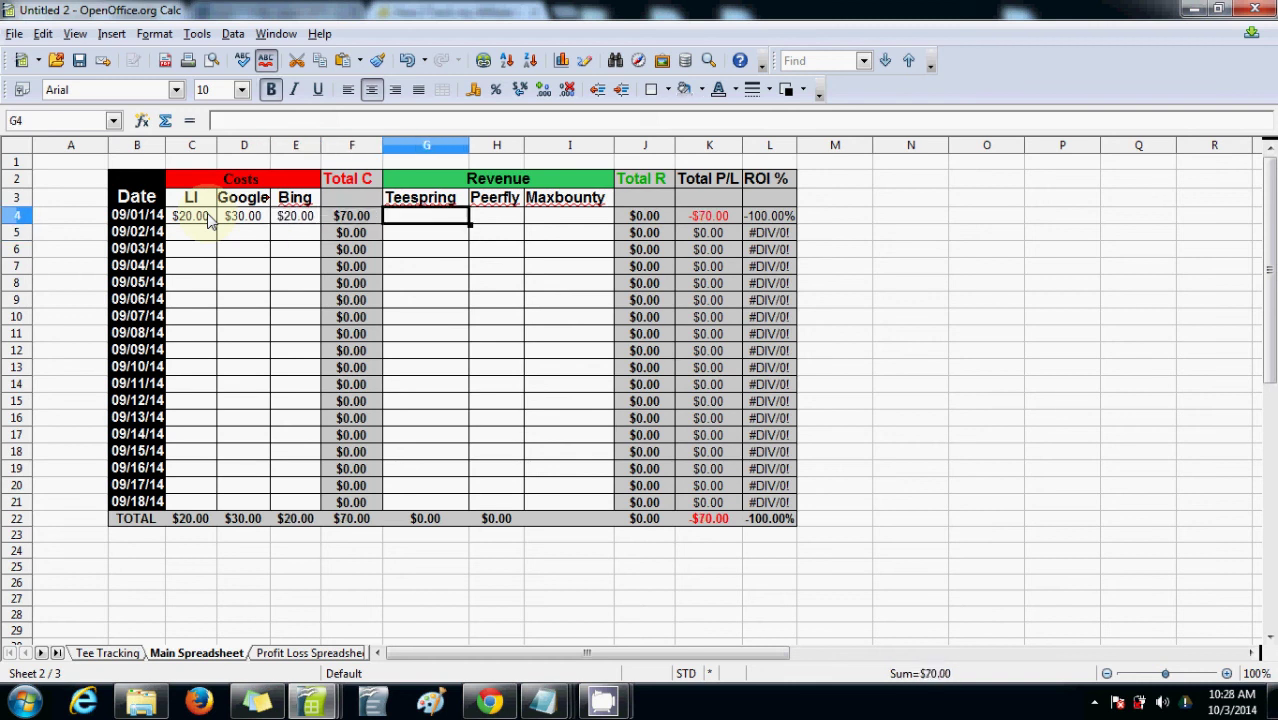
type("50")
key("Return")
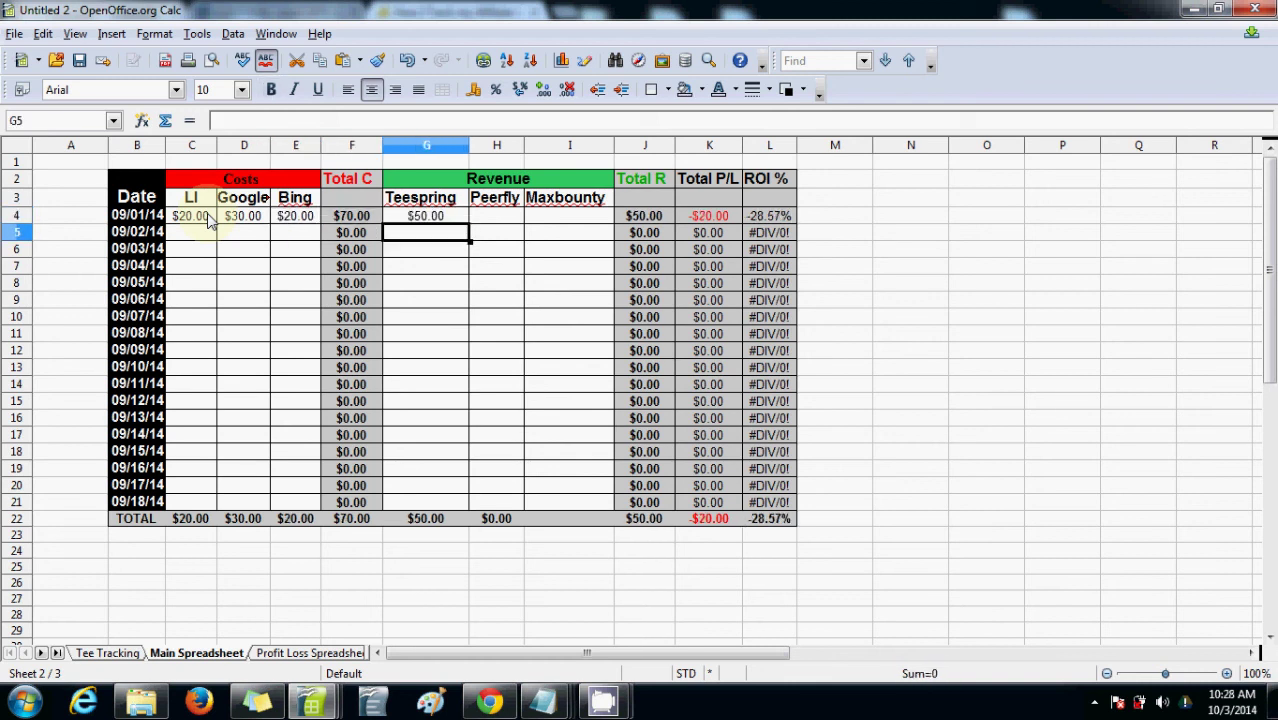
key("Up")
key("Right")
type("50")
key("Return")
key("Up")
key("Right")
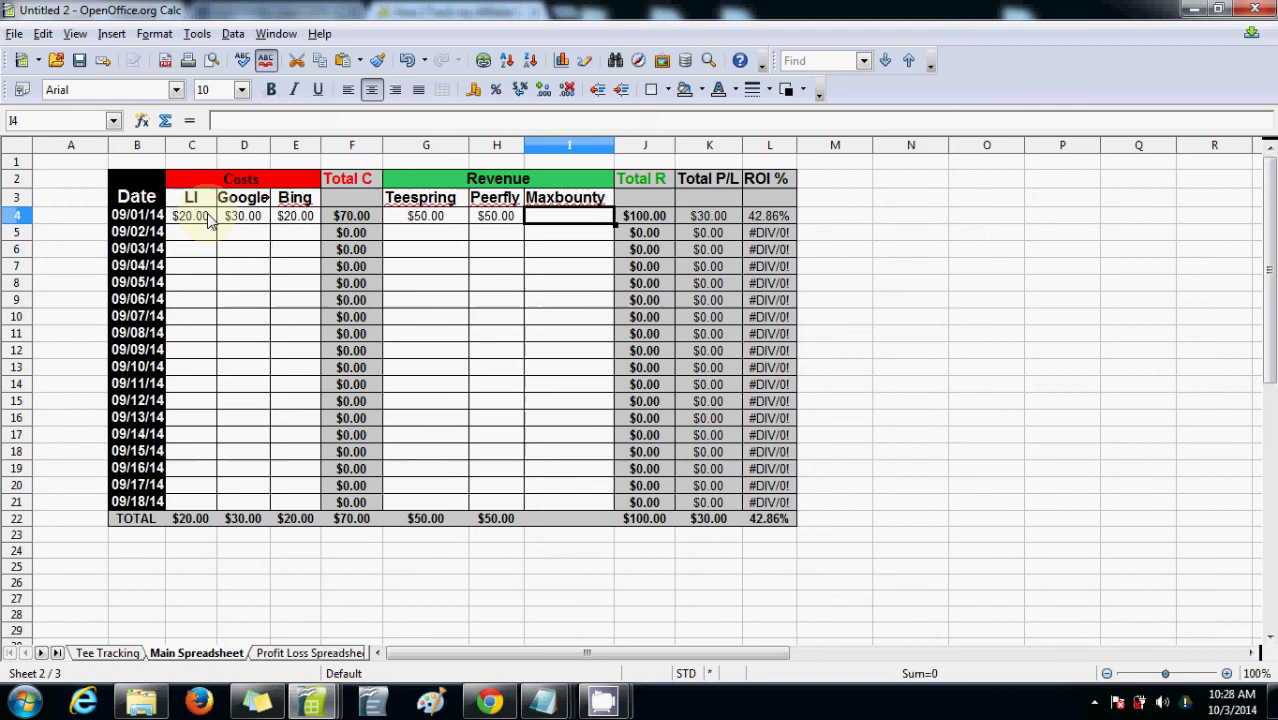
type("50")
key("Return")
key("Up")
key("Right")
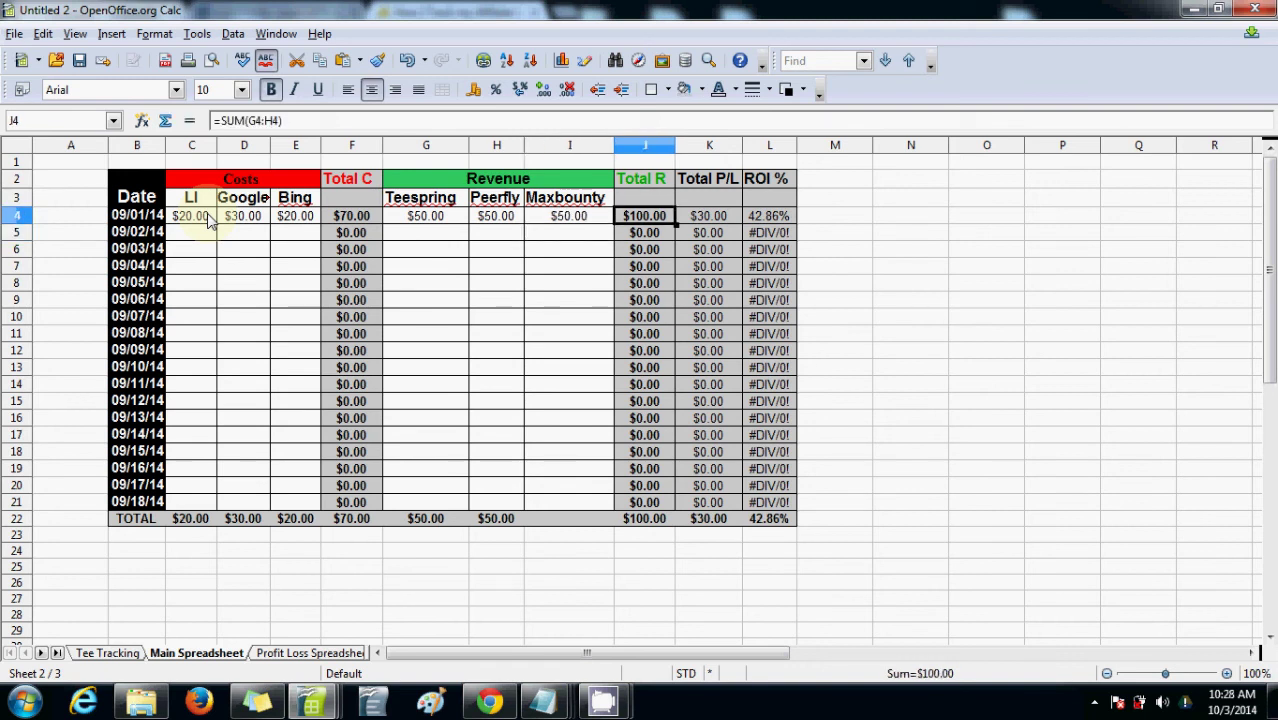
Compare the Total C formula in F4 with the Total R formula in J4
key("Left")
key("Left")
key("Left")
key("Left")
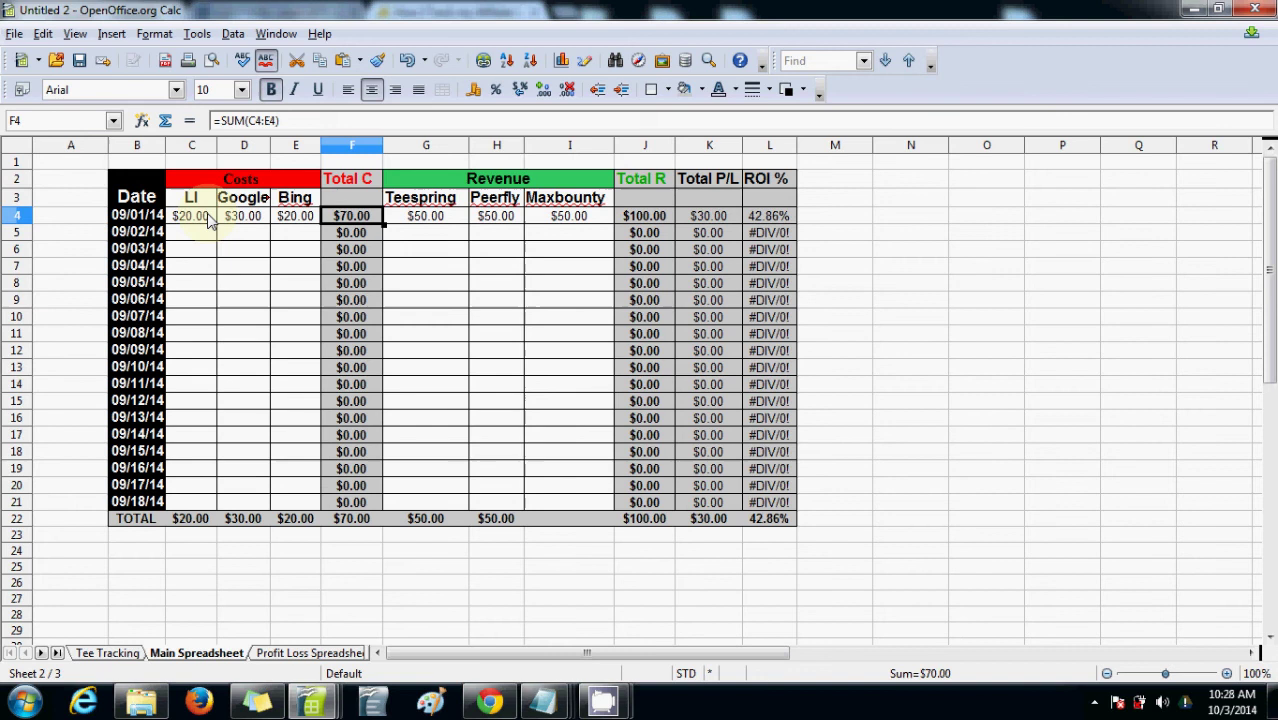
key("Right")
key("Right")
key("Right")
key("Right")
key("Right")
key("Right")
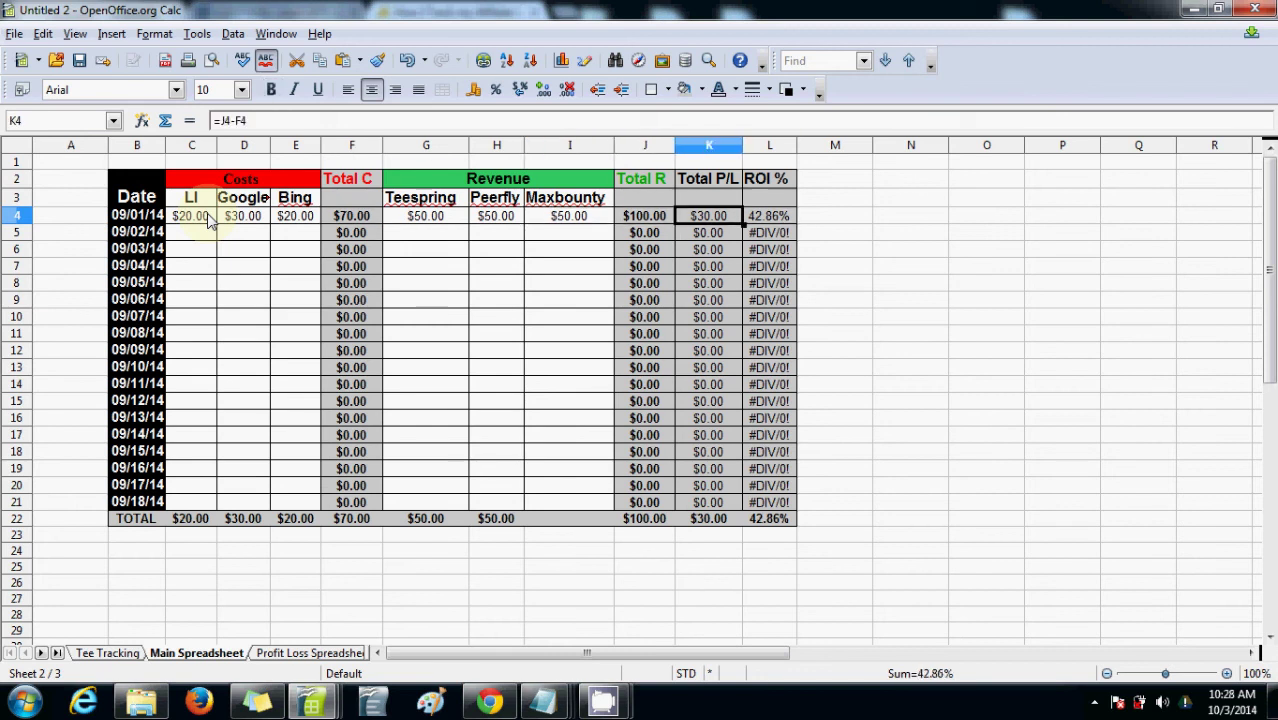
key("Left")
key("Left")
key("Left")
key("Left")
key("Left")
key("Left")
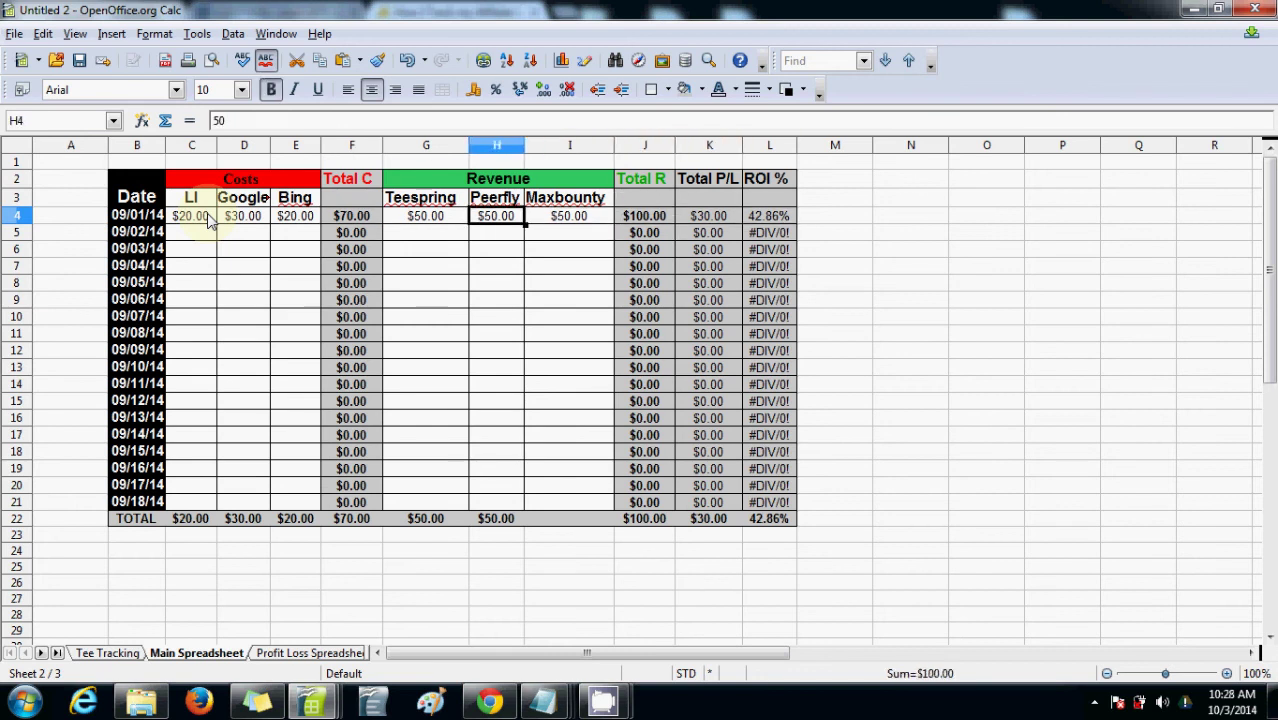
key("Right")
key("Right")
key("Right")
key("Right")
key("Right")
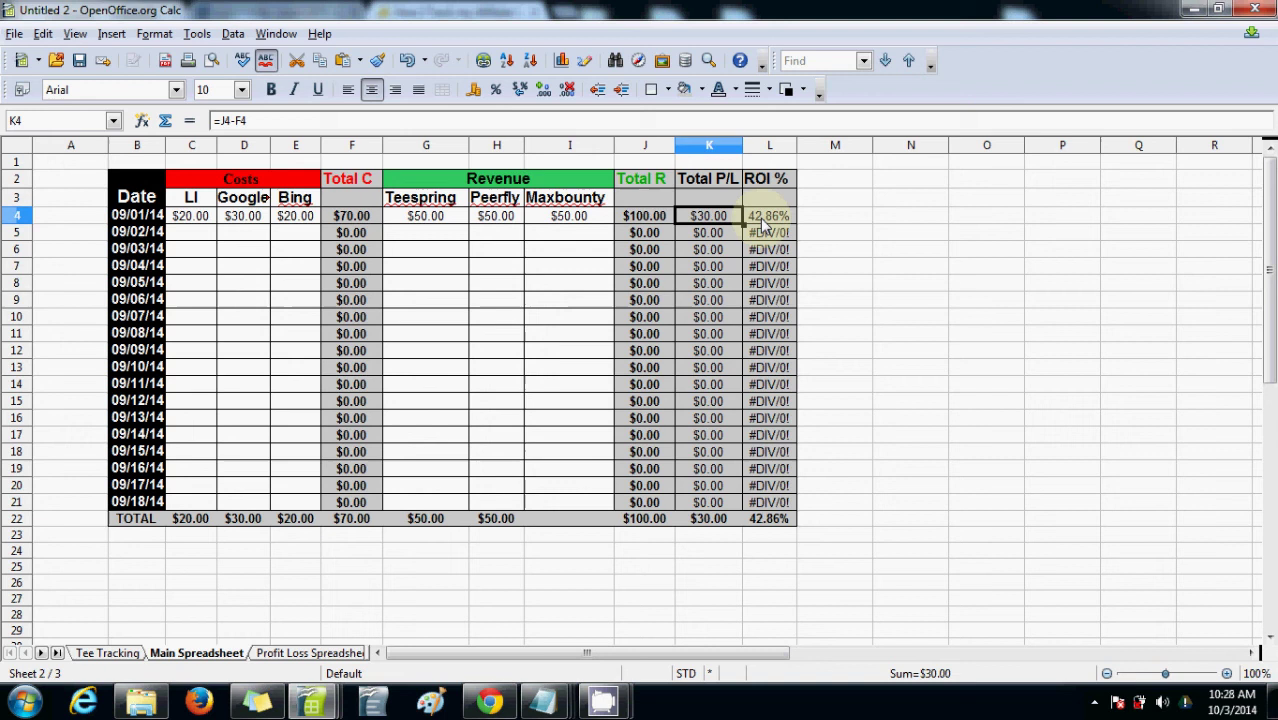
On the Profit Loss Spreadsheet, check the linked 09/01/14 totals in columns C through F
left_click(282, 651)
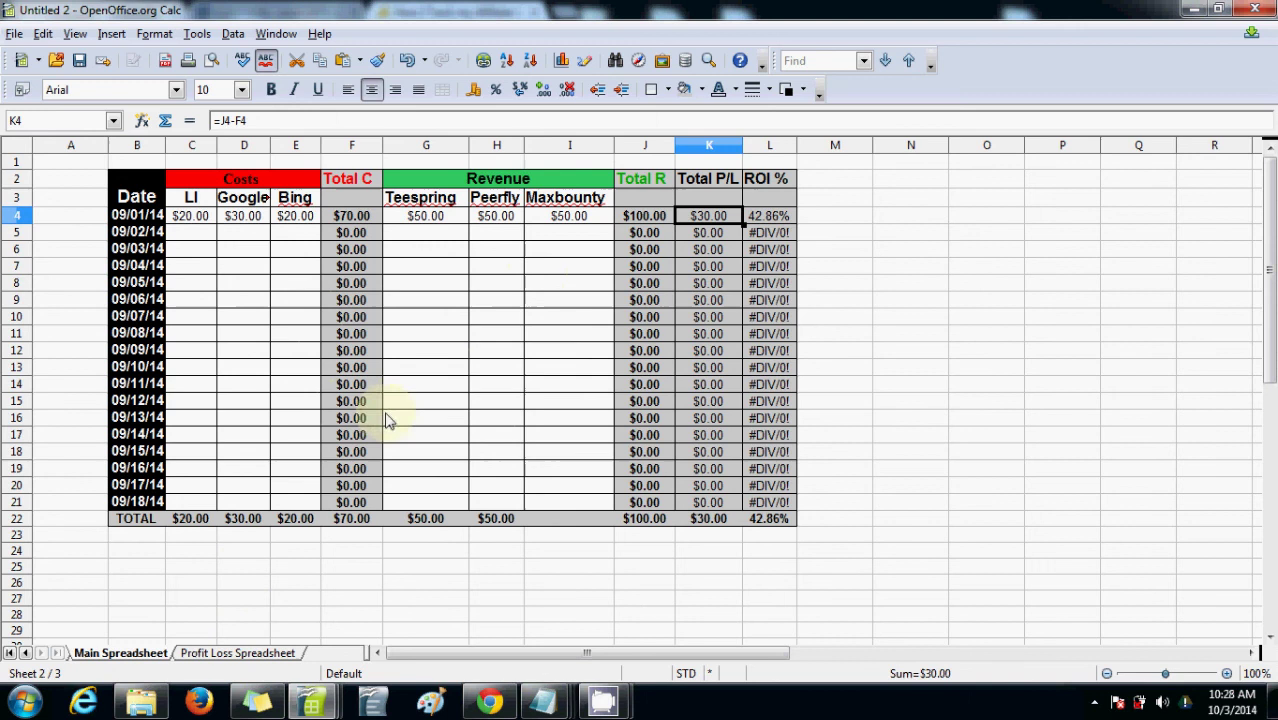
left_click(215, 655)
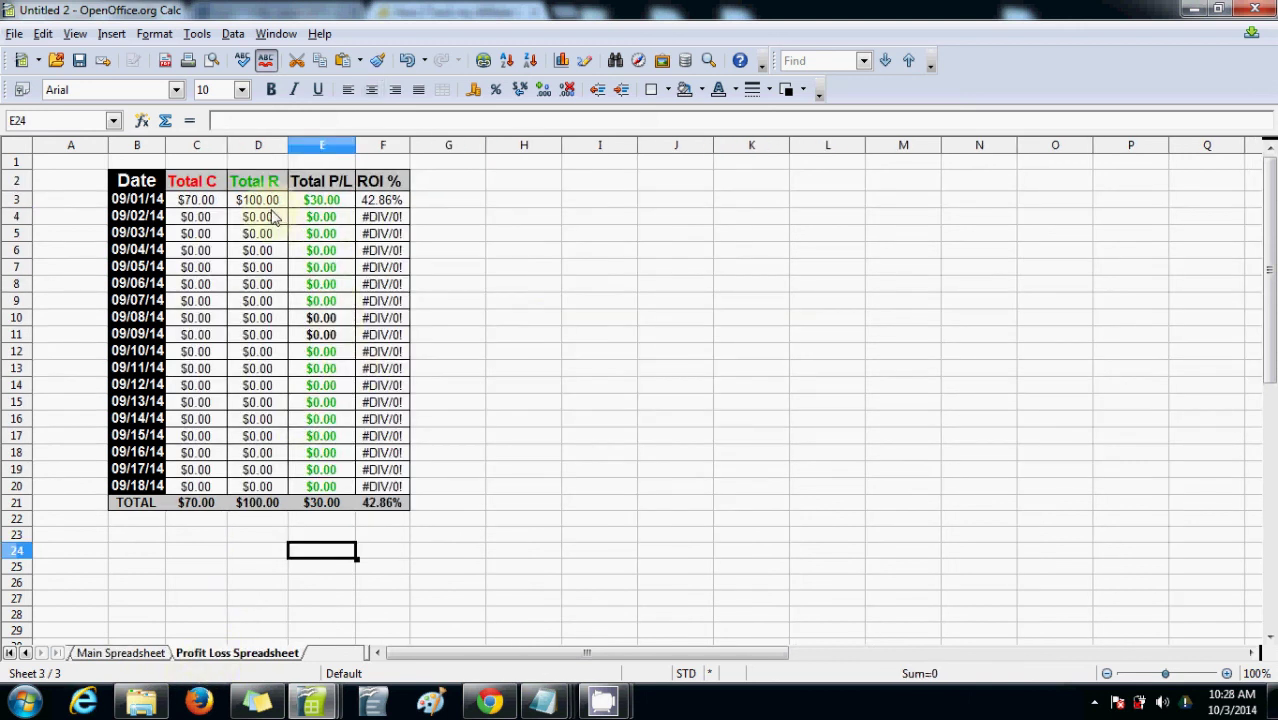
left_click(257, 200)
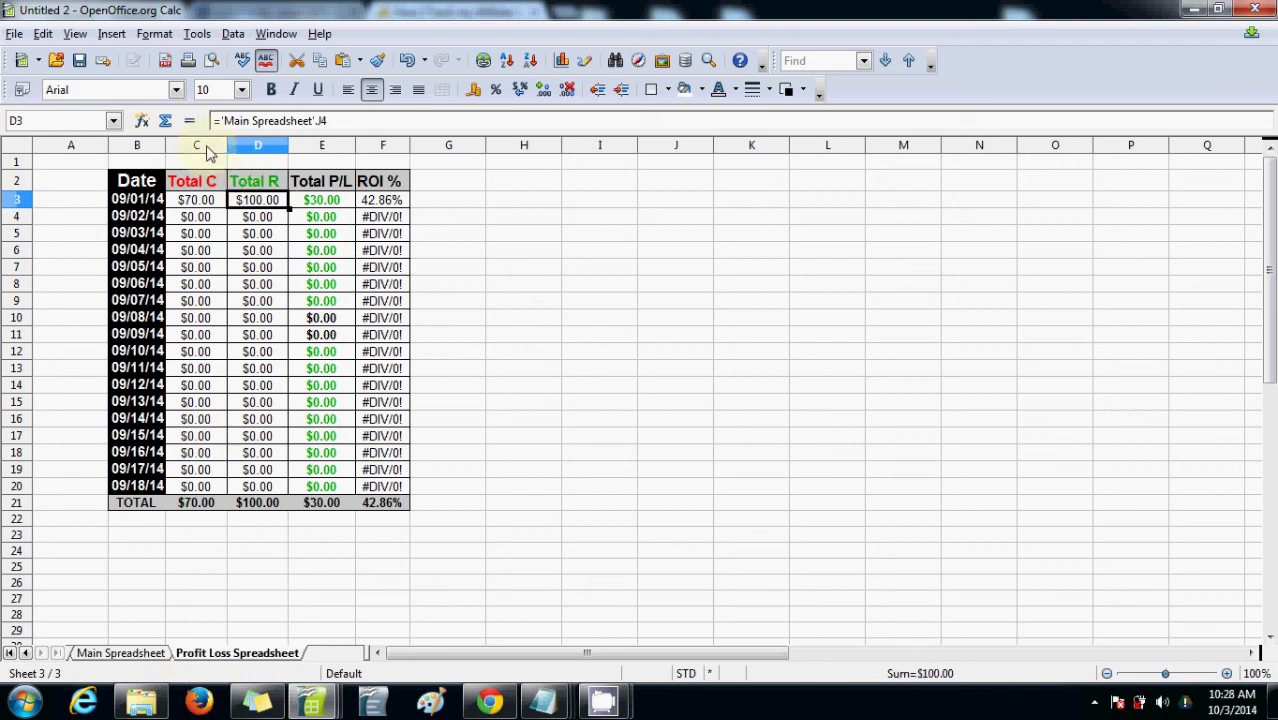
left_click_drag(207, 150, 372, 150)
Compare them with Main Spreadsheet's Total C and Total R through ROI columns, then return to Profit Loss
left_click(148, 655)
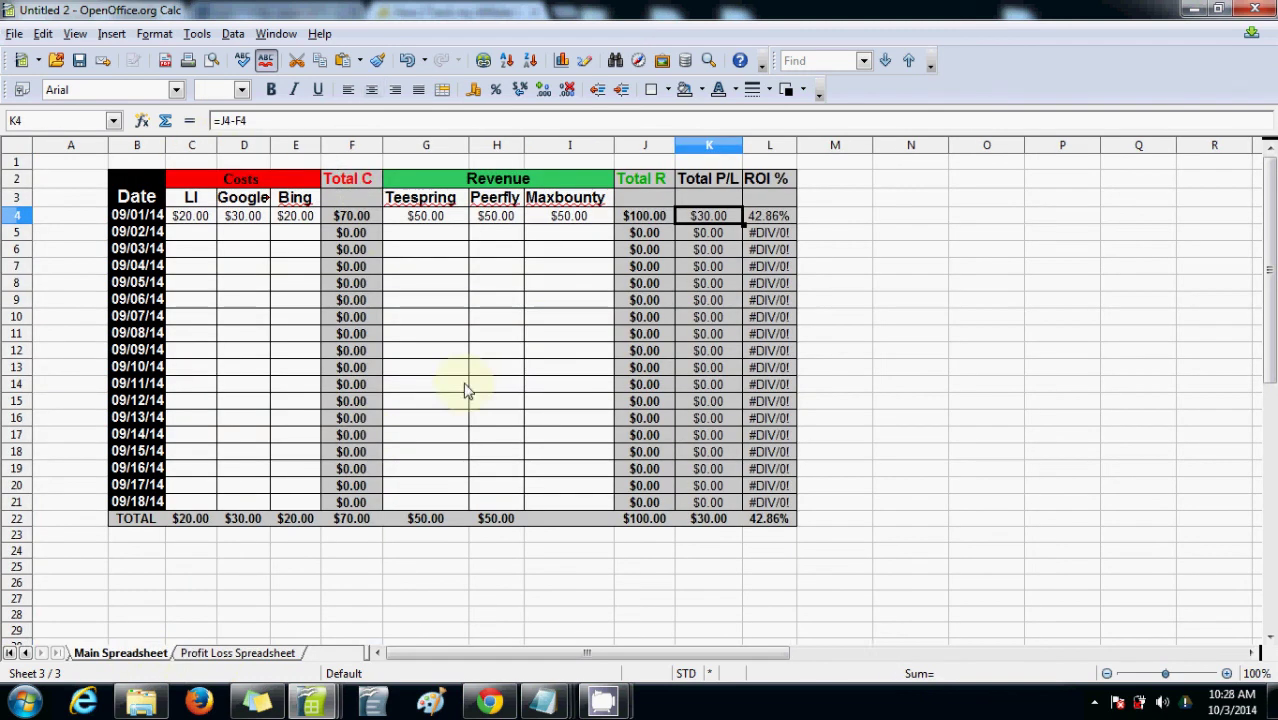
left_click(366, 148)
left_click_drag(639, 145, 766, 145)
left_click(445, 300)
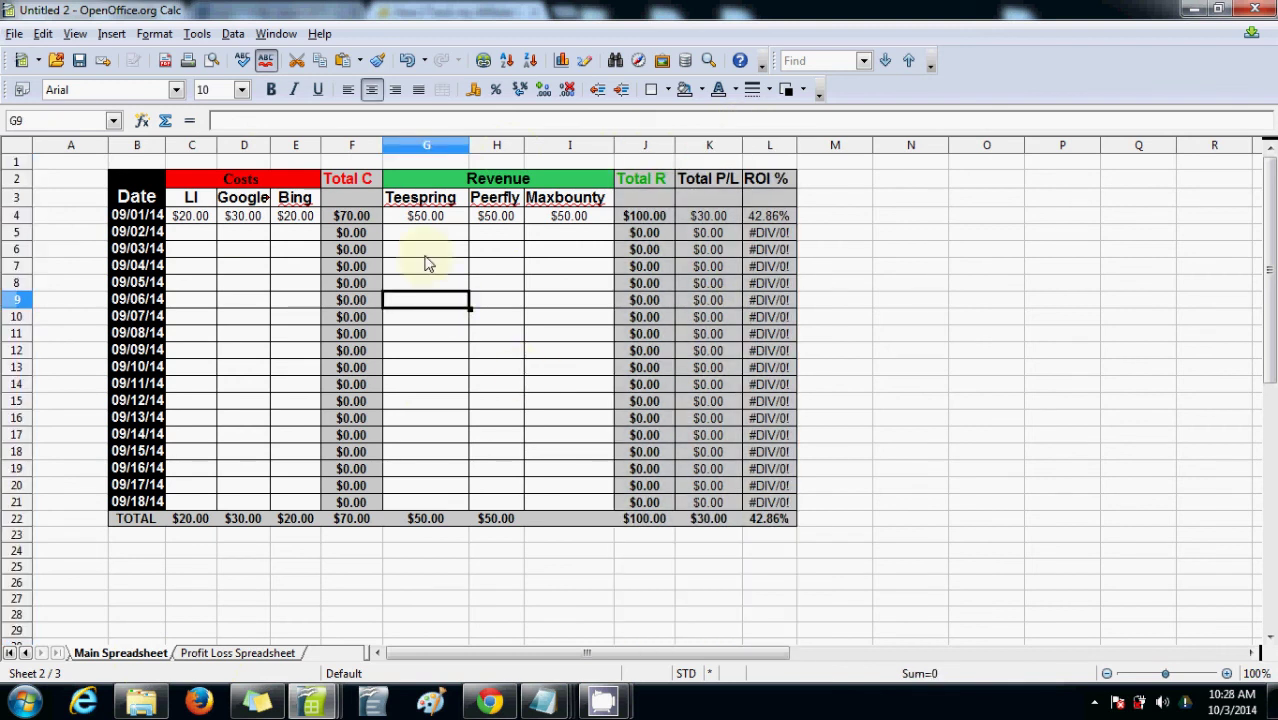
left_click(232, 654)
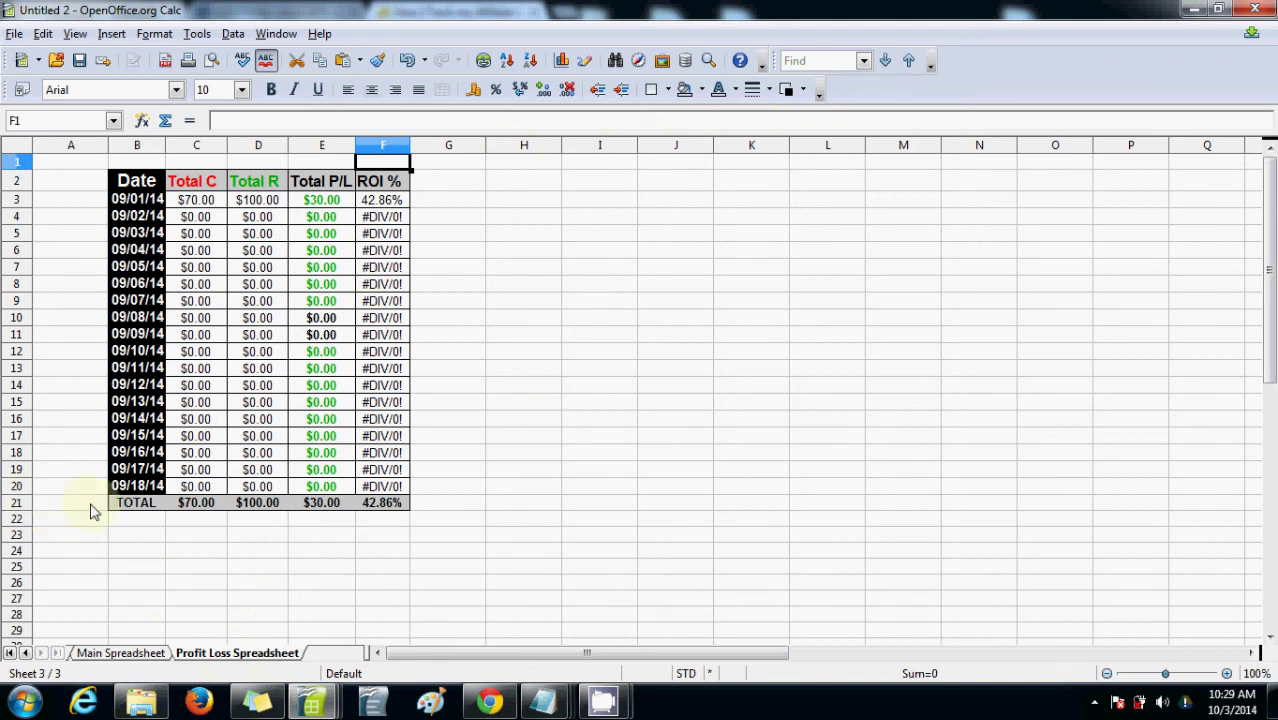
Insert four empty rows above the Profit Loss TOTAL row
left_click(17, 505)
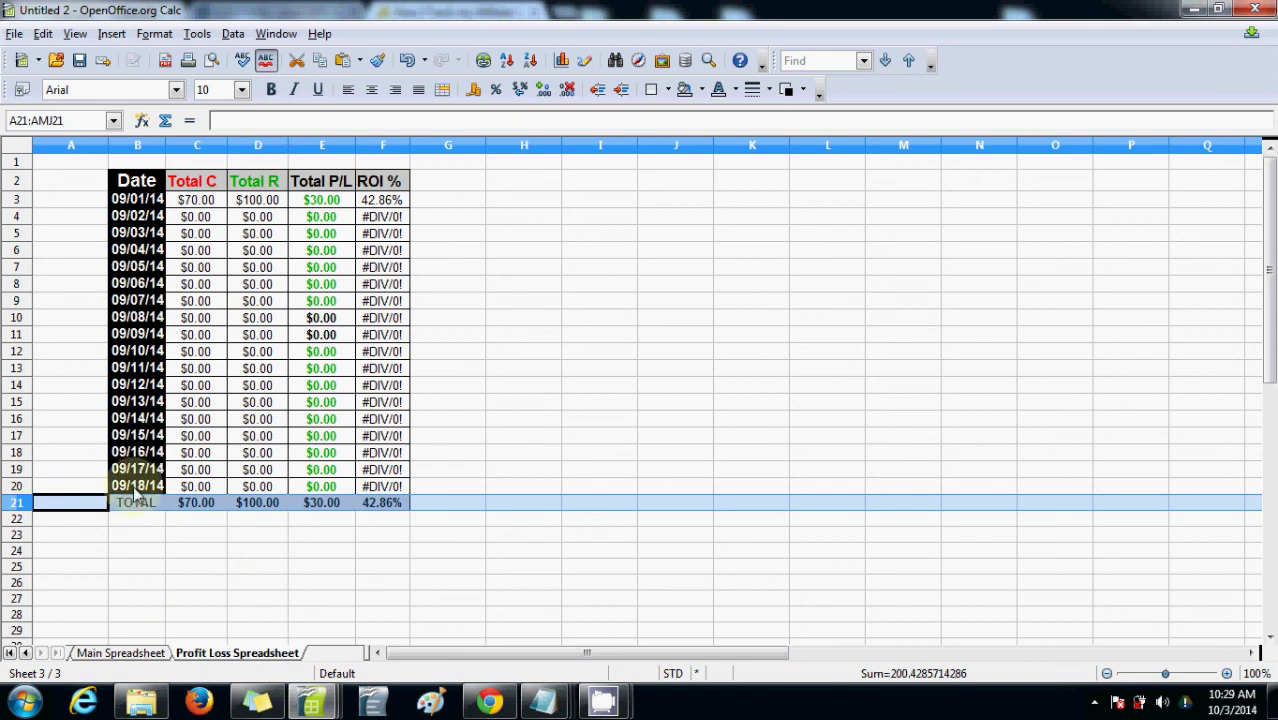
right_click(26, 506)
left_click(60, 300)
right_click(26, 506)
left_click(60, 300)
right_click(26, 506)
left_click(60, 300)
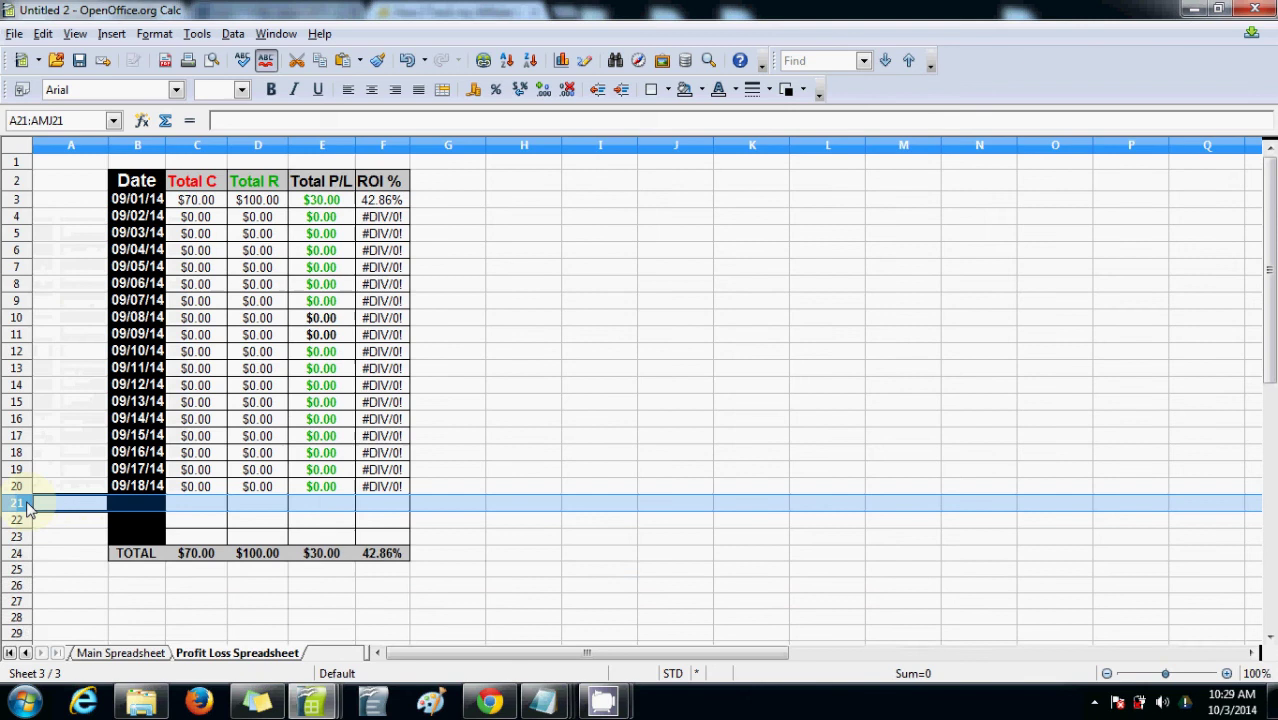
right_click(26, 506)
left_click(63, 300)
Fill the new rows with dates through 09/22/14
left_click(196, 476)
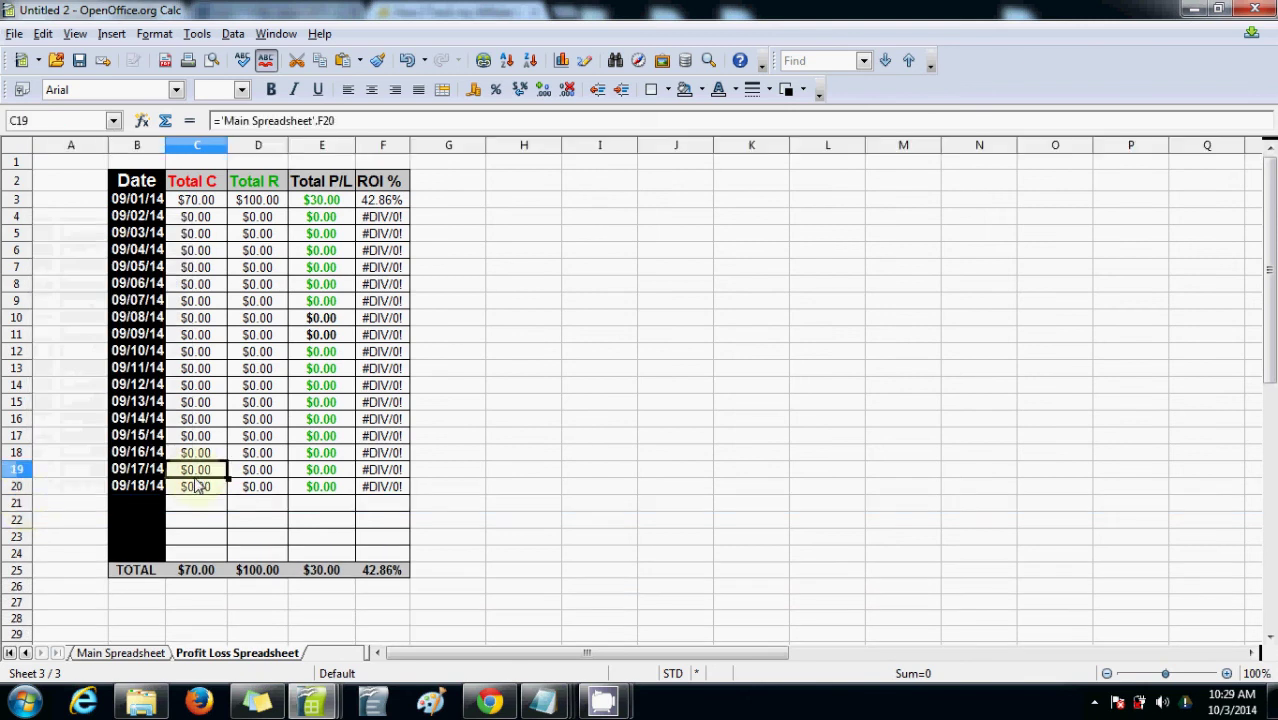
left_click_drag(137, 470, 410, 554)
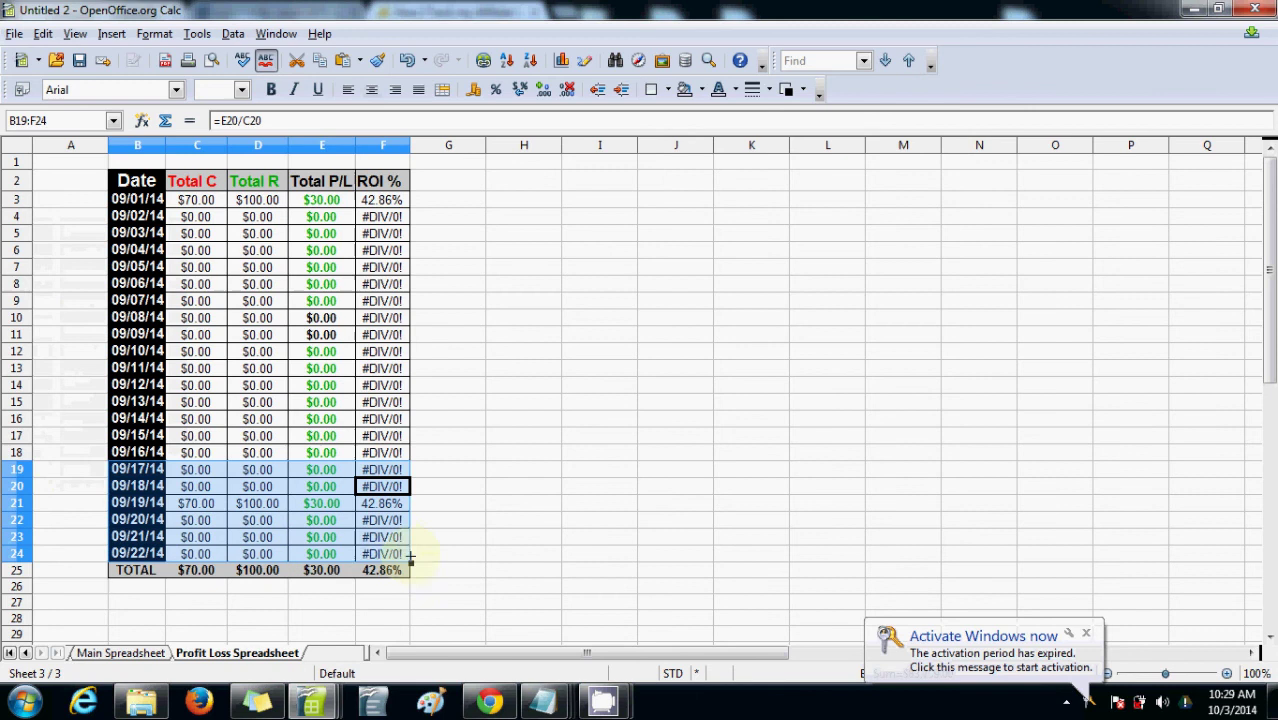
left_click(383, 578)
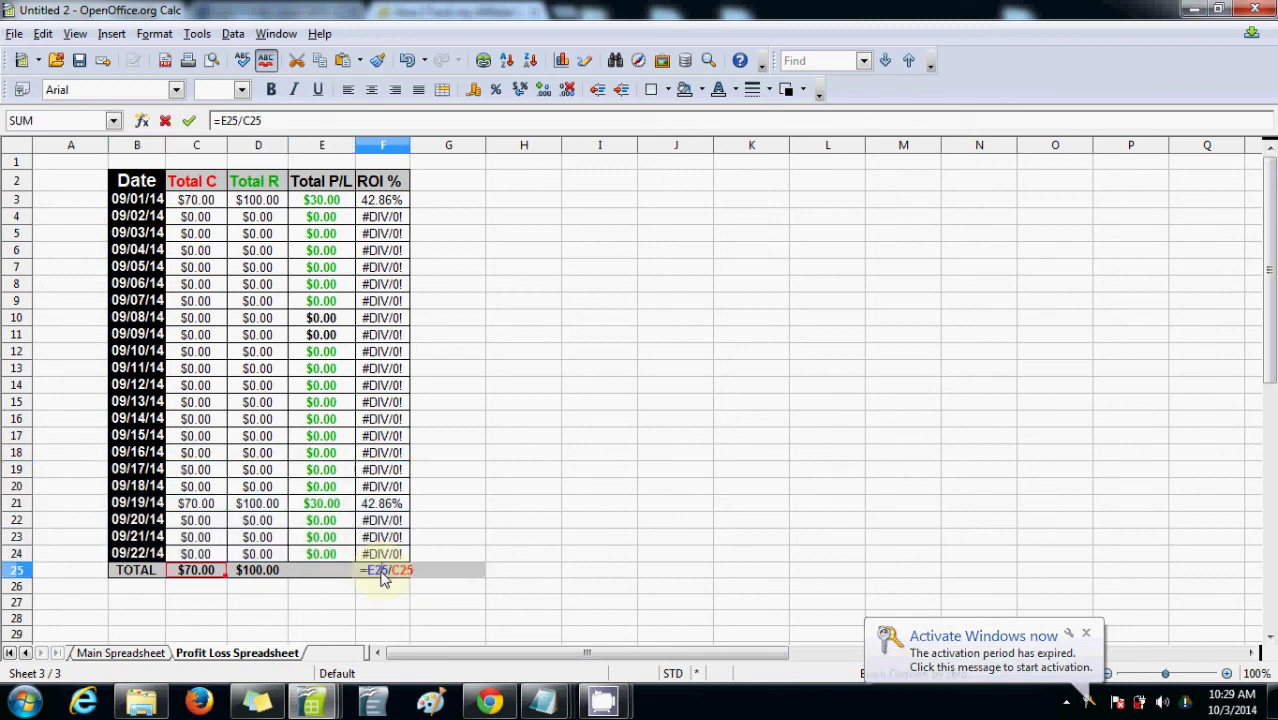
Extend the TOTAL sums to row 24, giving $140.00, $200.00 and $60.00 with =SUM(E3:E24)
double_click(282, 580)
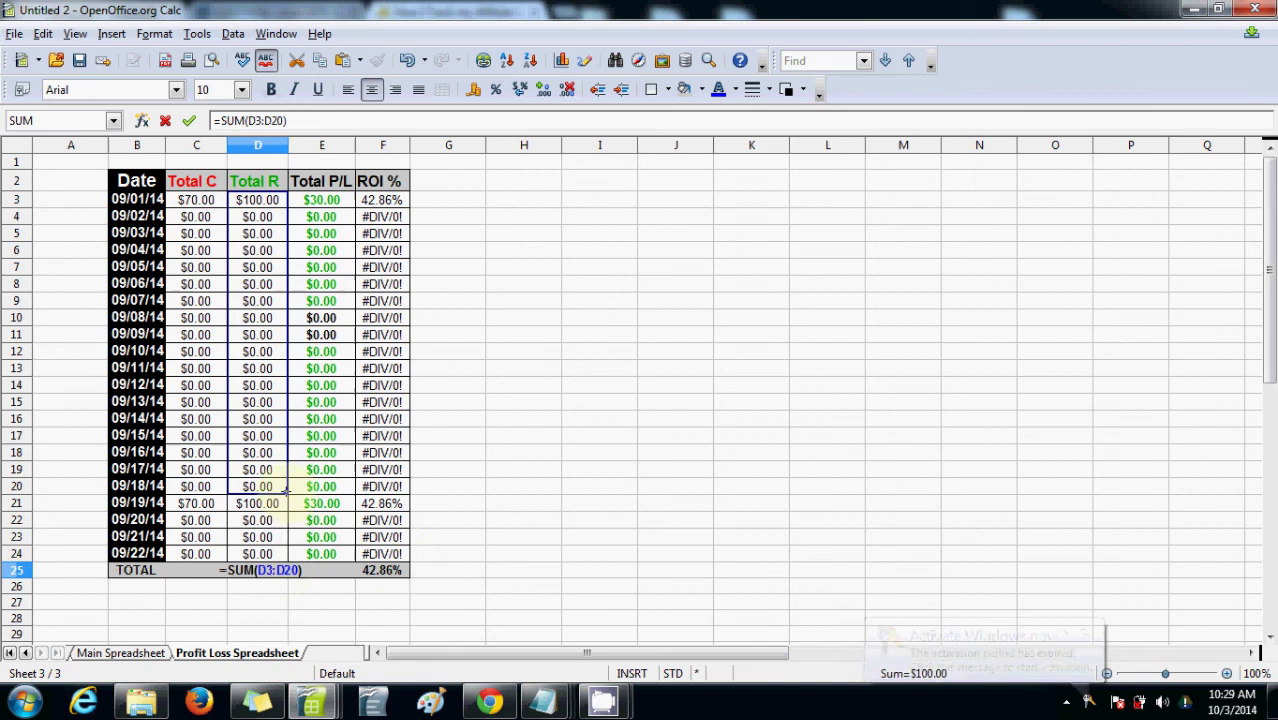
left_click_drag(286, 490, 286, 550)
key("Return")
left_click(282, 578)
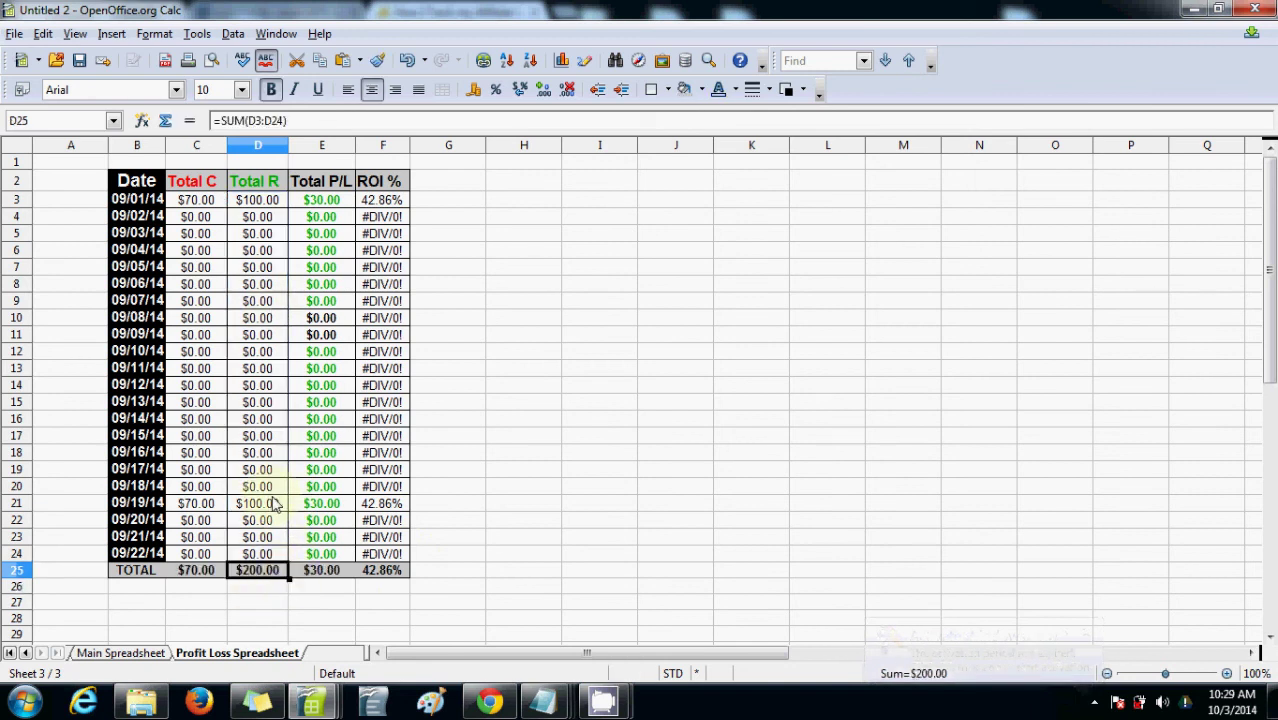
left_click_drag(284, 578, 196, 578)
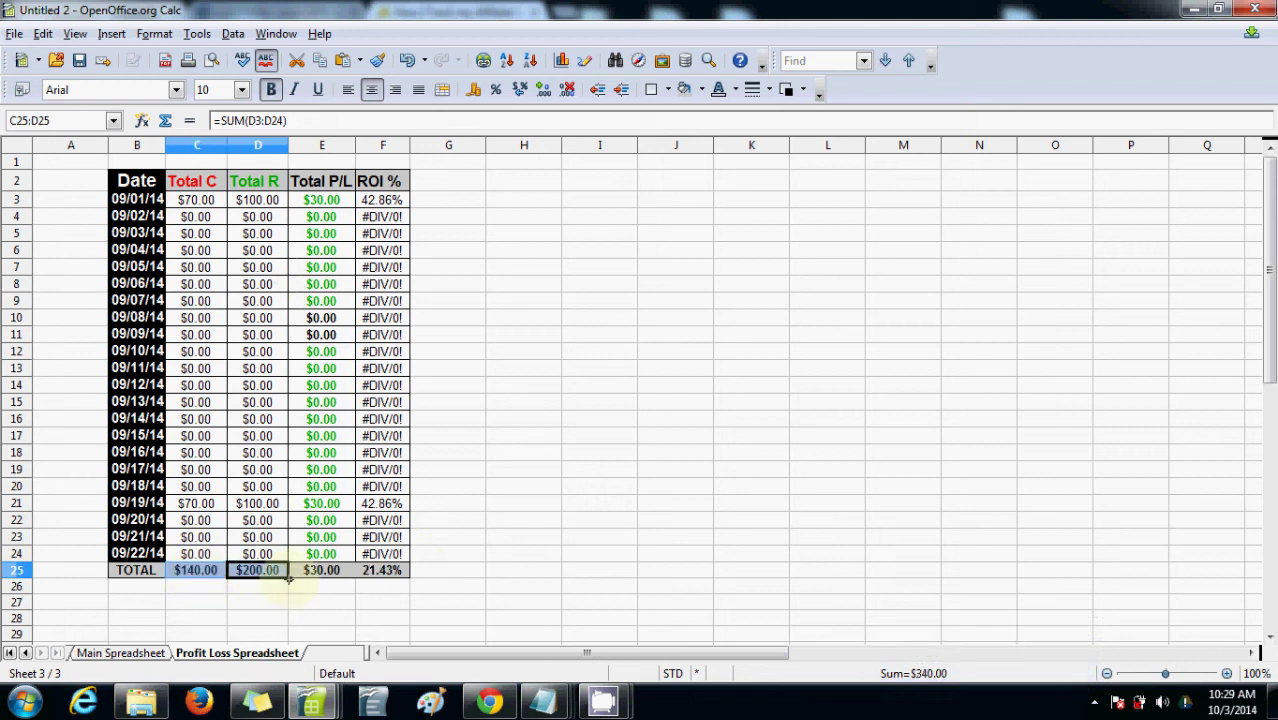
left_click_drag(288, 578, 334, 580)
left_click(335, 580)
double_click(336, 580)
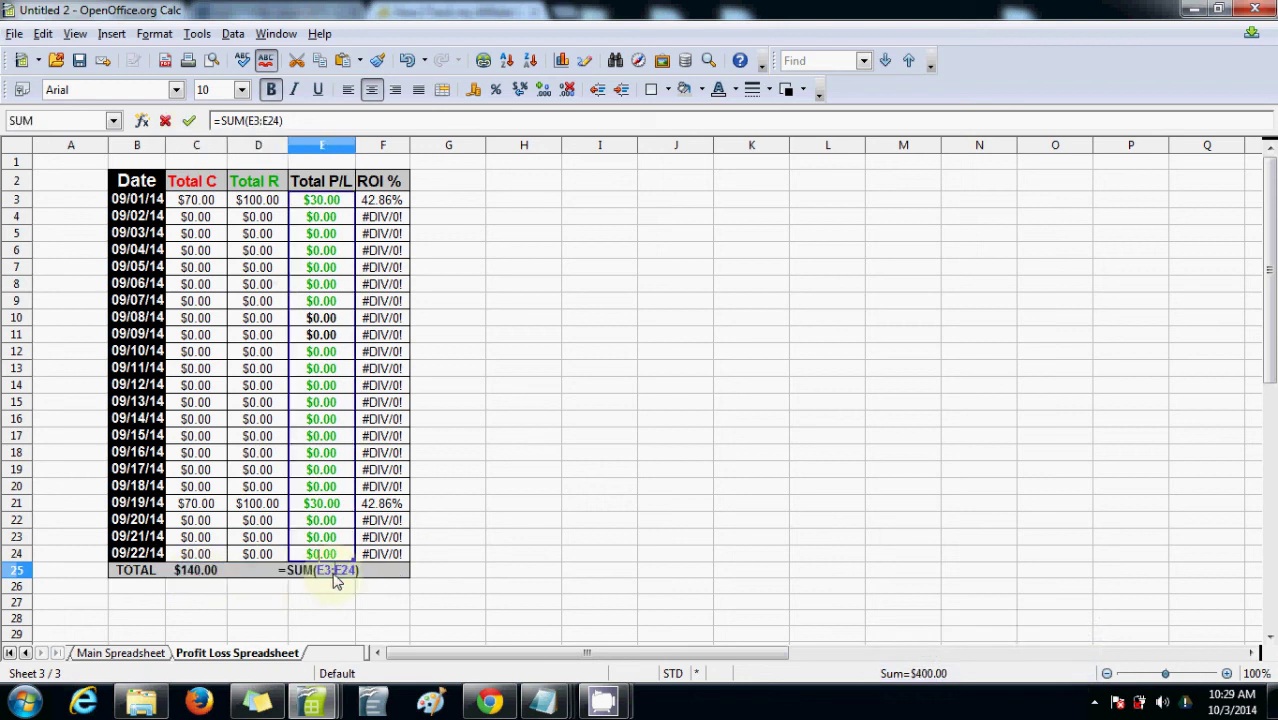
key("Escape")
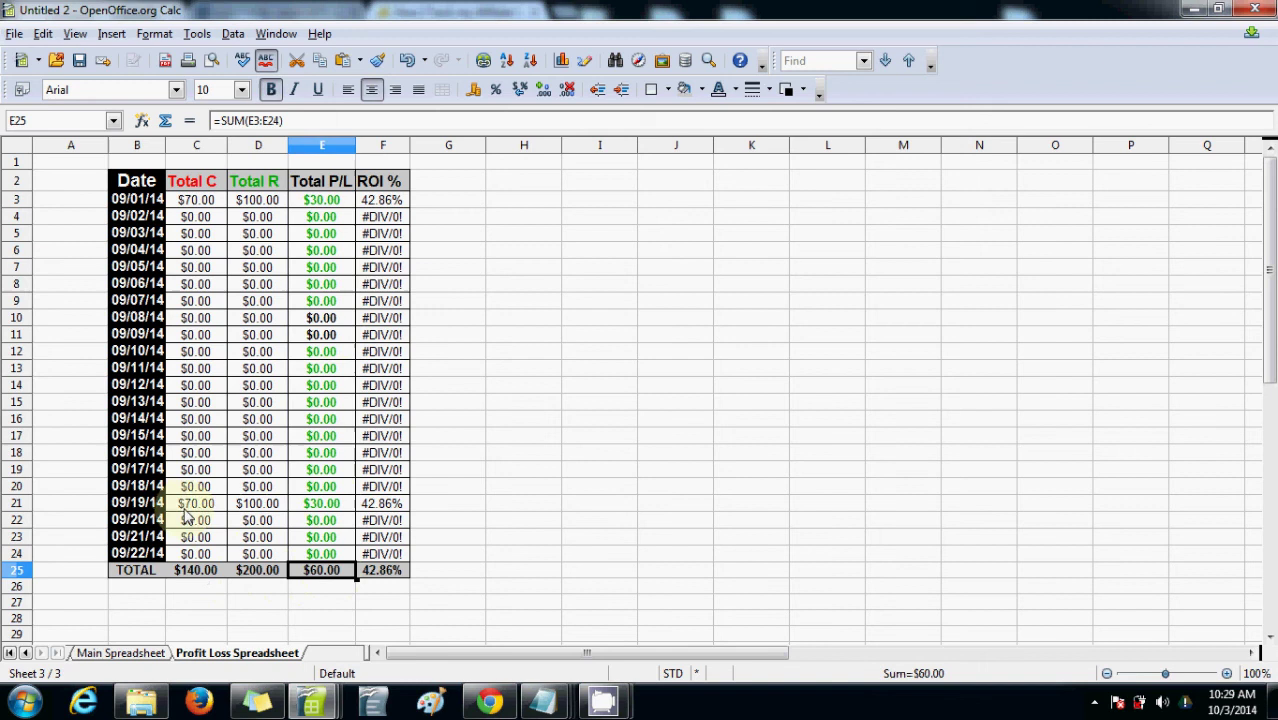
Check row 21's linked cost, then switch to the Main Spreadsheet
left_click(132, 503)
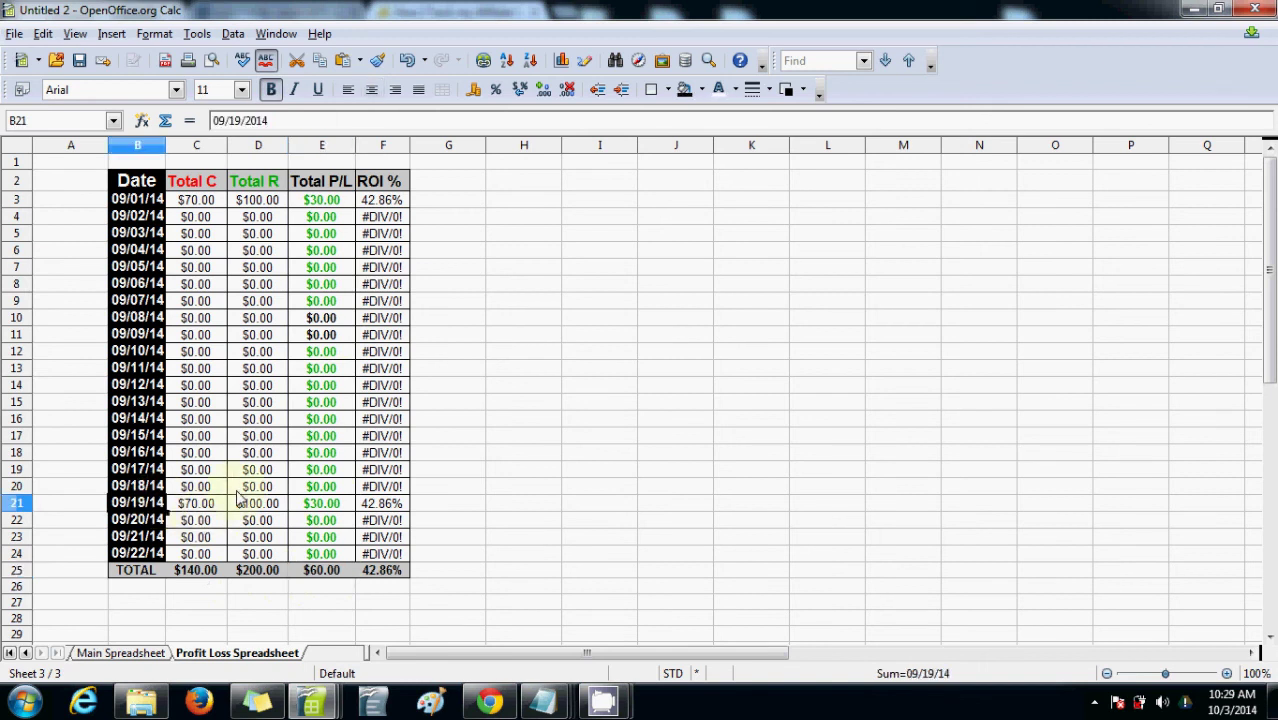
left_click(195, 507)
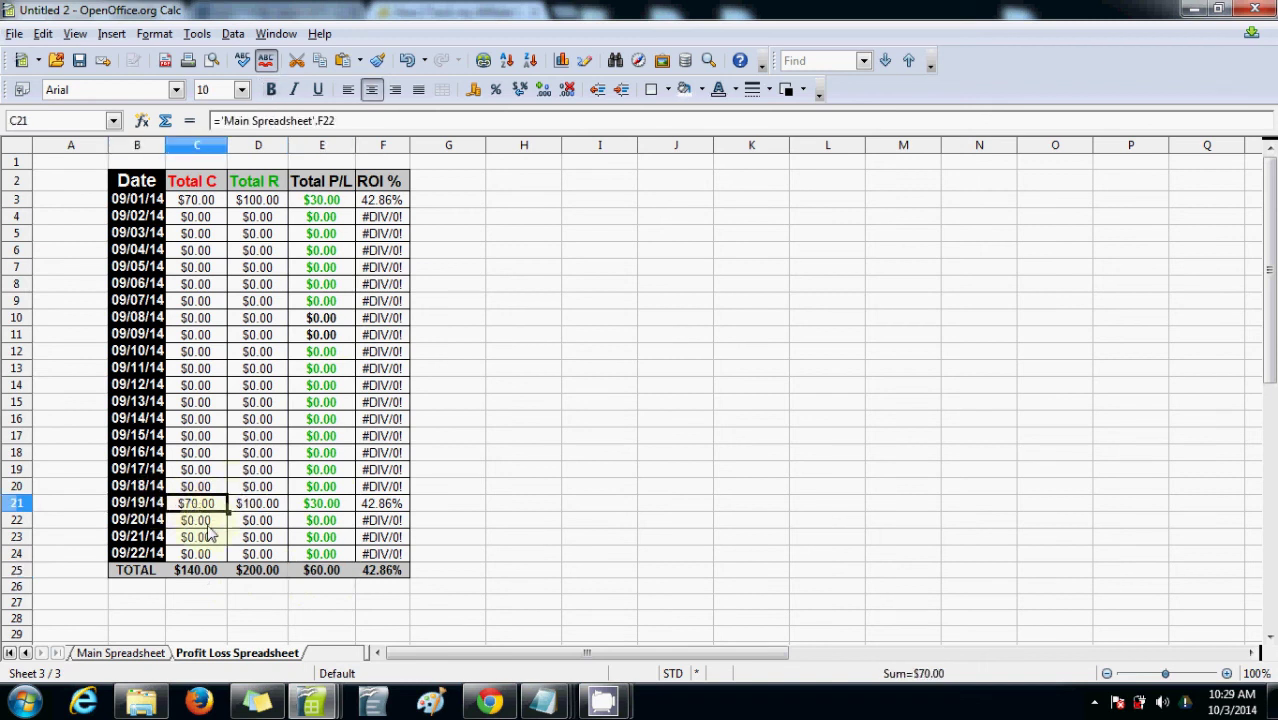
left_click(120, 653)
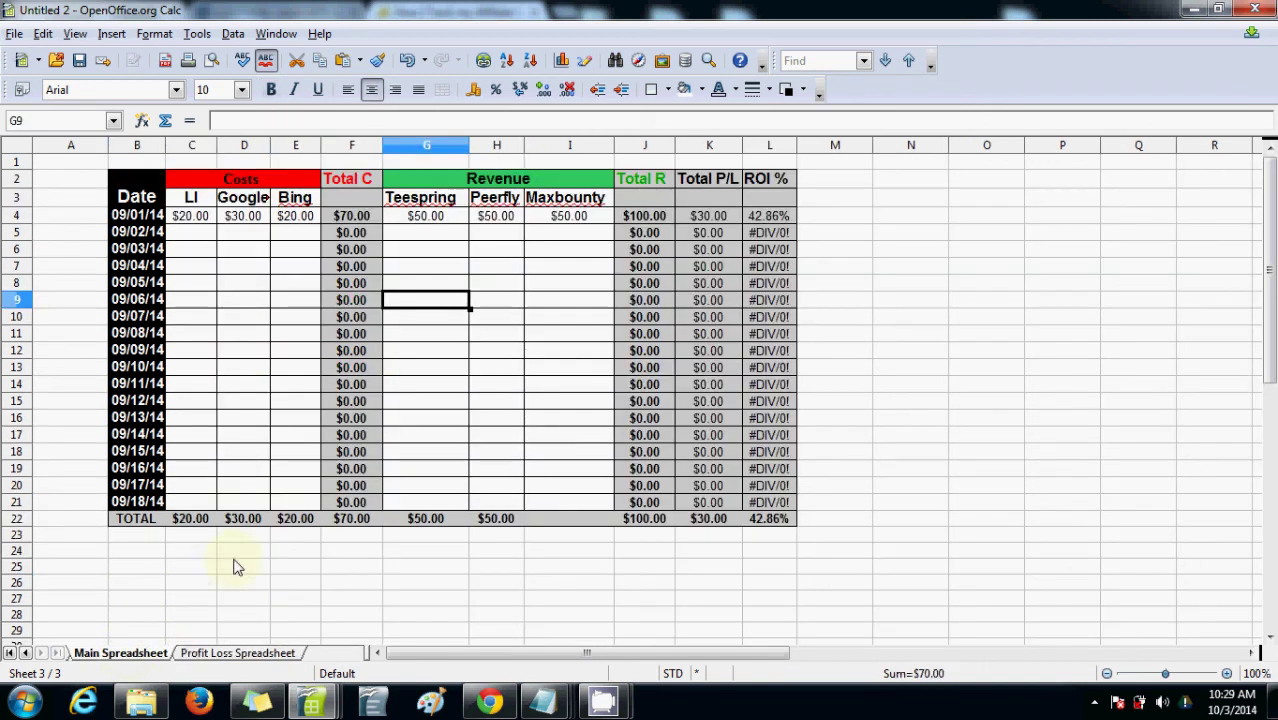
Insert five empty rows above the Main Spreadsheet TOTAL row
right_click(16, 522)
left_click(78, 321)
right_click(16, 522)
left_click(78, 321)
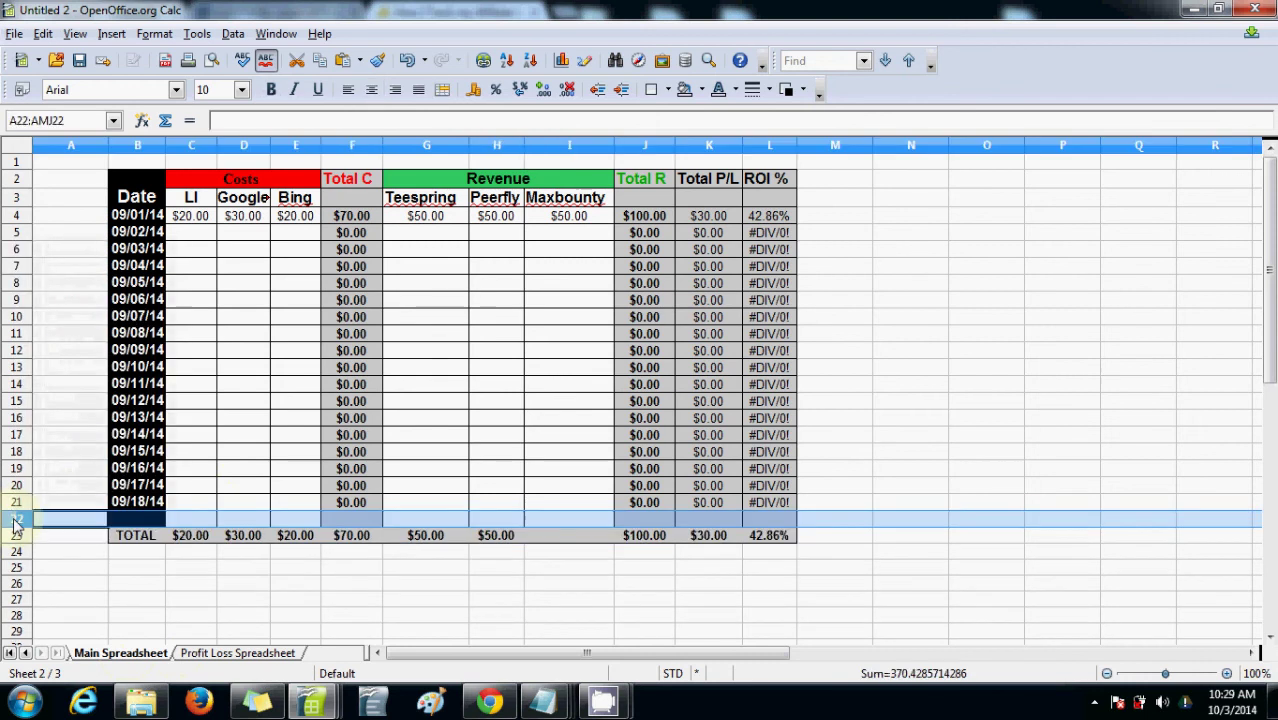
right_click(16, 522)
left_click(78, 321)
right_click(16, 522)
left_click(78, 321)
right_click(16, 522)
left_click(78, 321)
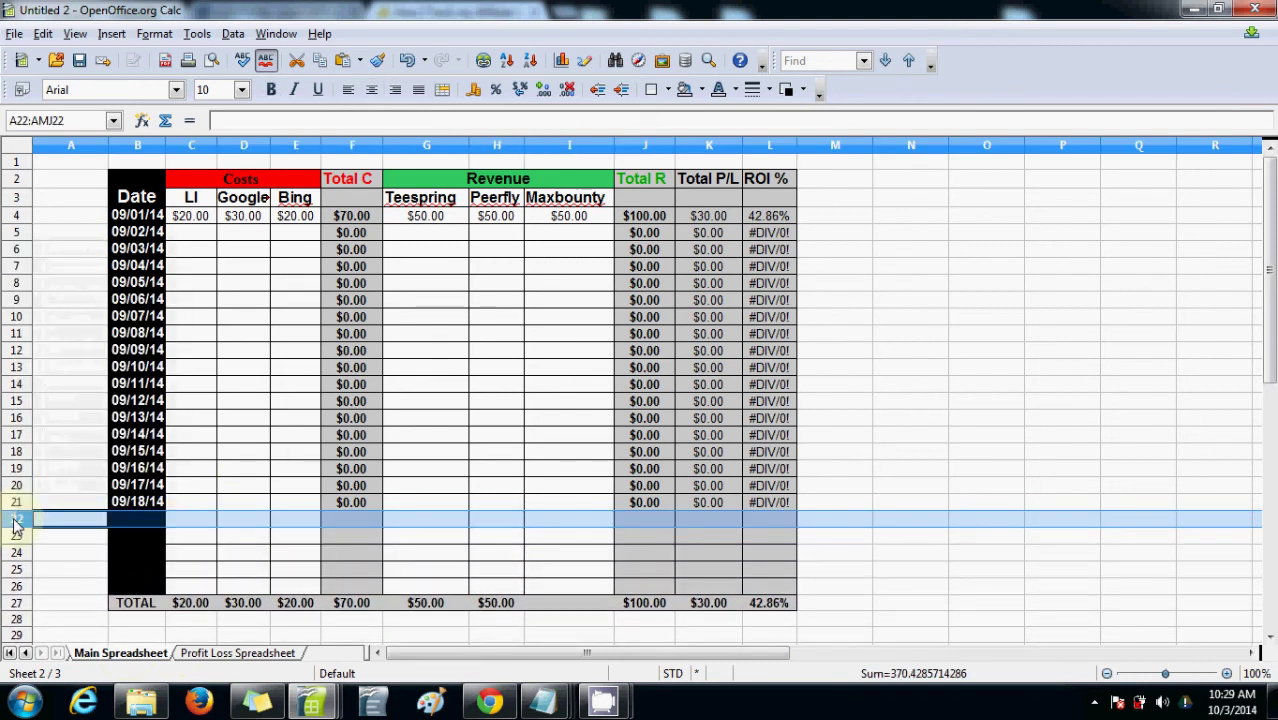
Drag-fill the daily rows' dates and formulas down through 09/23/14
left_click(137, 484)
left_click_drag(137, 487, 648, 588)
left_click(648, 588)
Extend the LI total's SUM range over the new rows and copy it across the TOTAL row
double_click(191, 602)
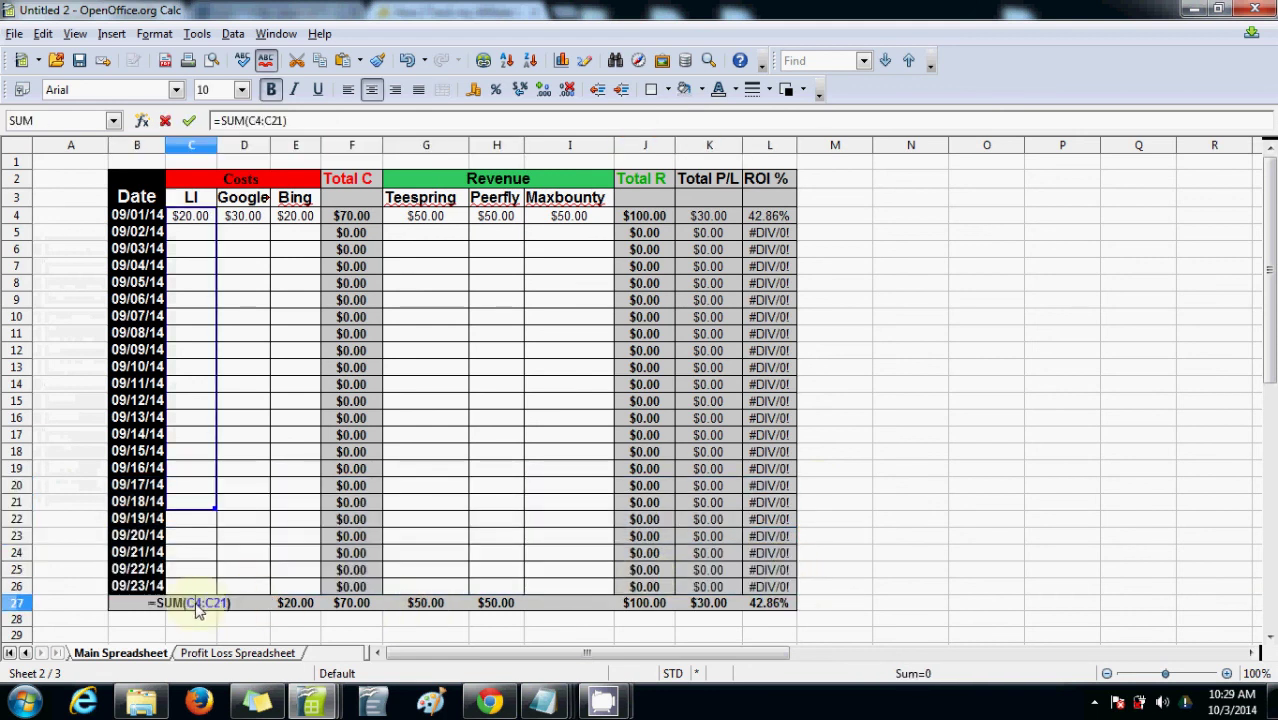
left_click_drag(215, 508, 215, 575)
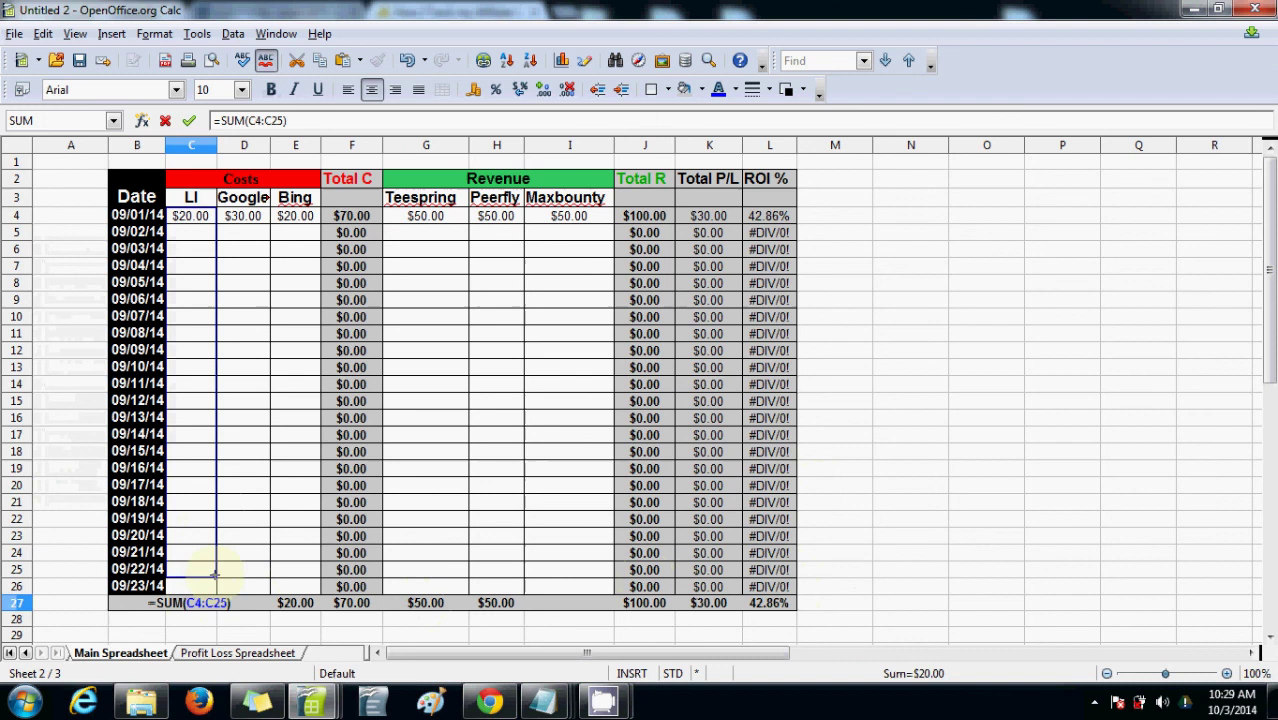
key("Return")
left_click(214, 606)
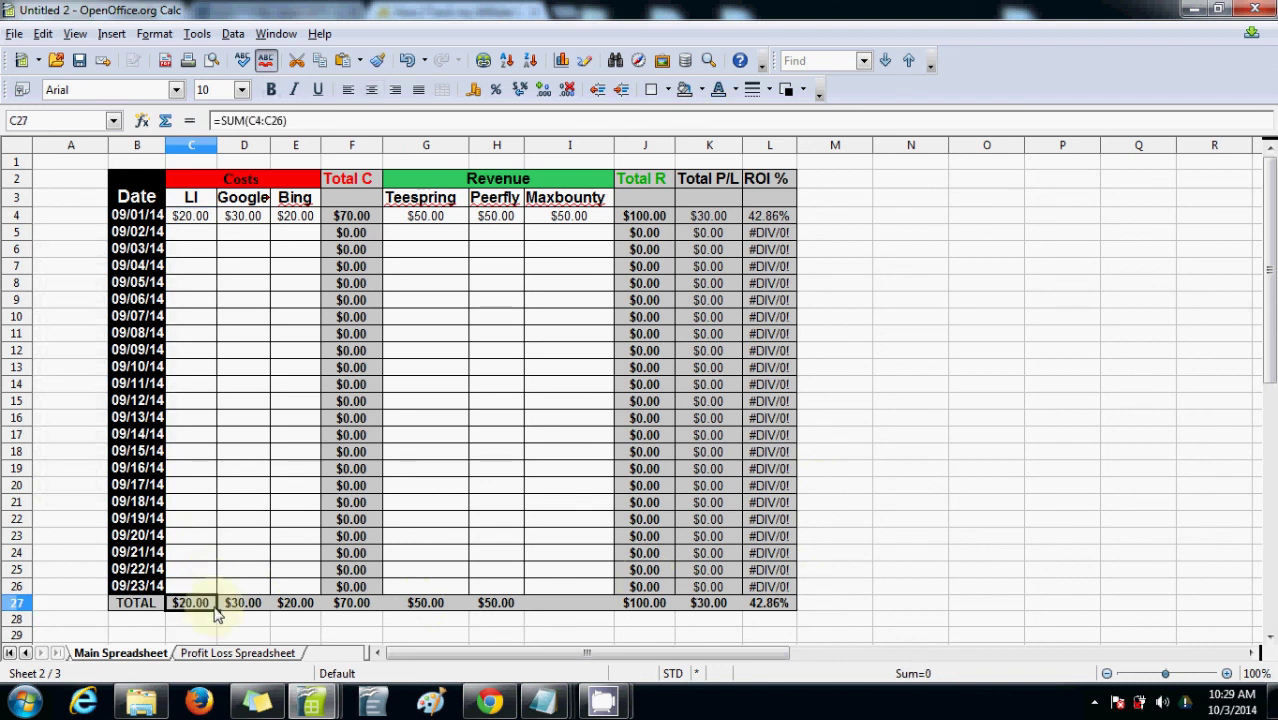
left_click_drag(214, 606, 735, 615)
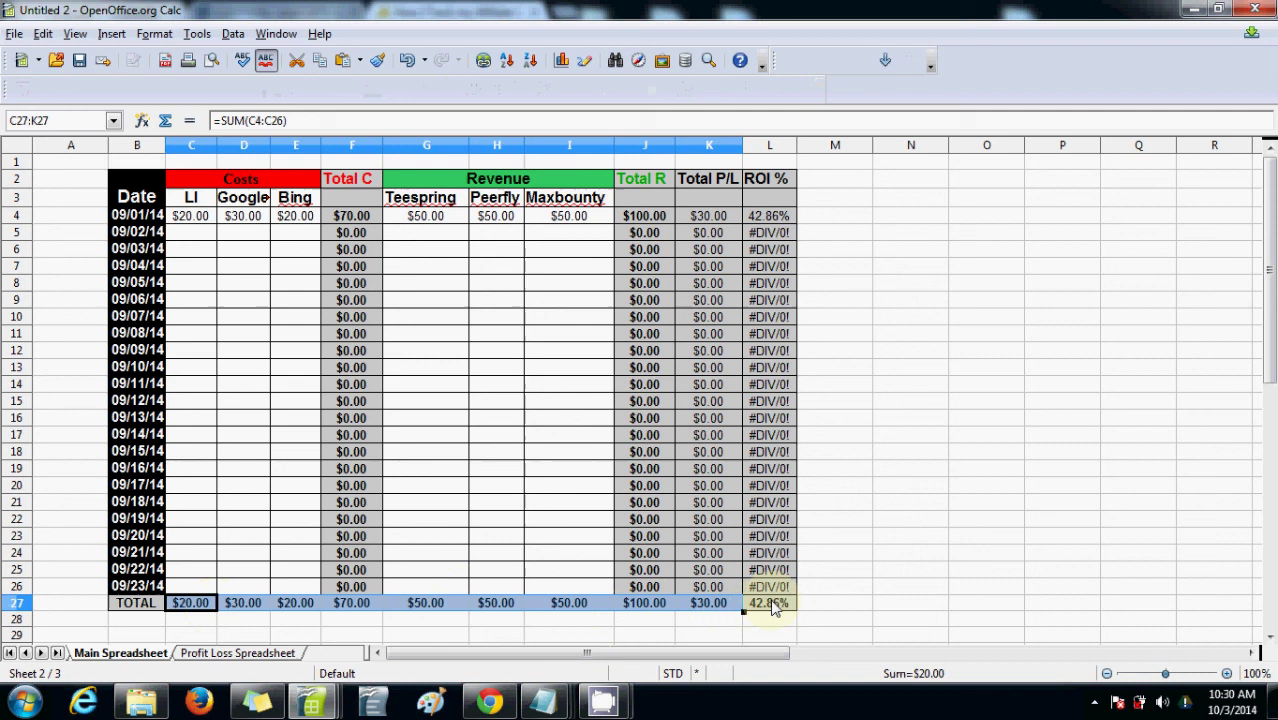
Inspect the ROI total formula, then go to the Tee Tracking sheet
left_click(779, 605)
double_click(779, 605)
key("Escape")
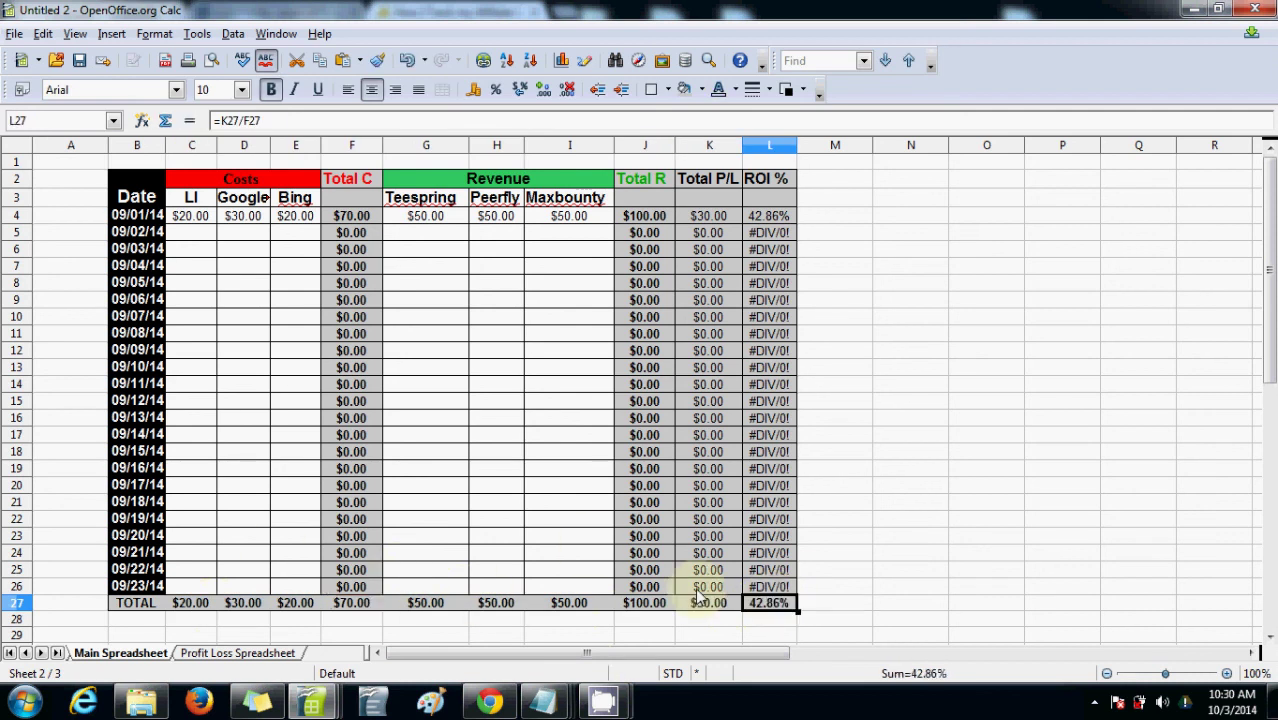
left_click(25, 652)
left_click(110, 653)
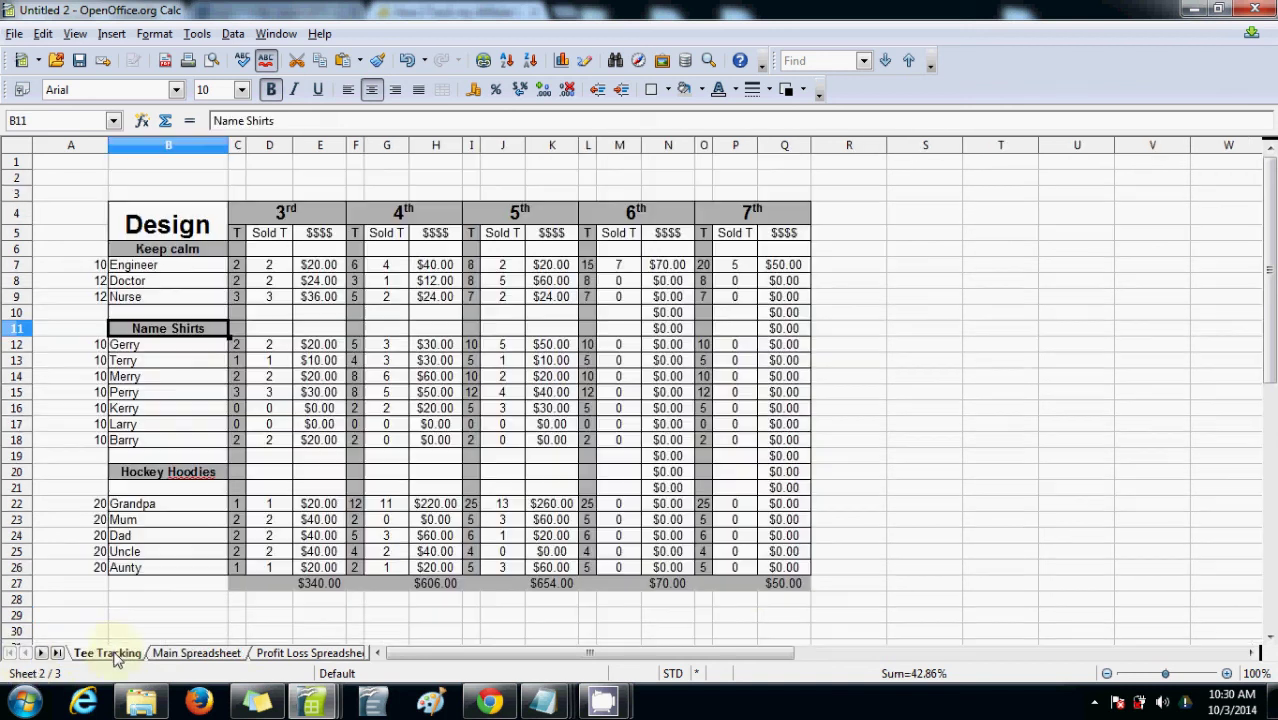
left_click(197, 653)
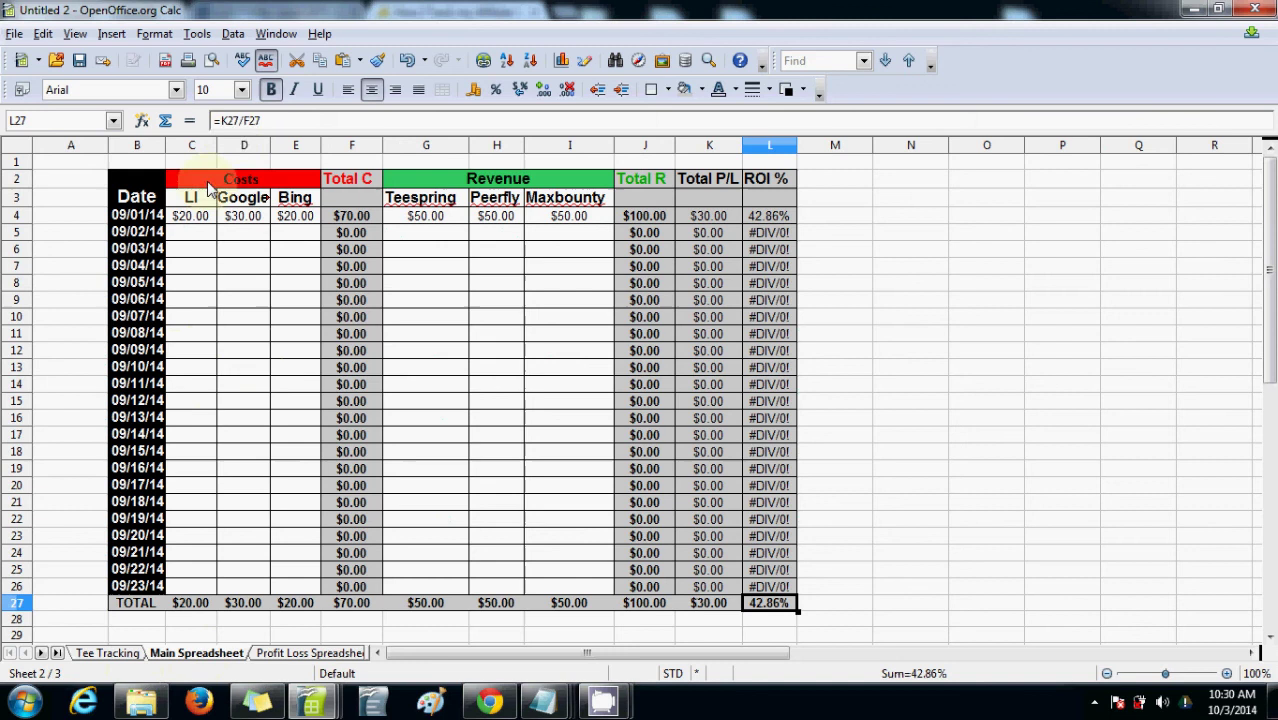
left_click(296, 146)
right_click(292, 146)
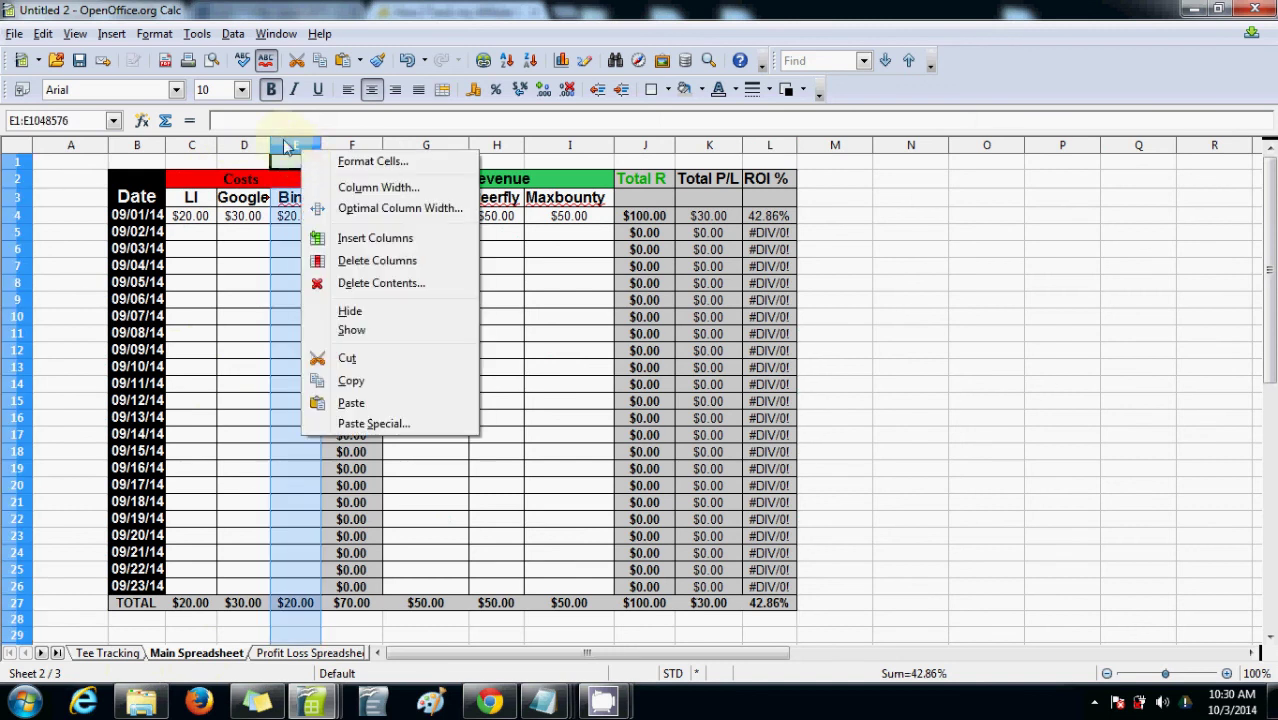
key("Escape")
left_click(300, 150)
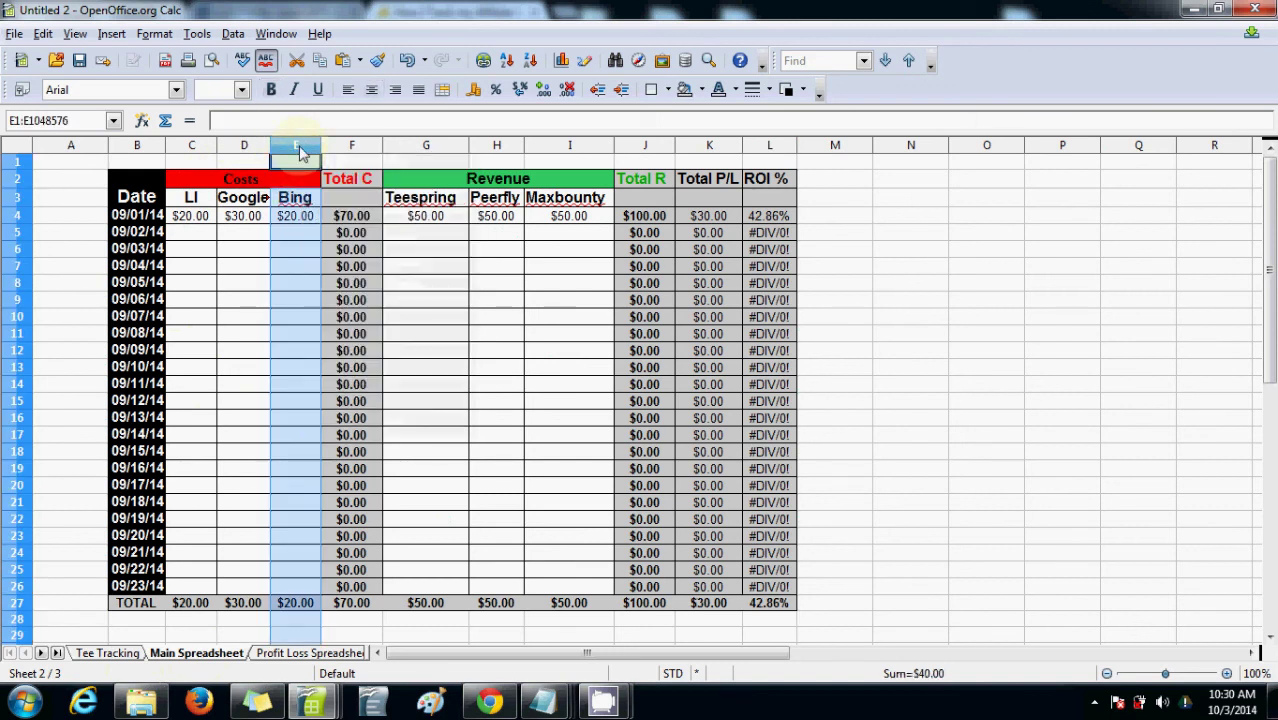
right_click(301, 152)
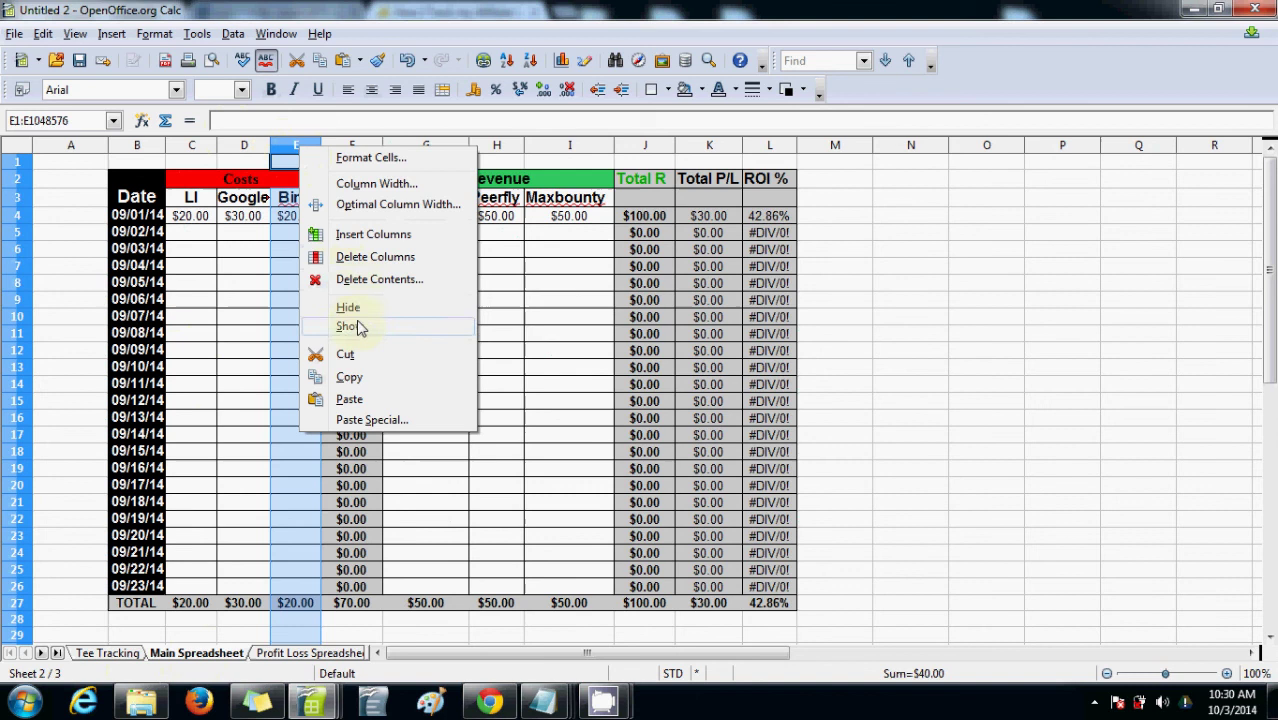
key("Escape")
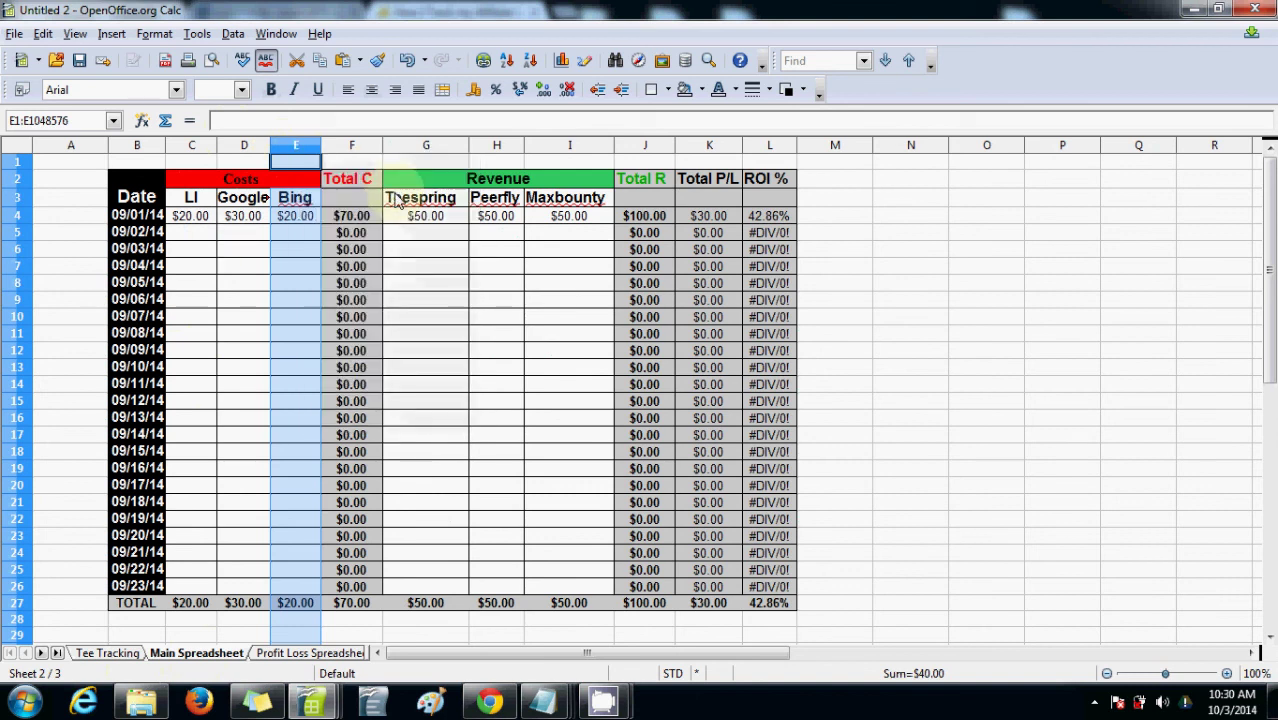
double_click(652, 216)
key("Escape")
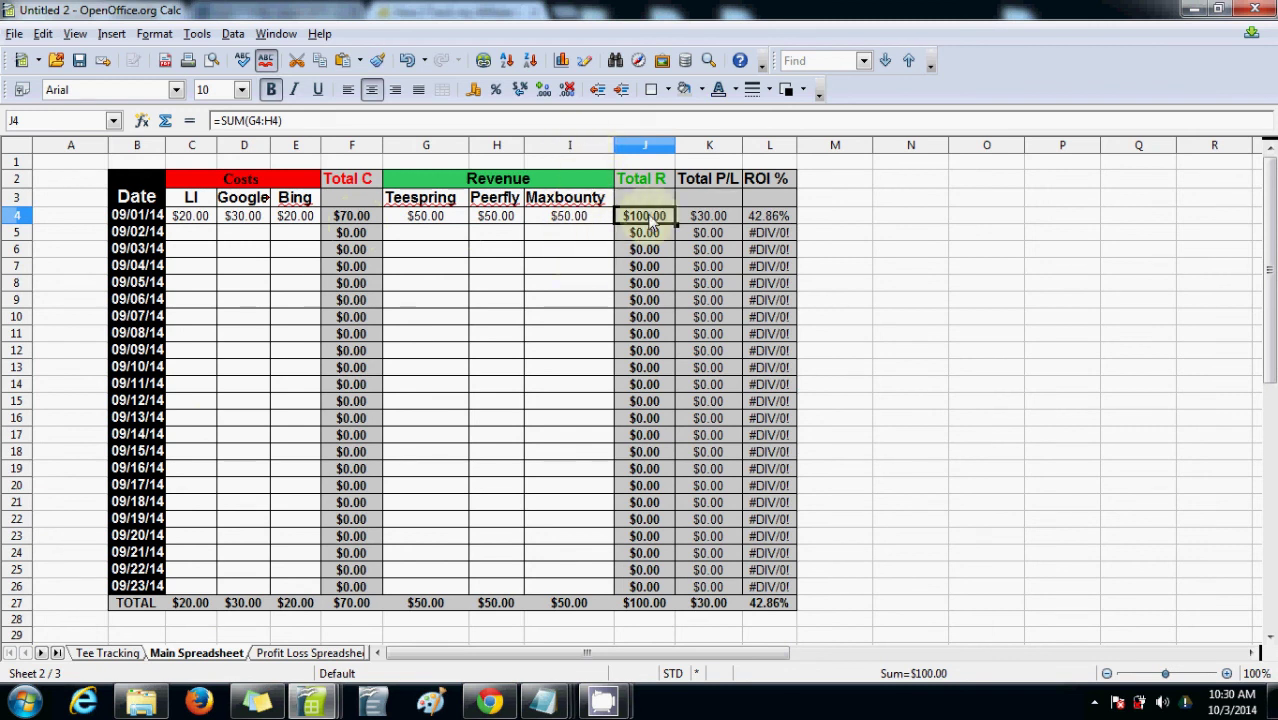
Change J4's Total R formula to =SUM(G4:I4), giving $150.00 revenue and 114.29% ROI
double_click(648, 219)
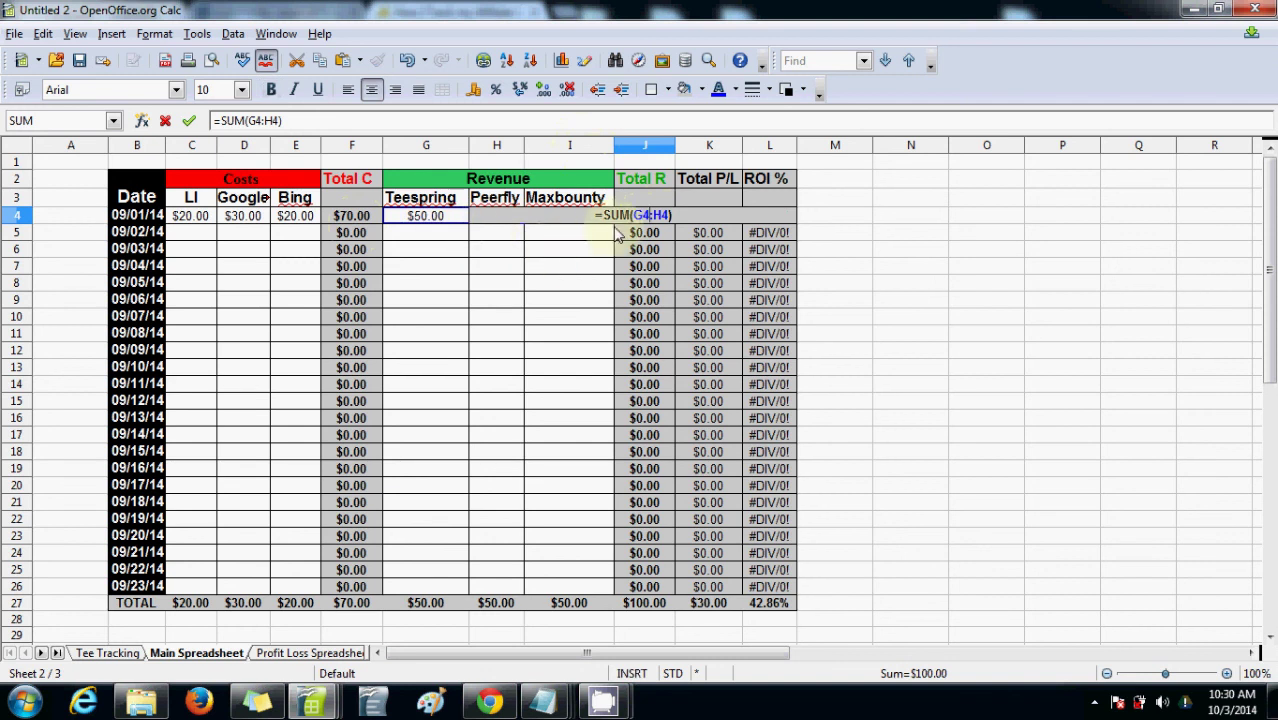
key("Escape")
double_click(638, 219)
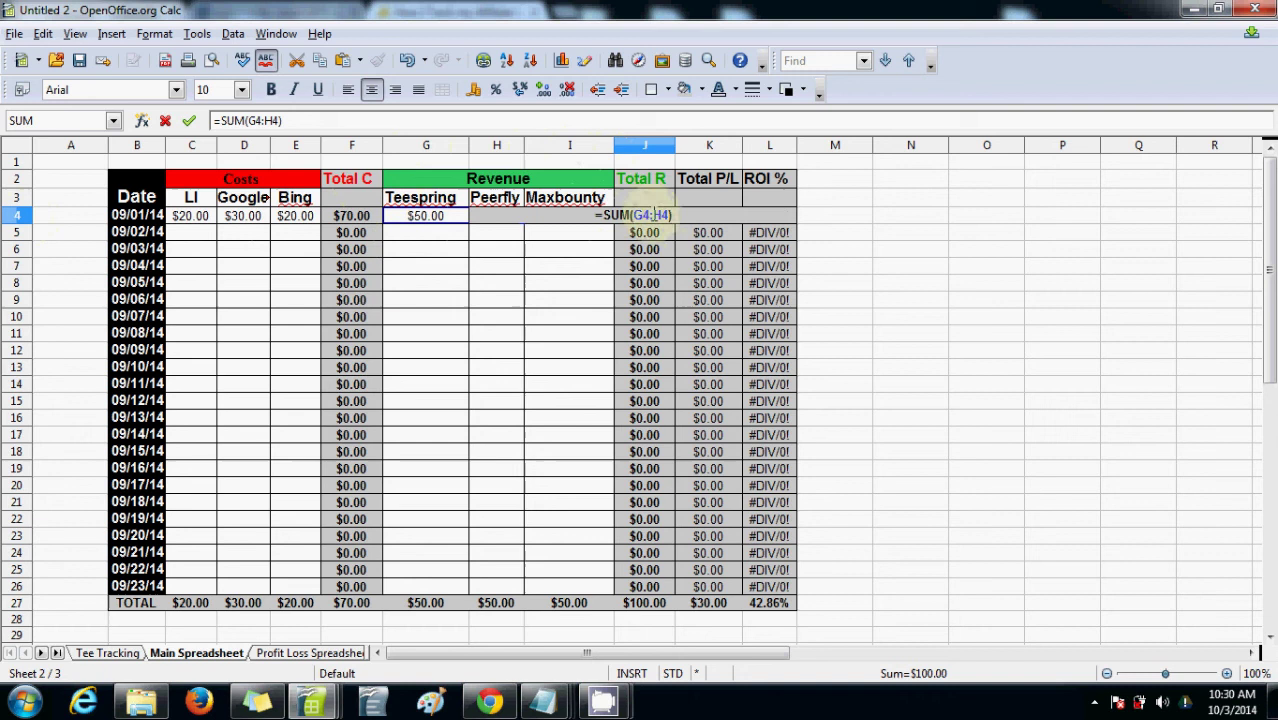
key("BackSpace")
key("BackSpace")
key("BackSpace")
type("I4)")
key("Return")
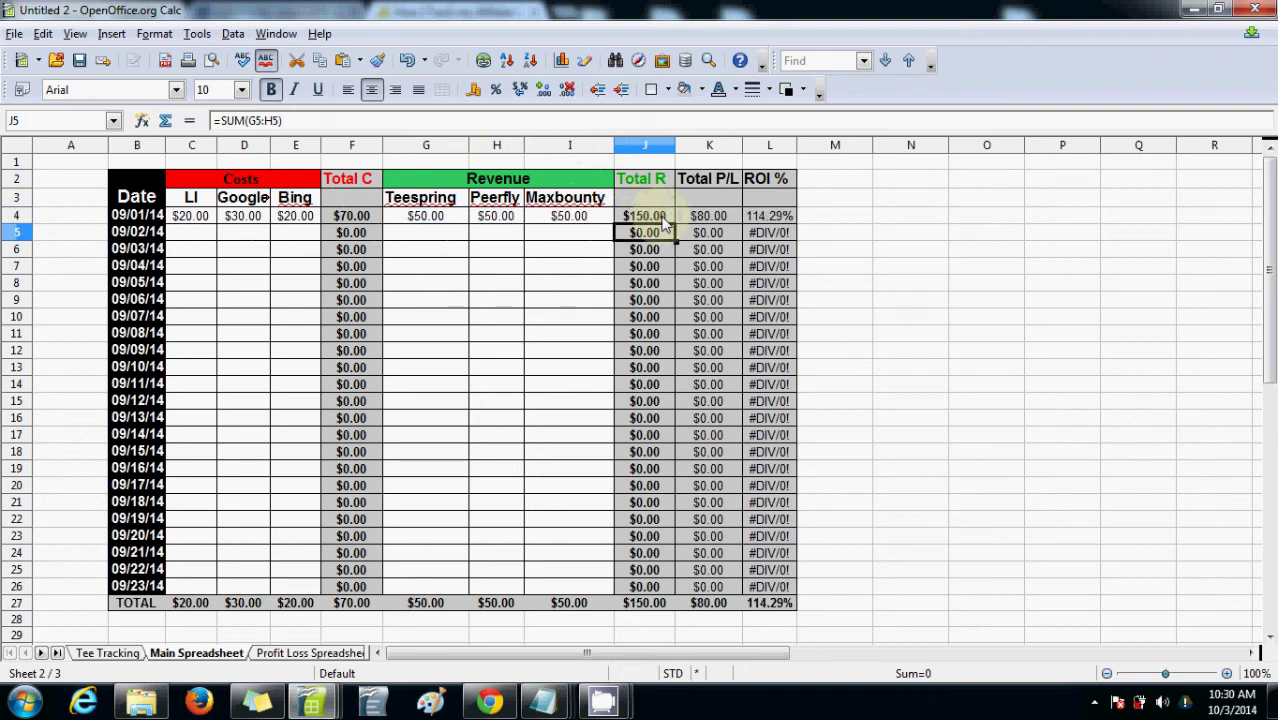
left_click(664, 218)
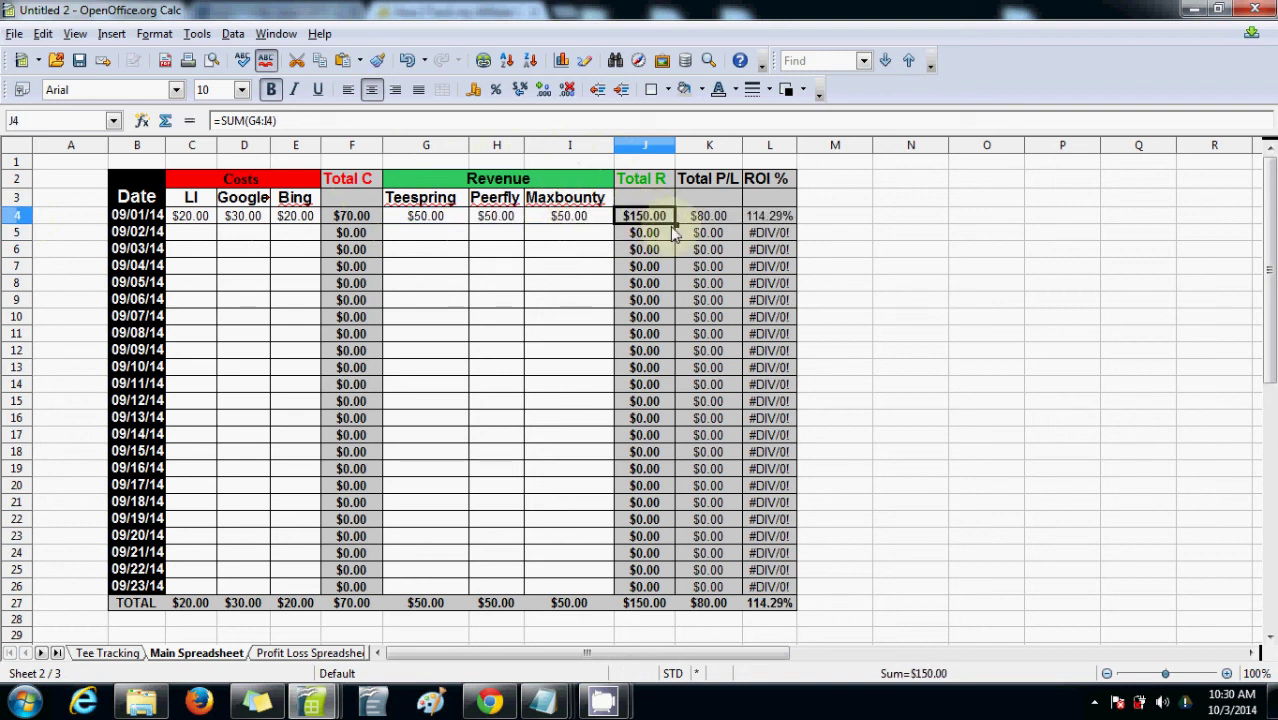
double_click(706, 222)
key("Escape")
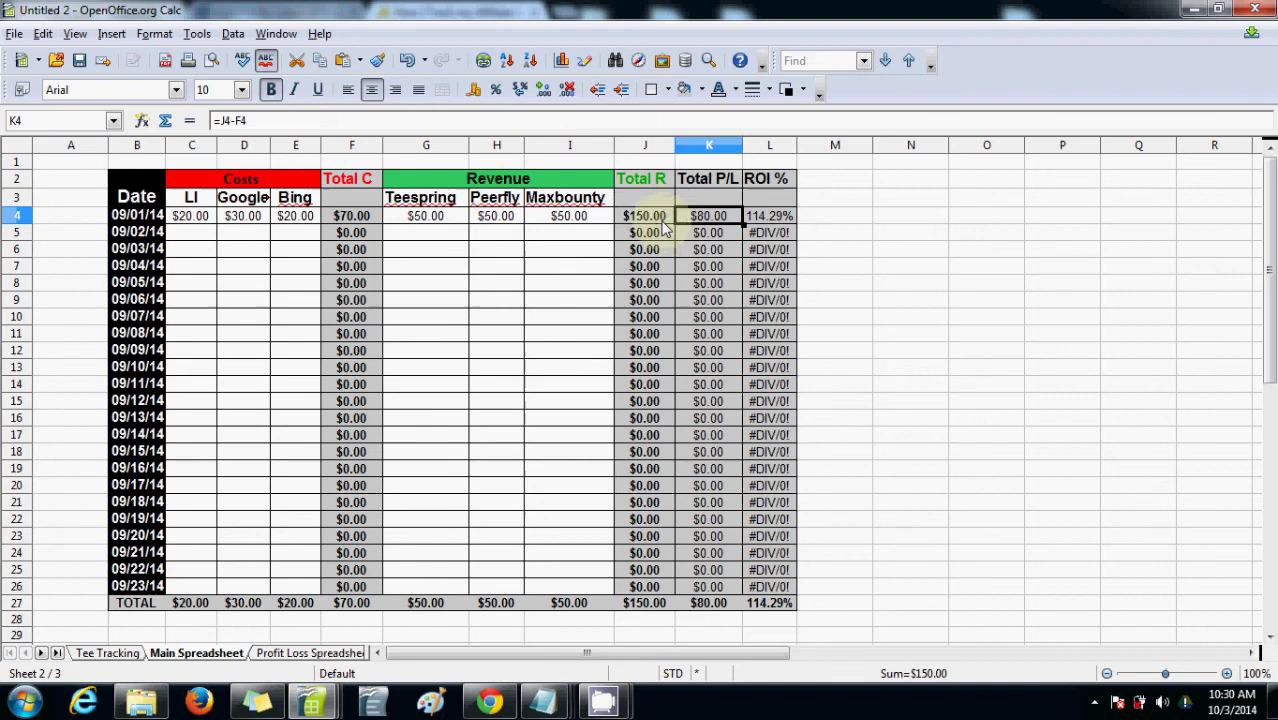
left_click(662, 226)
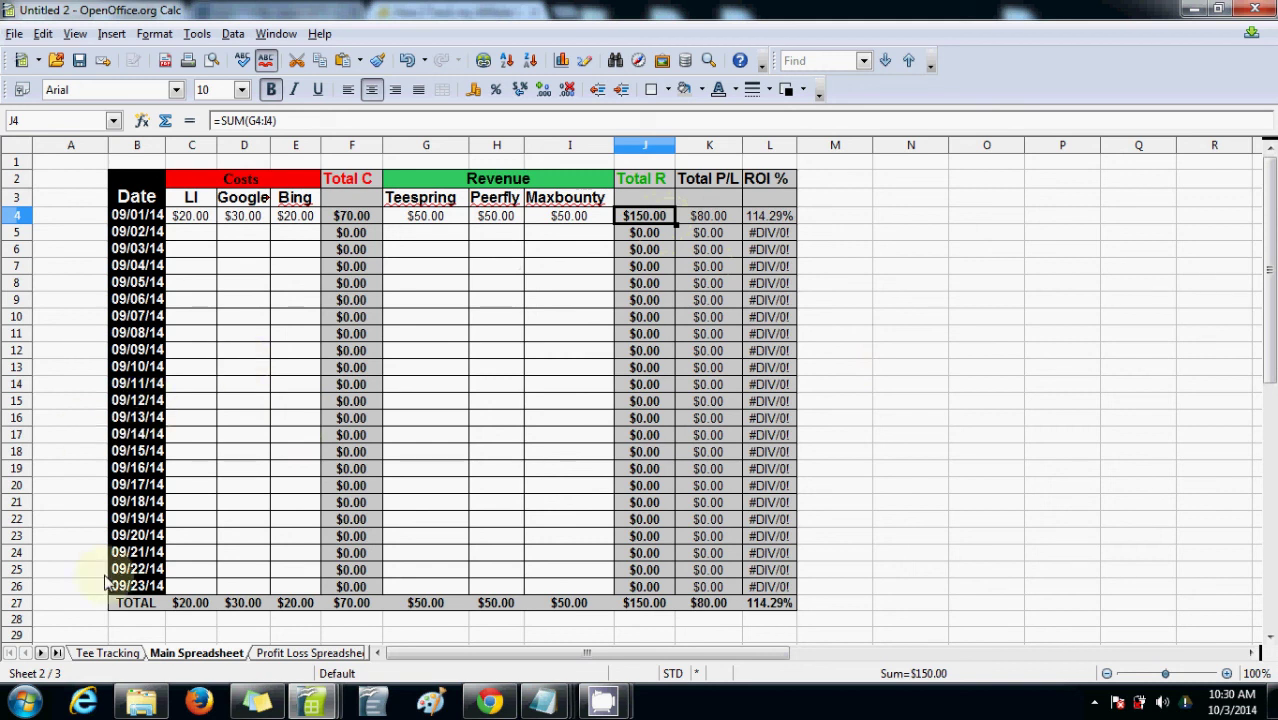
Compare the Main and Profit Loss sheets, checking the linked totals of $300.00 revenue, $160.00 profit and 114.29% ROI
left_click(276, 653)
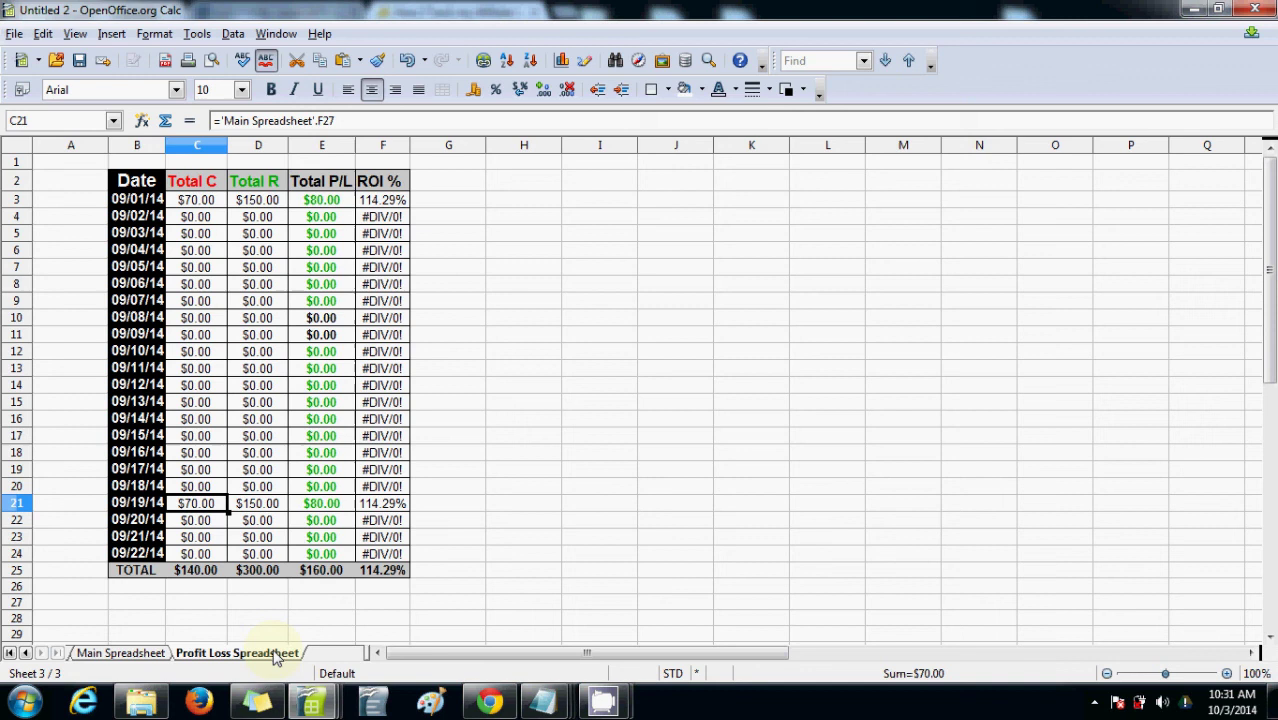
left_click(120, 654)
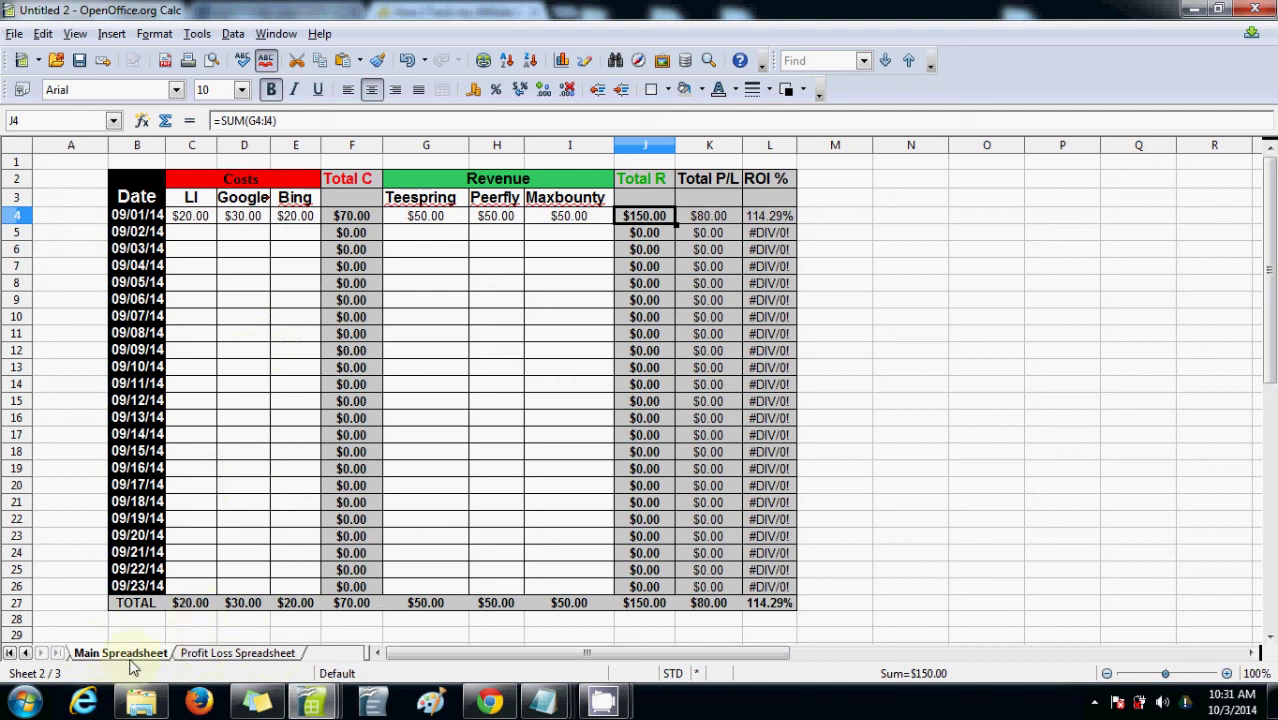
left_click(214, 654)
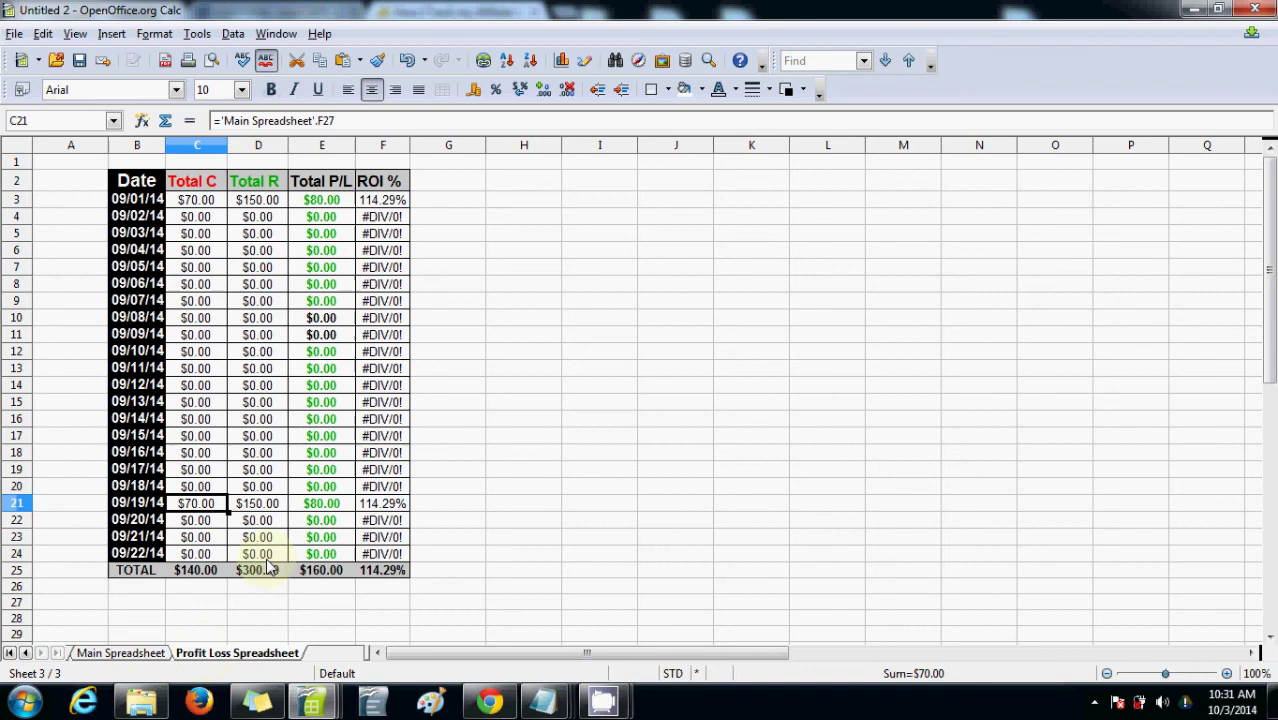
left_click(112, 653)
left_click(232, 655)
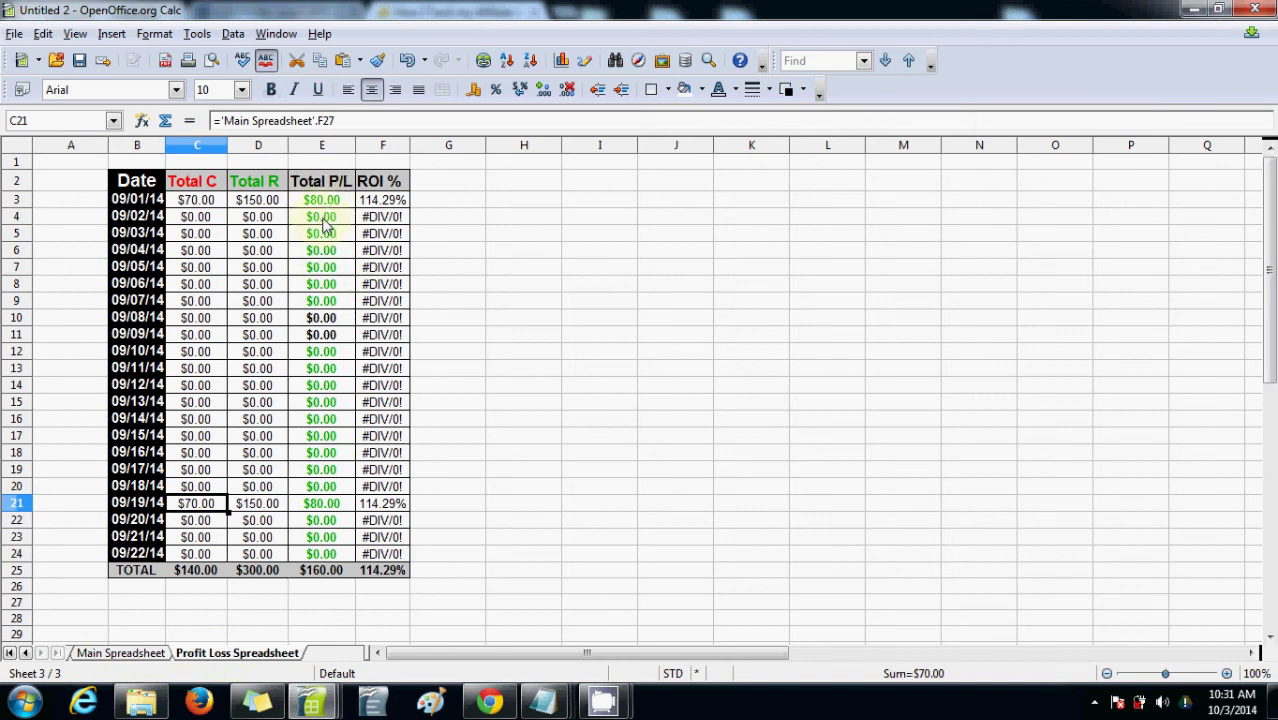
left_click(322, 219)
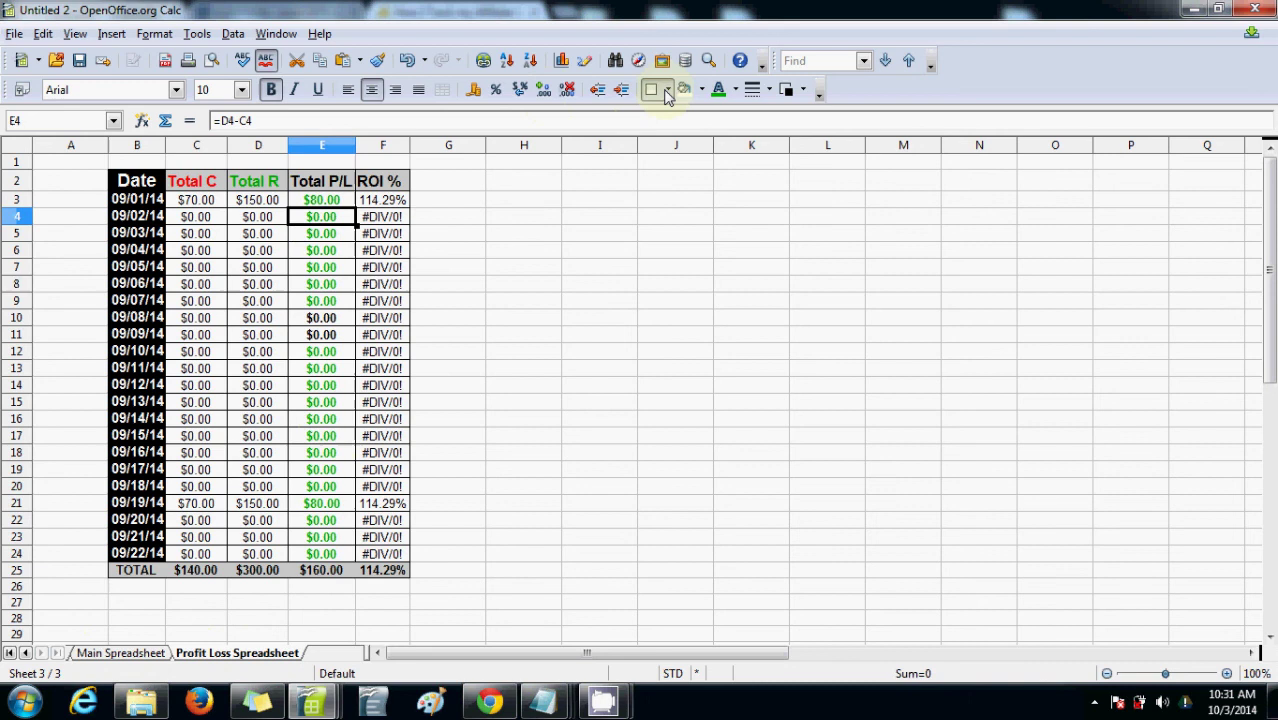